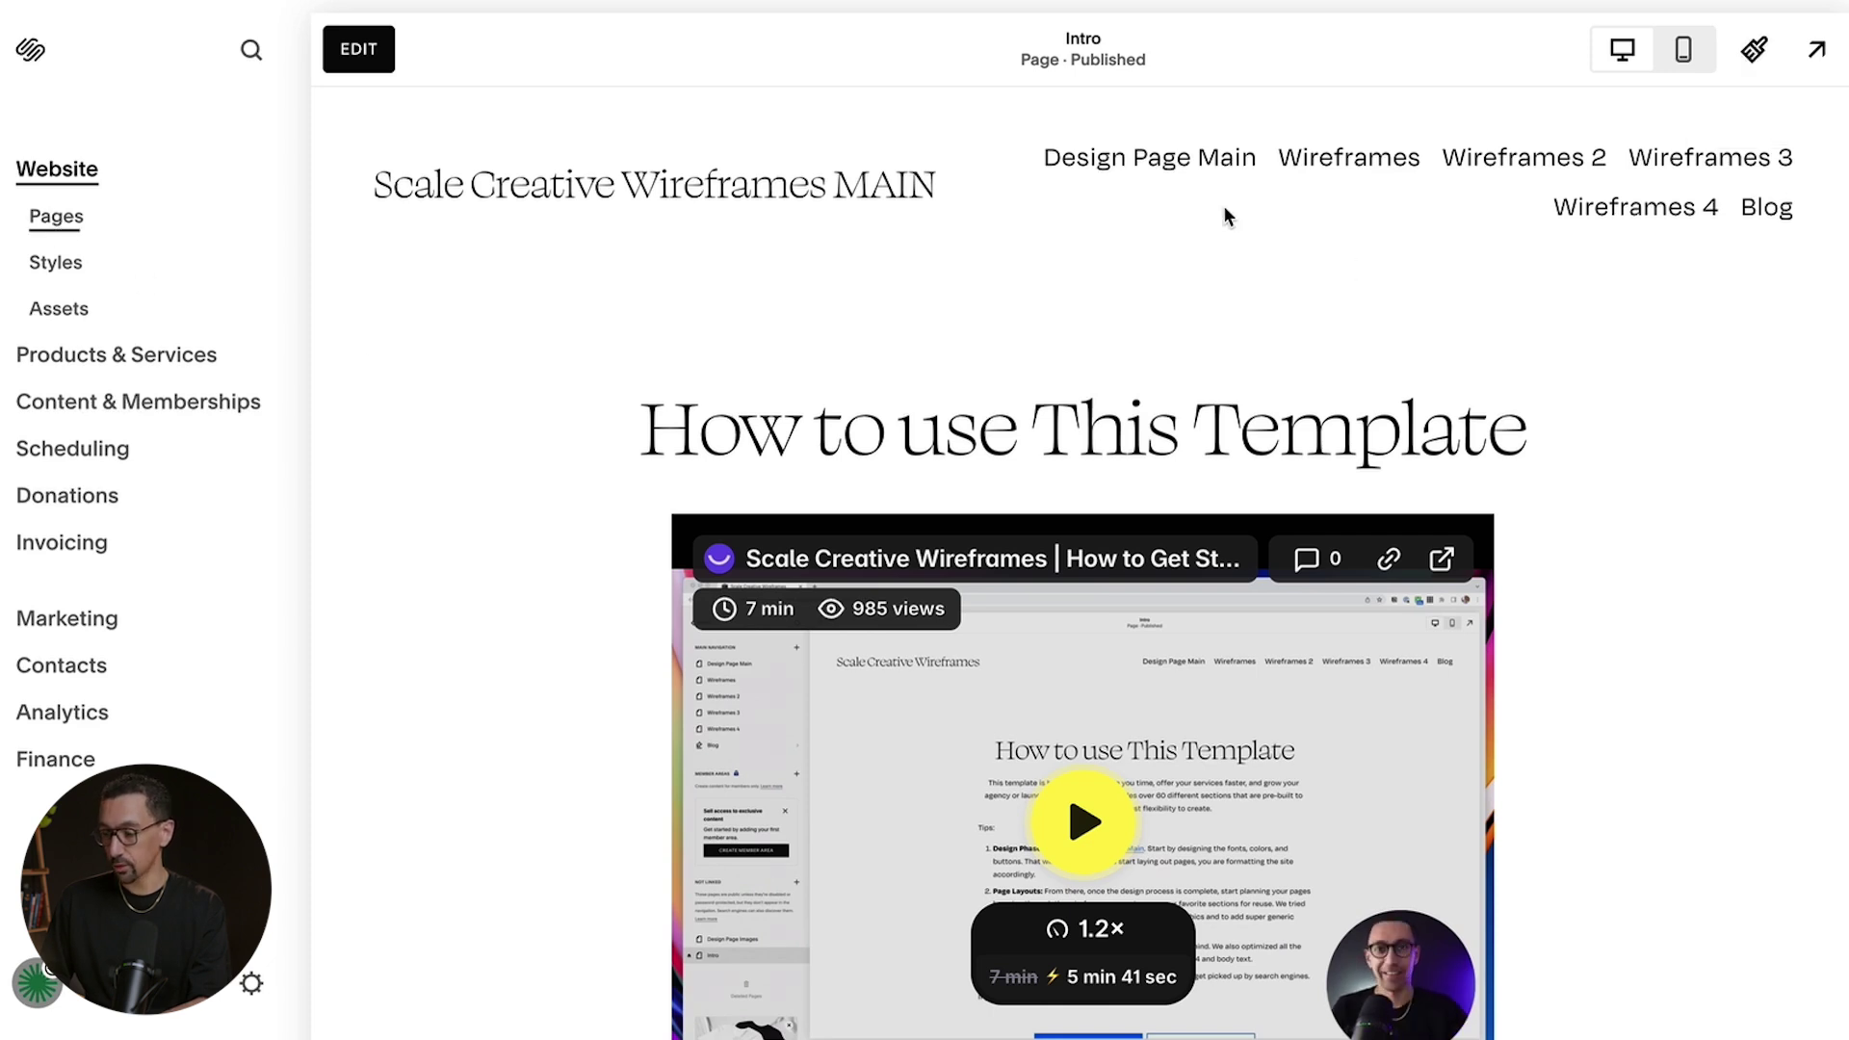
- Review Design Page Main's heading, paragraph, button and colour samples, then bring up Site Styles
left_click(1148, 159)
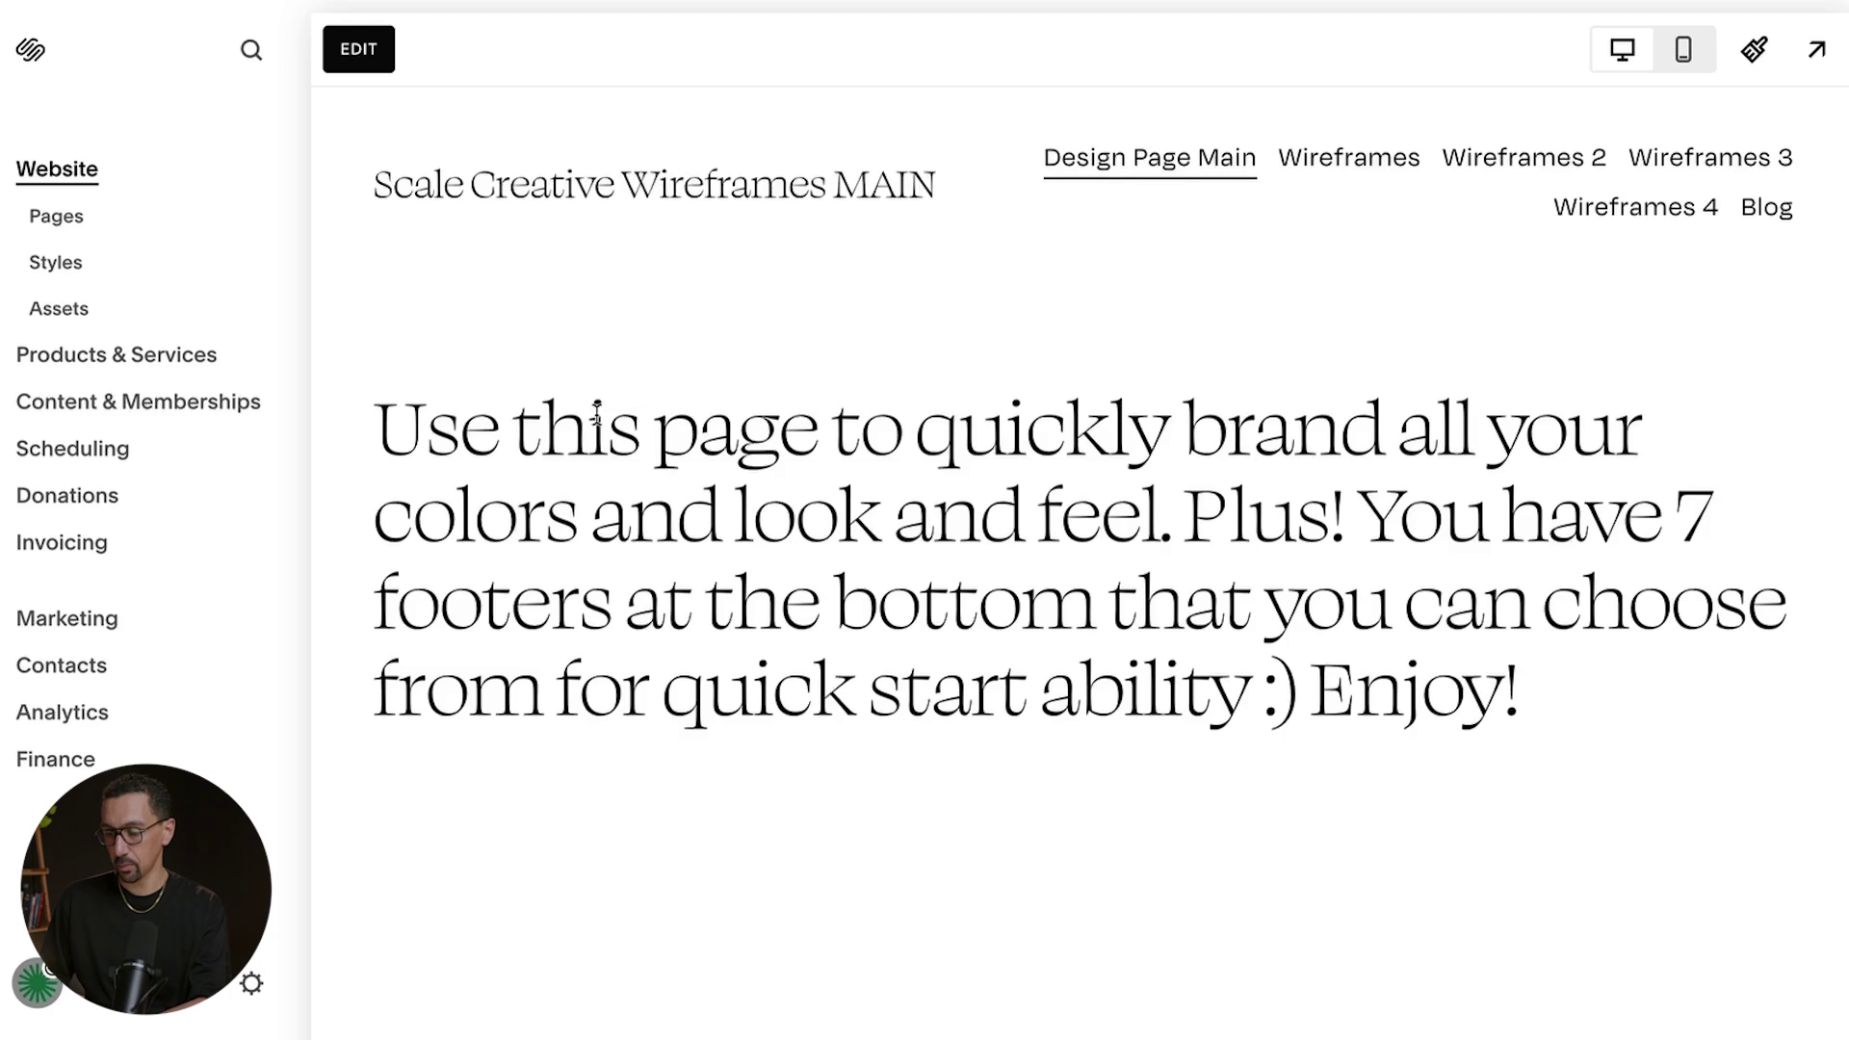
scroll(545, 513, "down", 15)
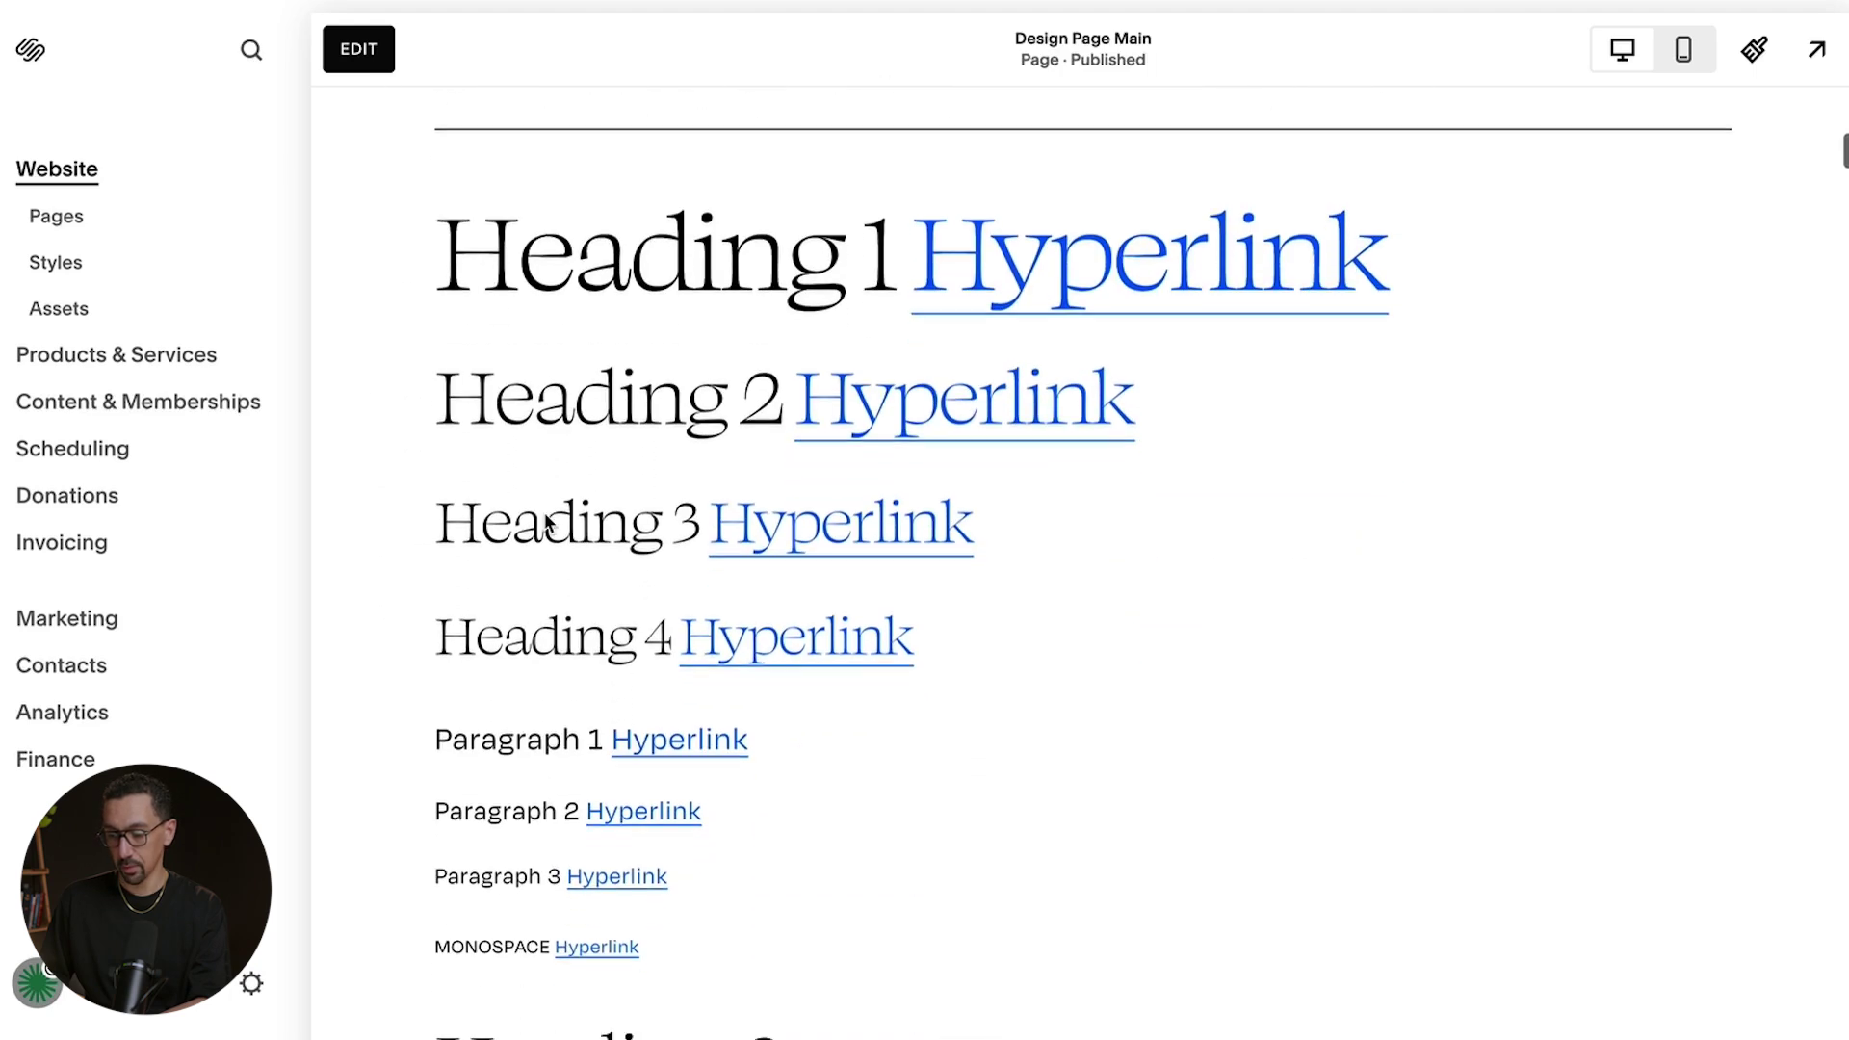
scroll(545, 512, "down", 15)
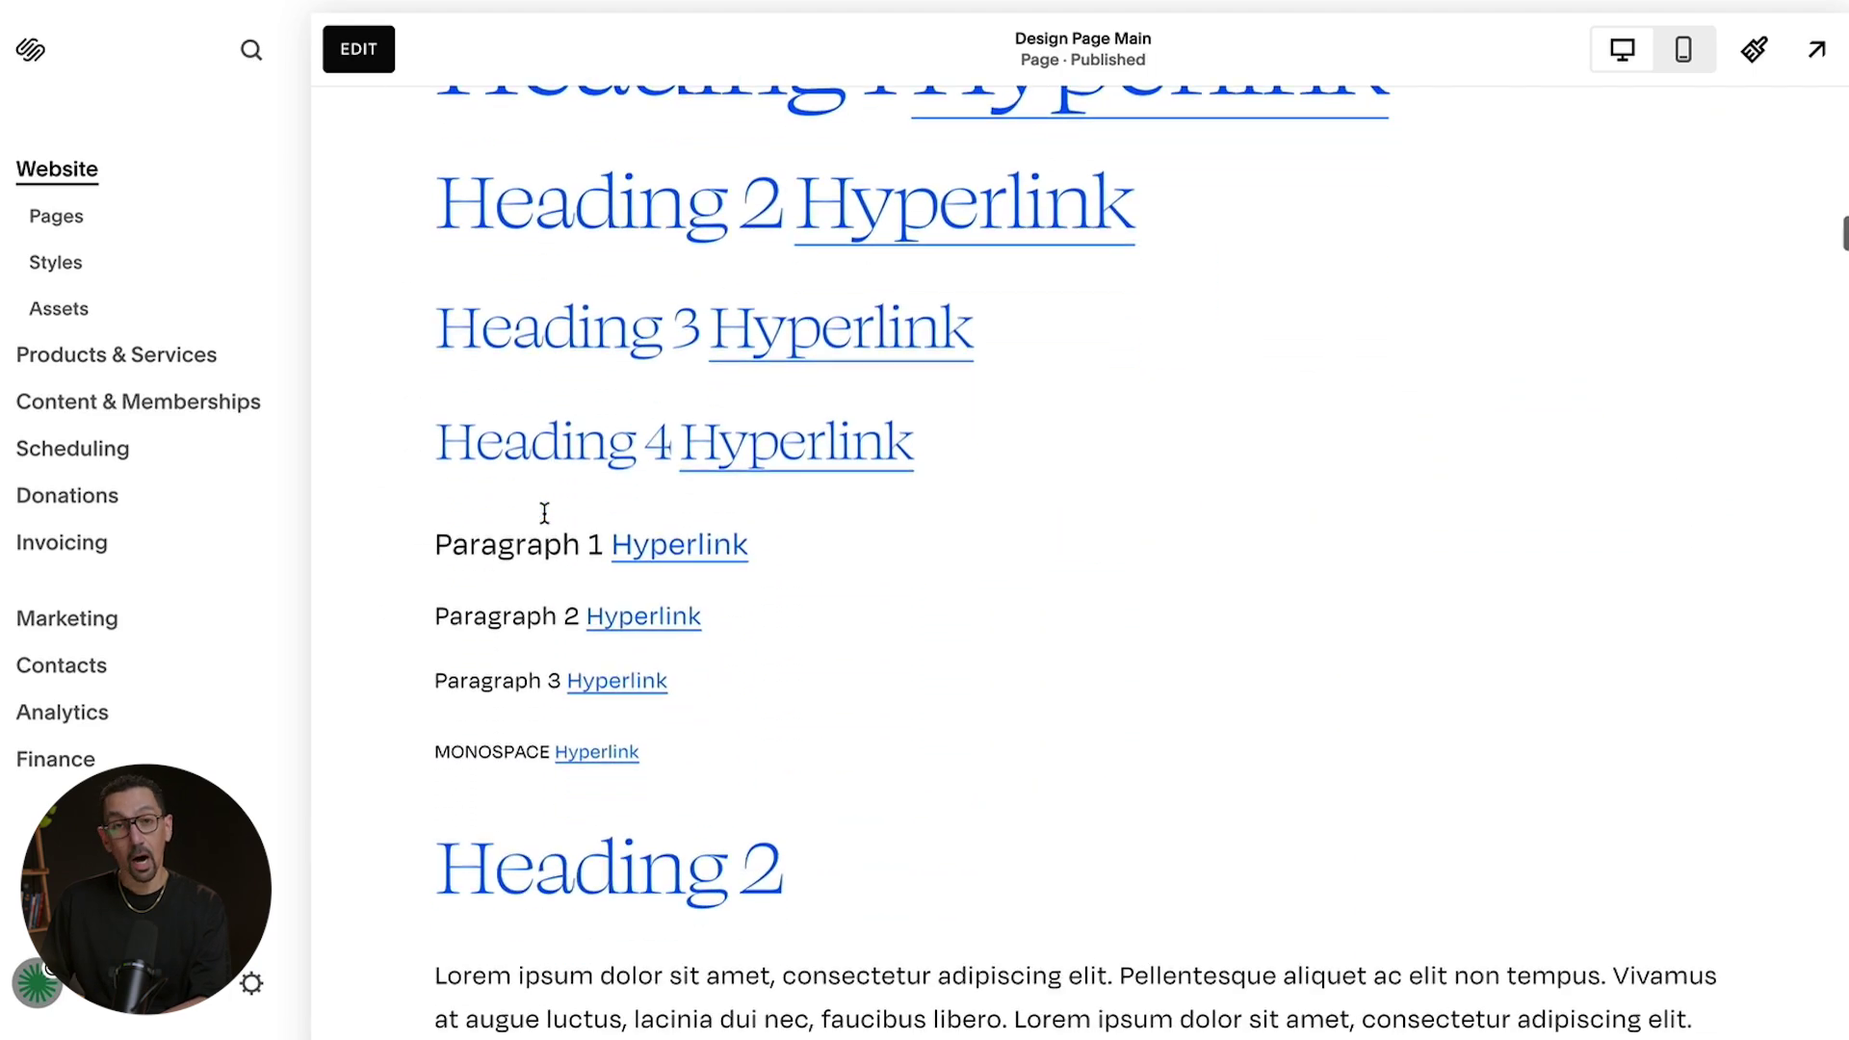
scroll(545, 512, "down", 5)
scroll(545, 520, "up", 7)
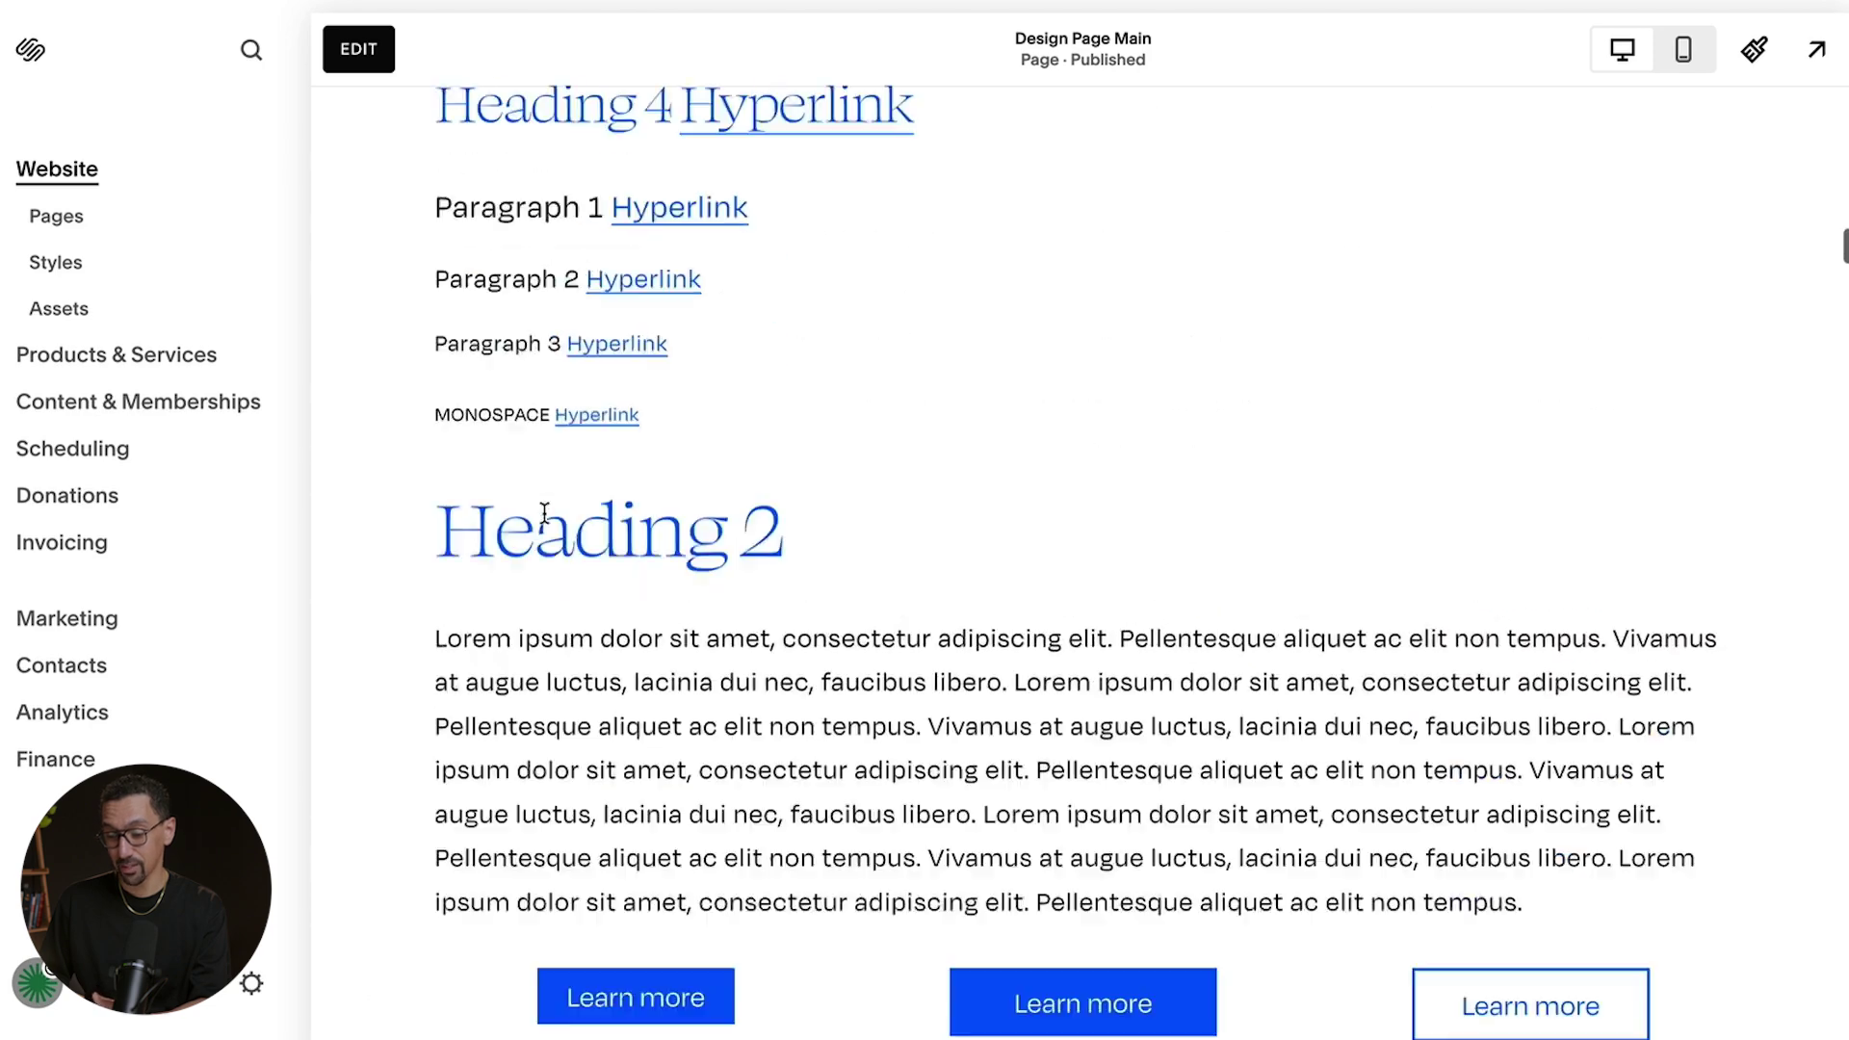
scroll(545, 522, "up", 6)
scroll(542, 514, "down", 20)
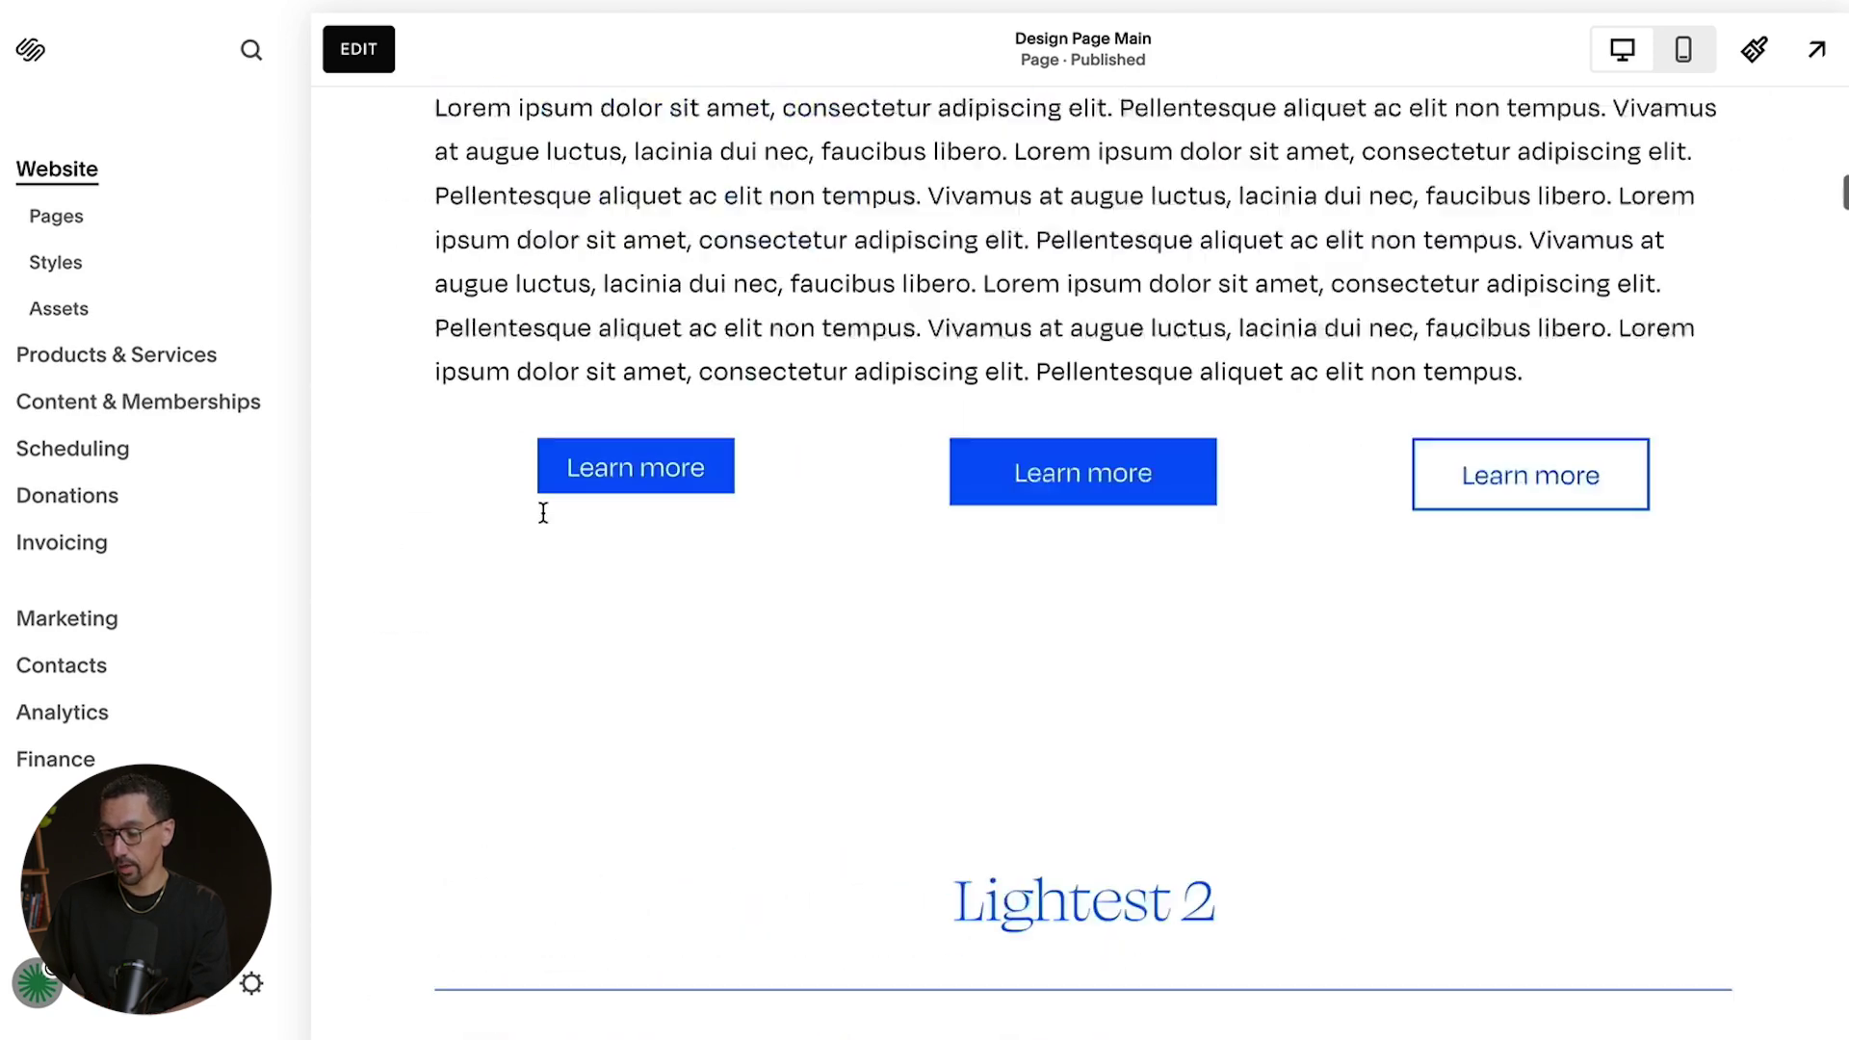
scroll(543, 512, "up", 15)
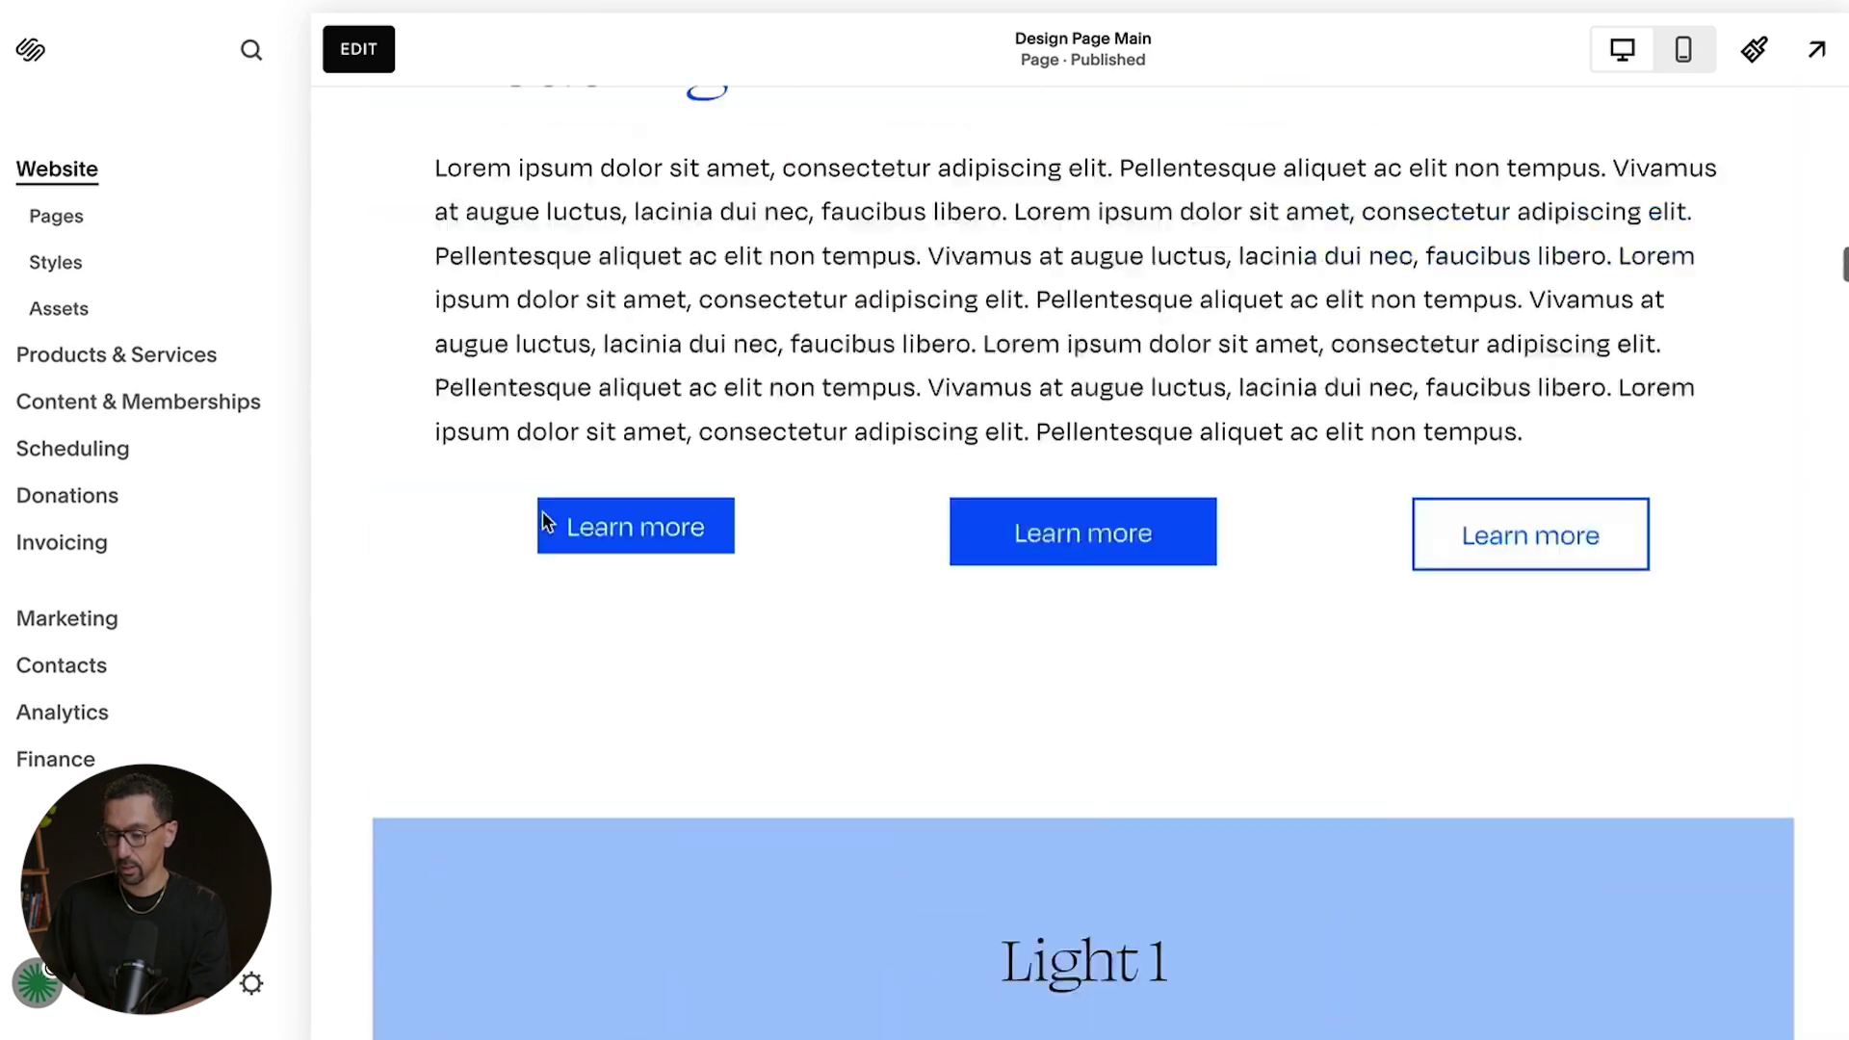
scroll(700, 501, "up", 7)
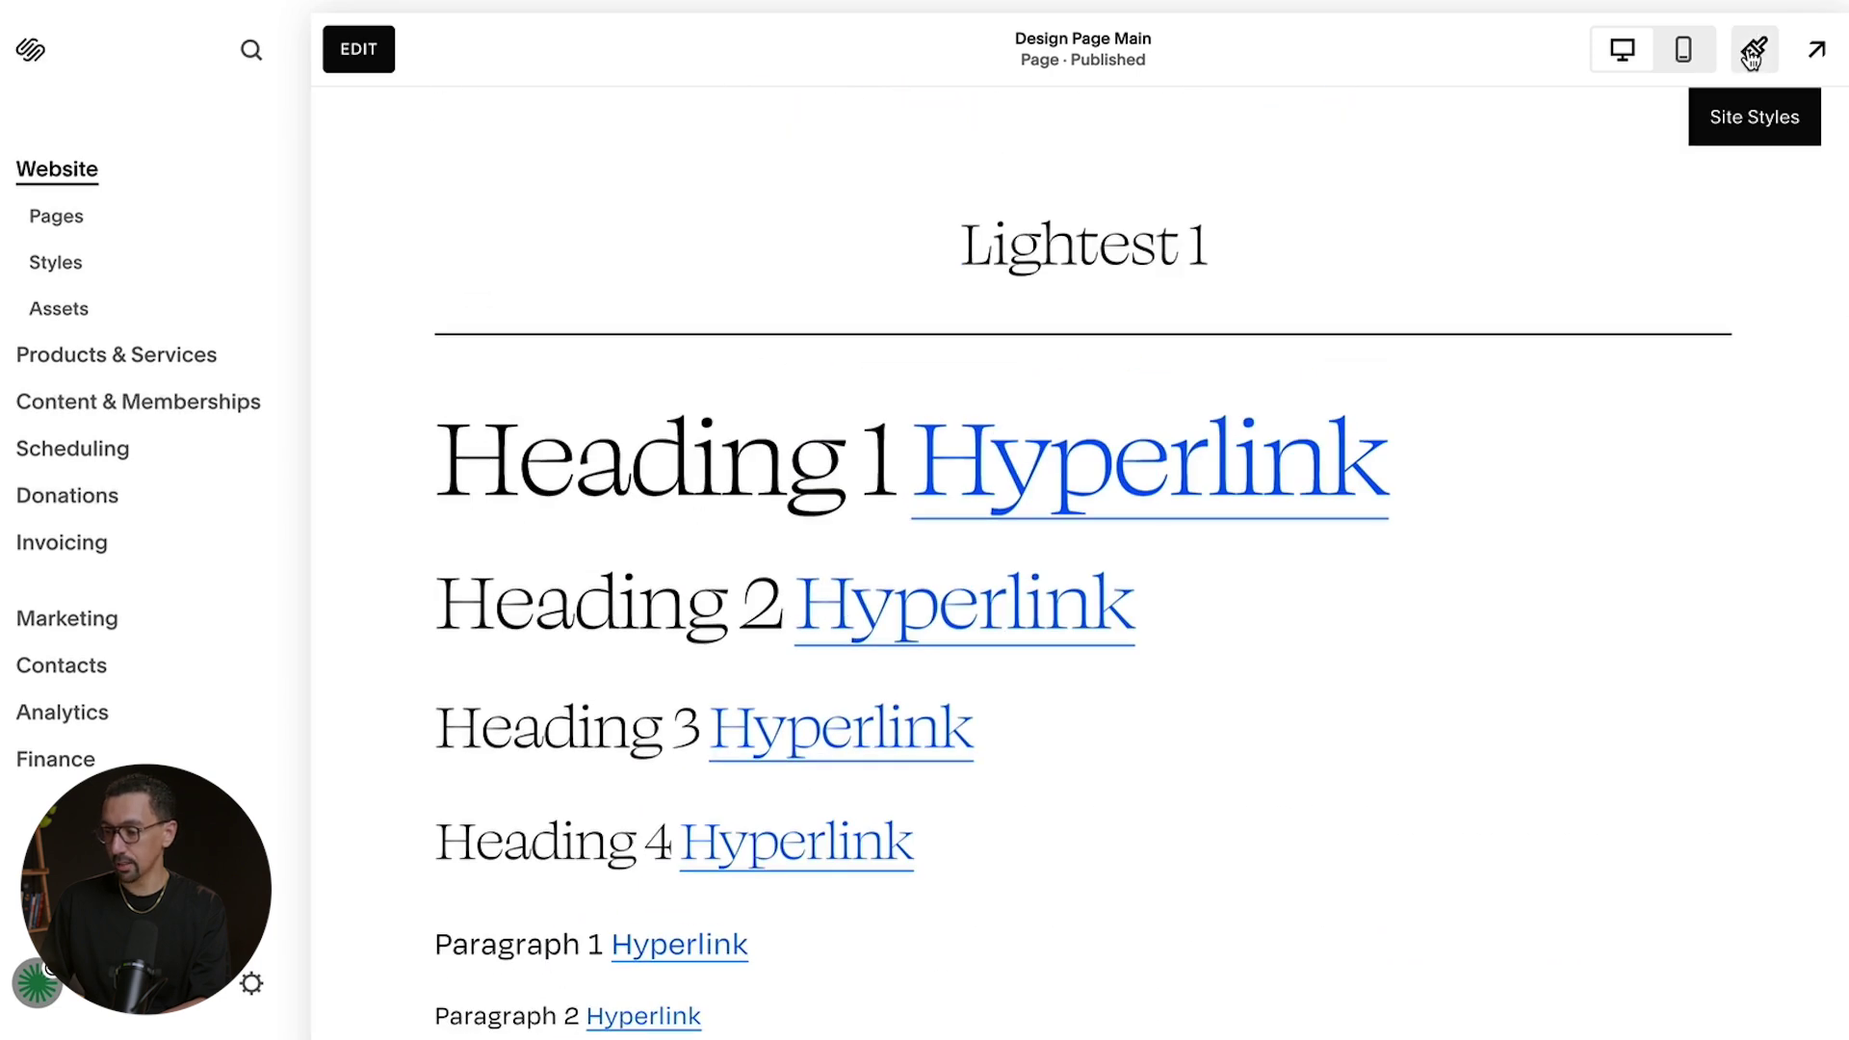
left_click(1753, 48)
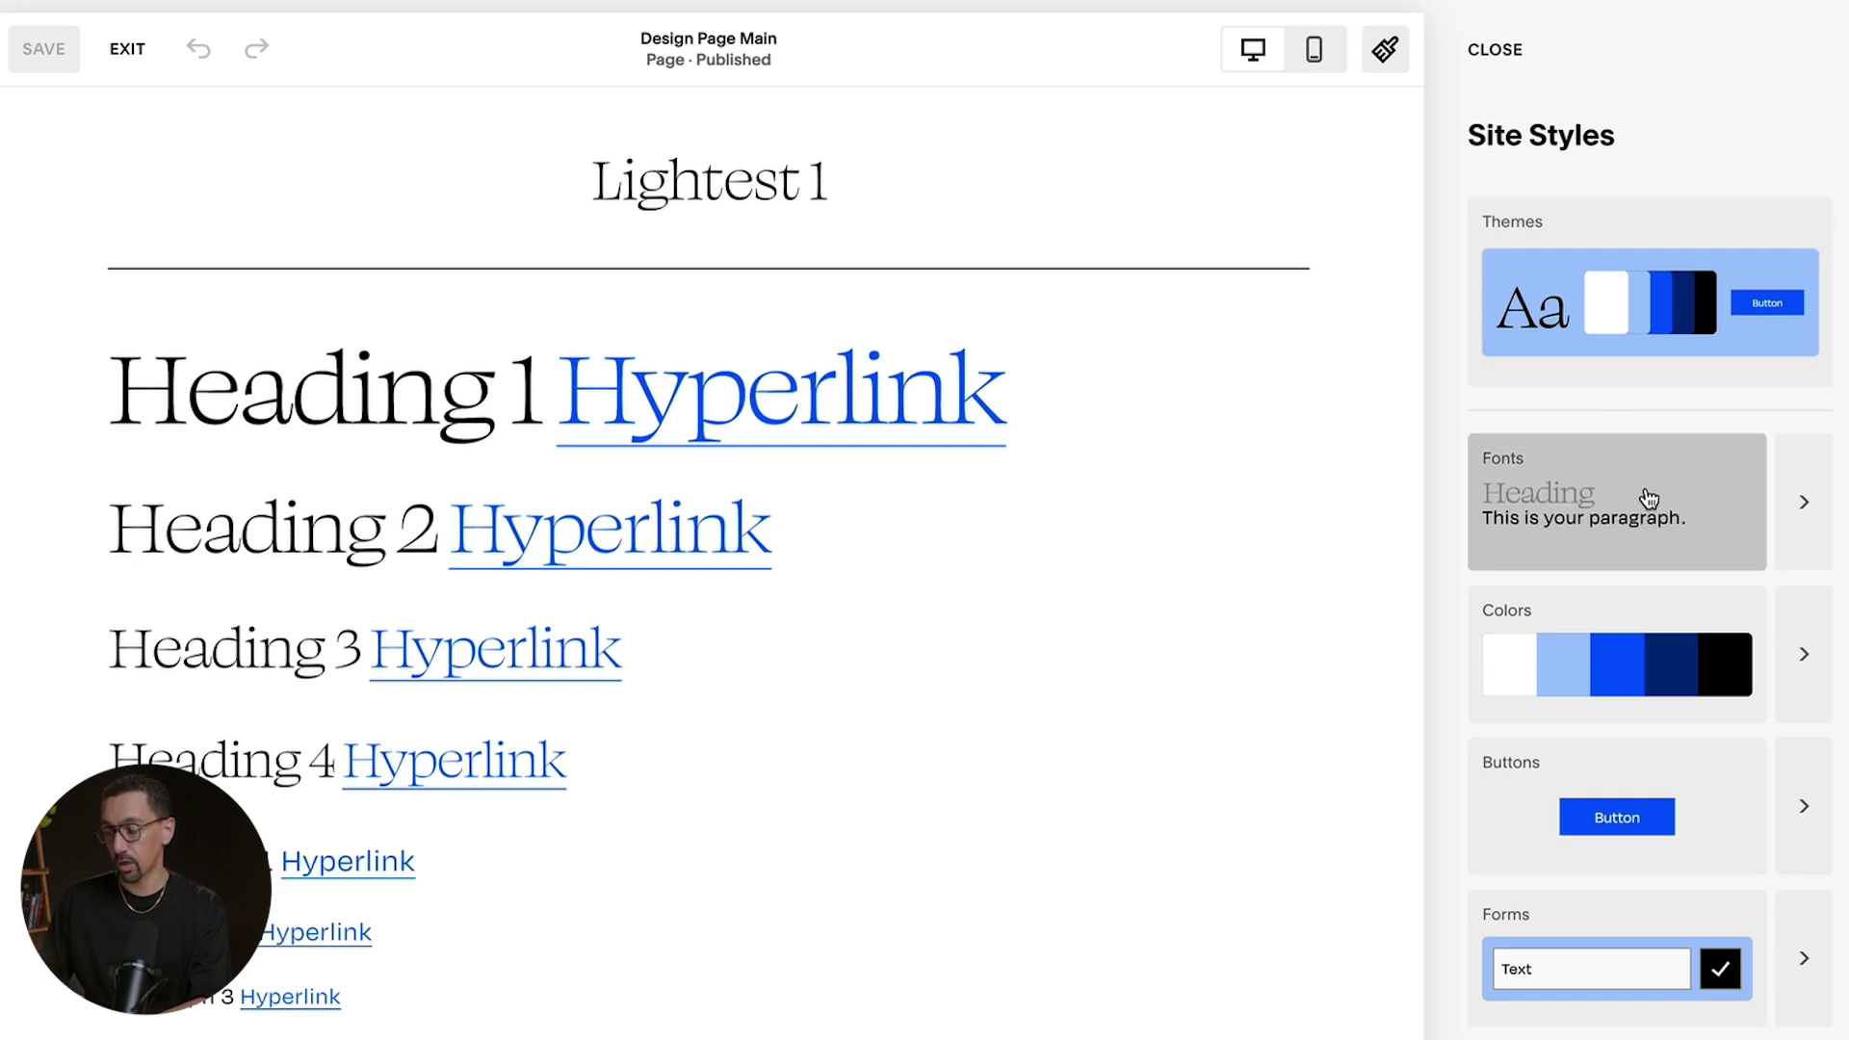
- Open the Fonts settings (Swear Display, Degular, 18 px) and view the Font Packs list
left_click(1692, 508)
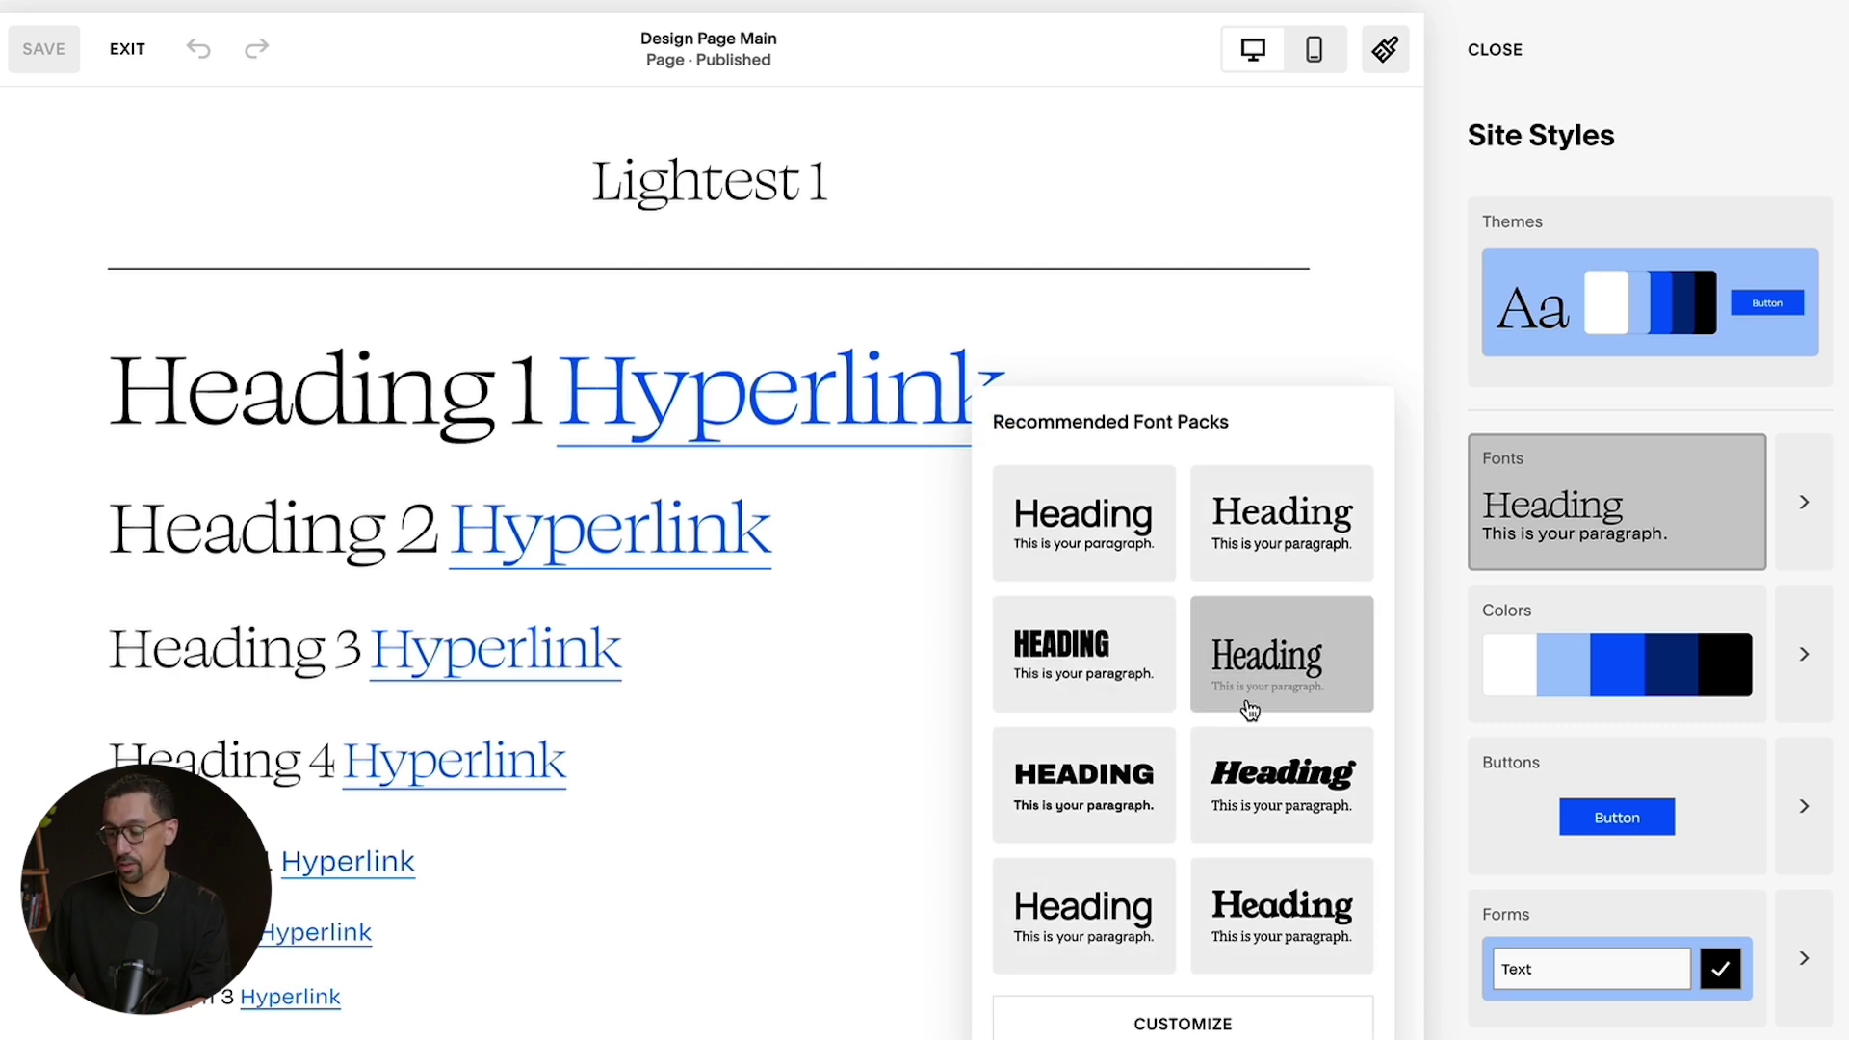
left_click(1804, 511)
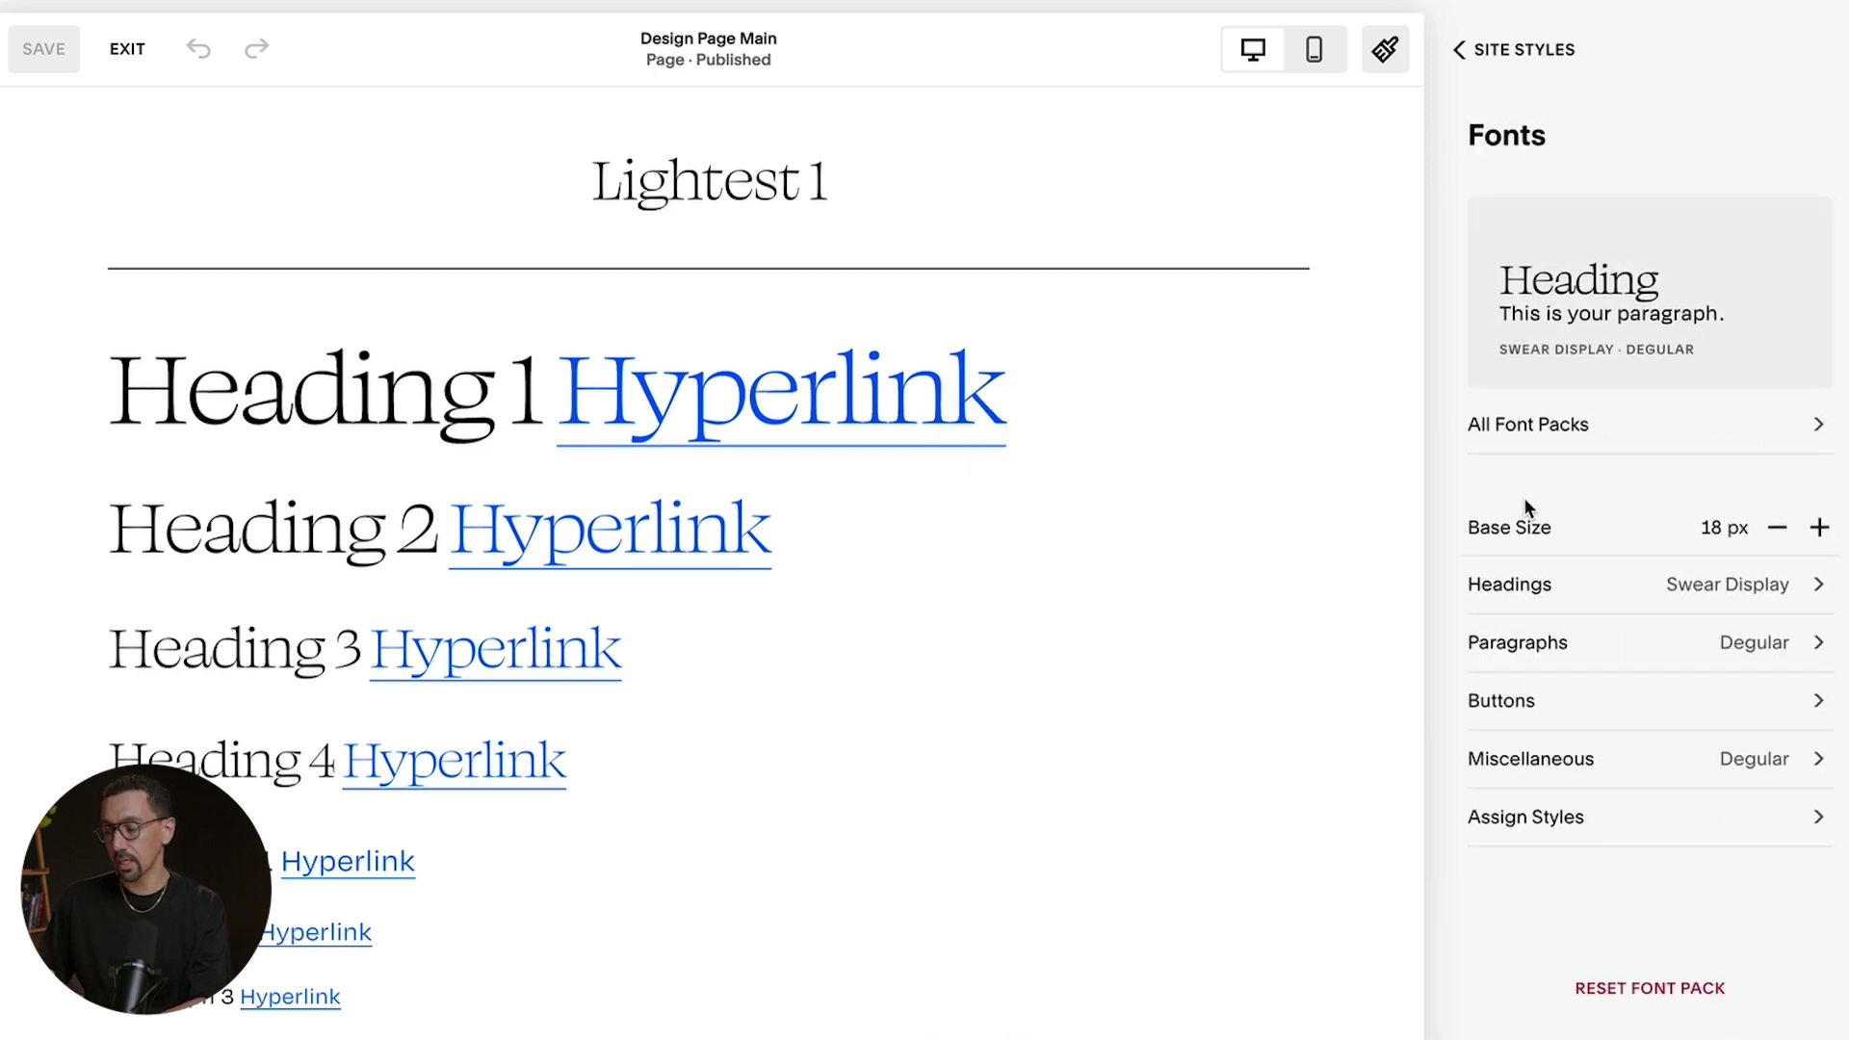
left_click(1546, 431)
left_click(1494, 231)
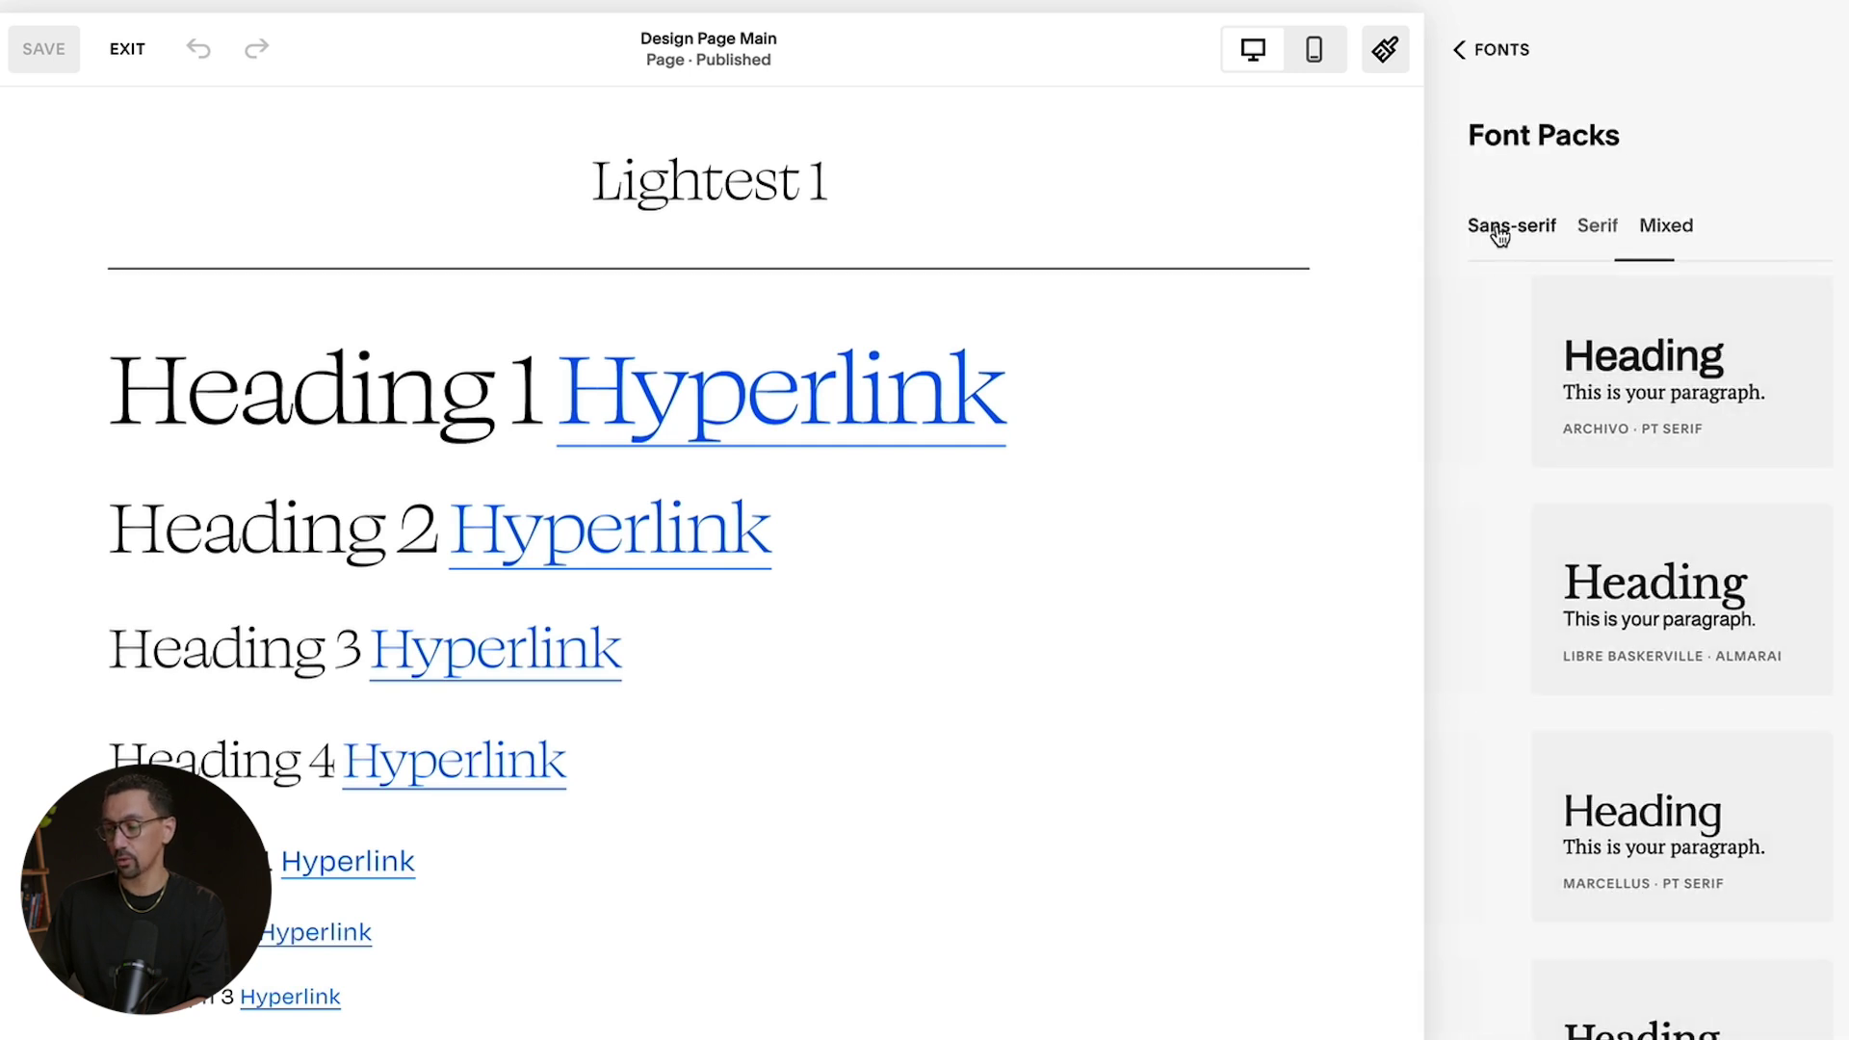
left_click(1597, 231)
left_click(1647, 229)
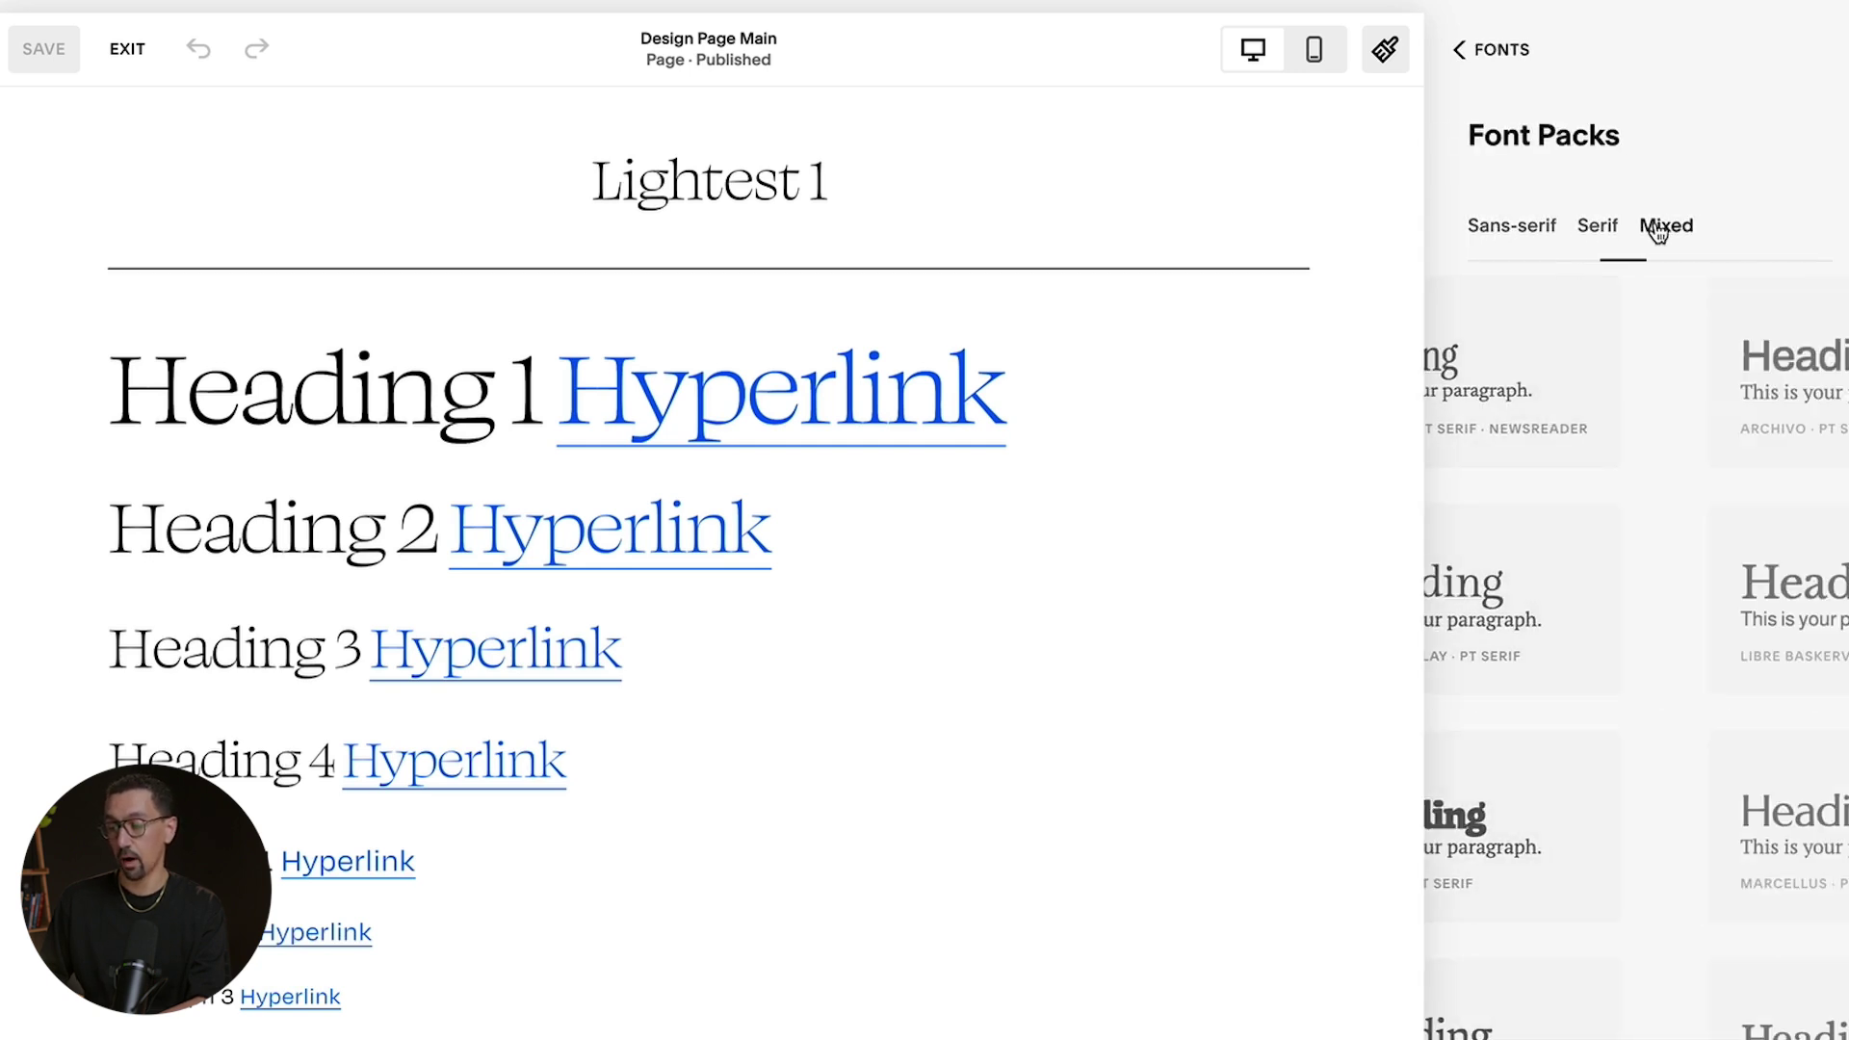
left_click(1490, 57)
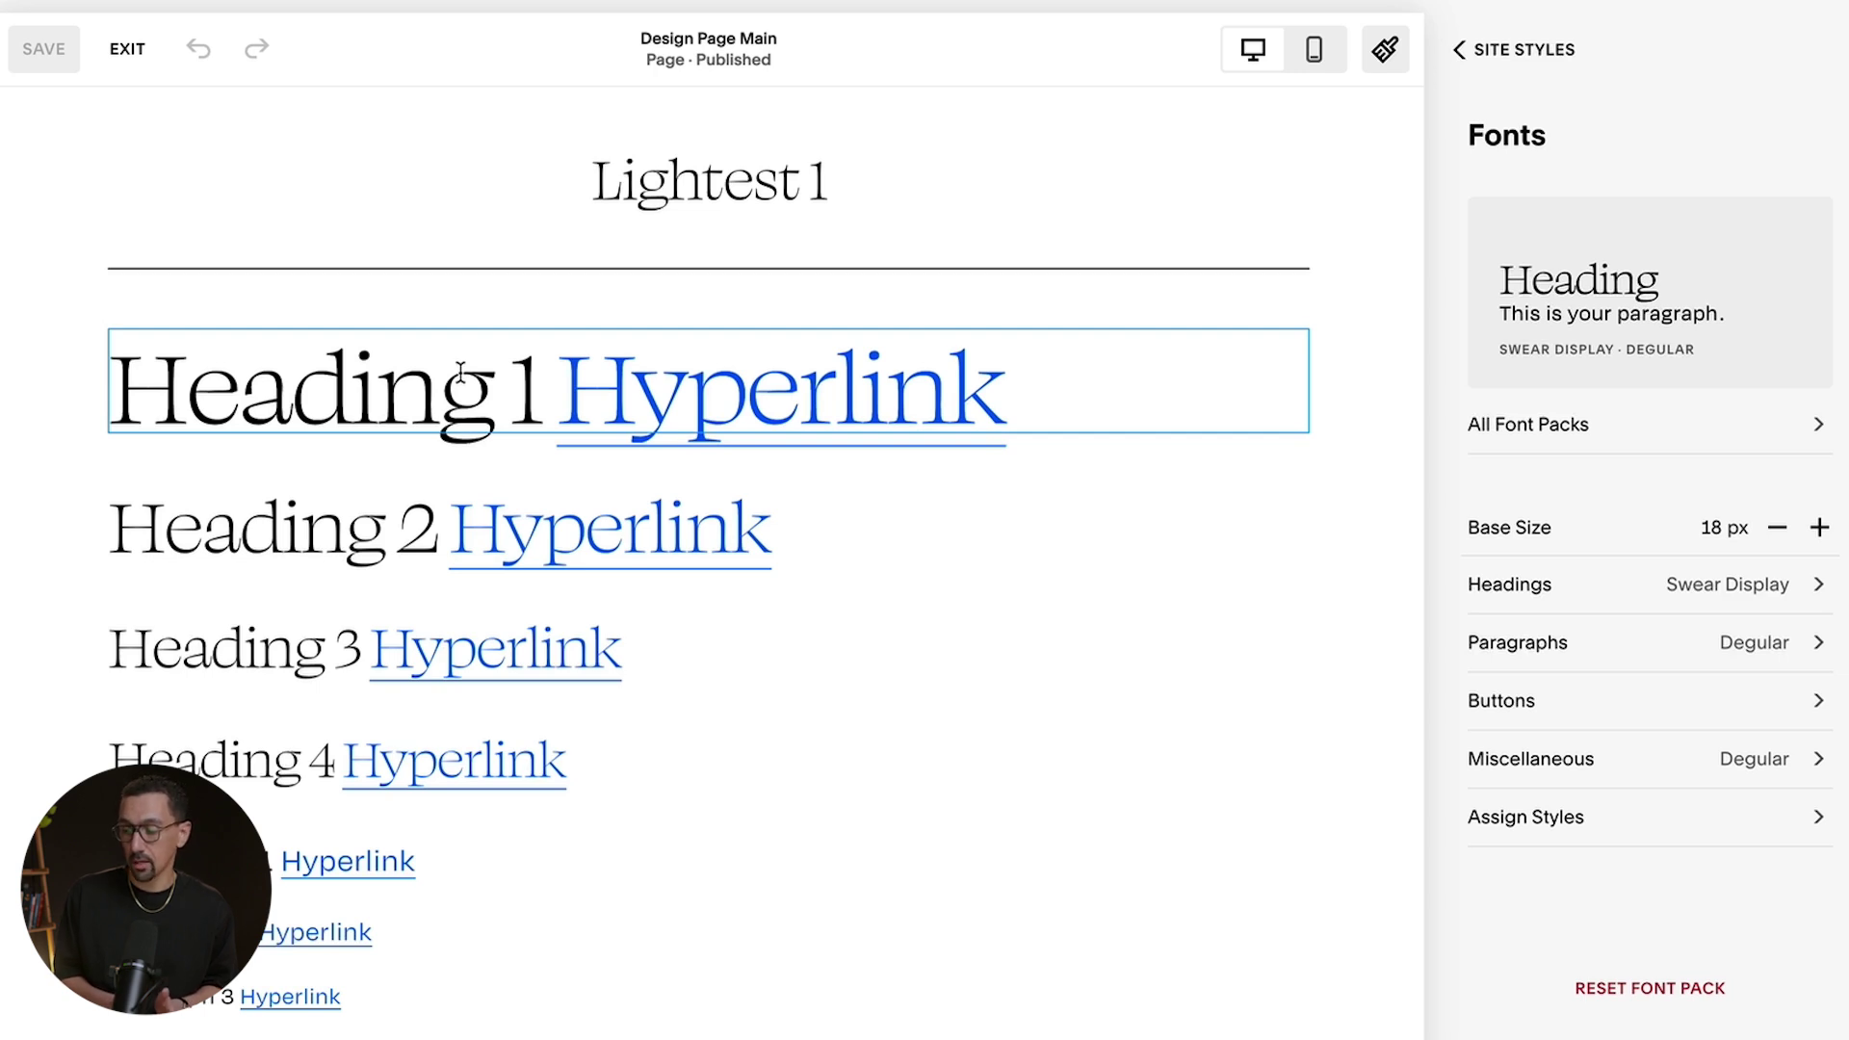
- Try Almendra as the headings font and test enlarging the Heading 2 size
left_click(1544, 574)
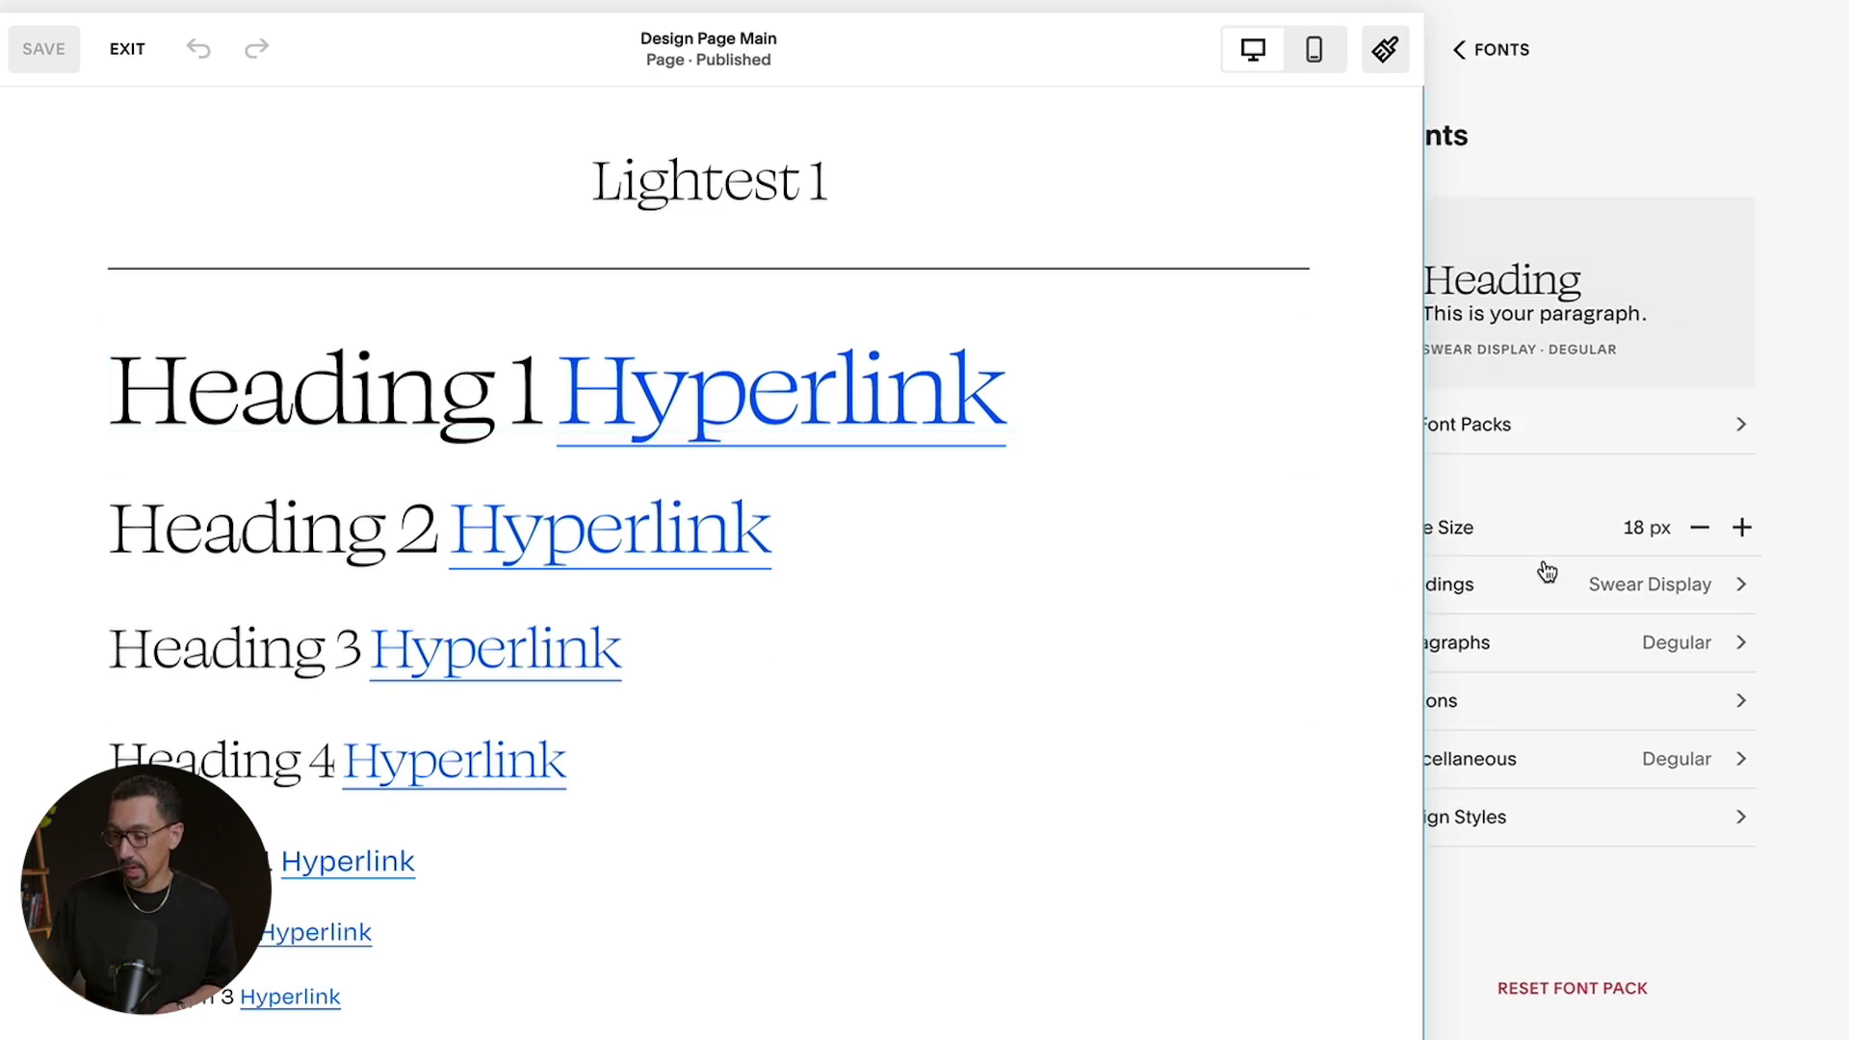
left_click(1716, 298)
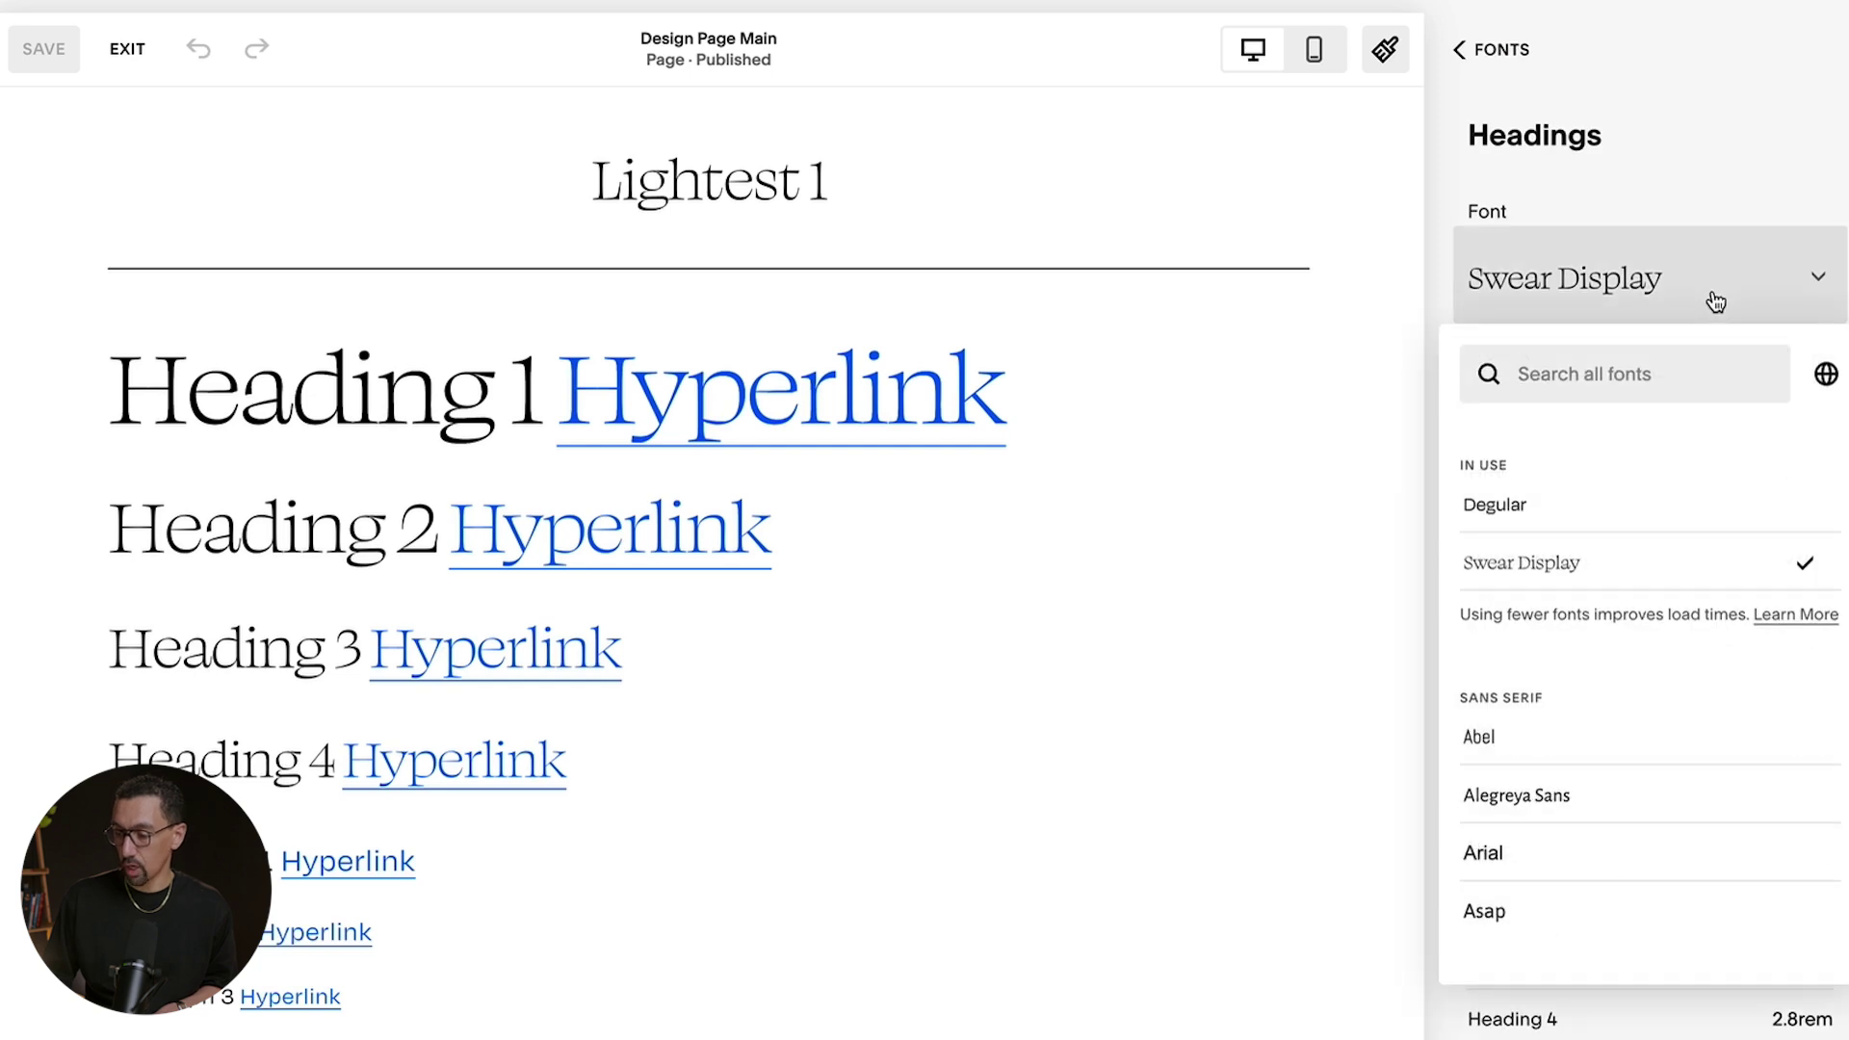
scroll(1505, 752, "down", 15)
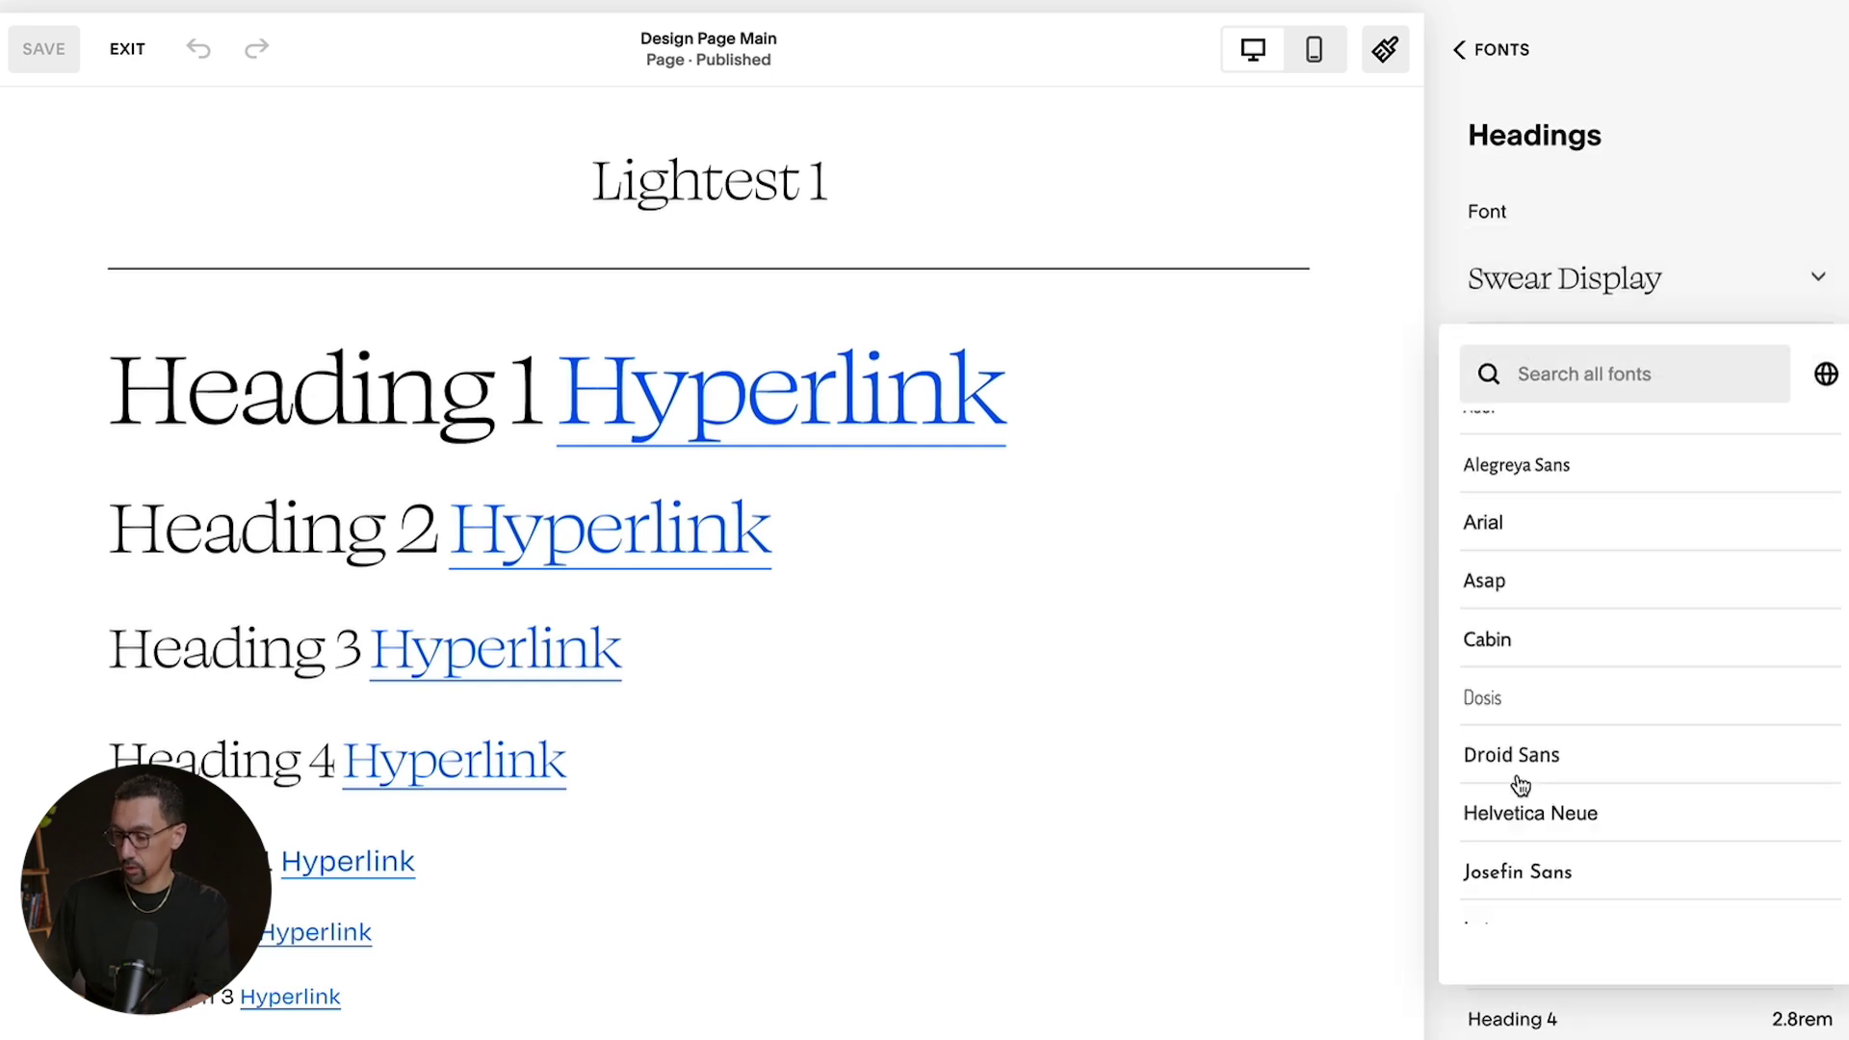
left_click(1519, 770)
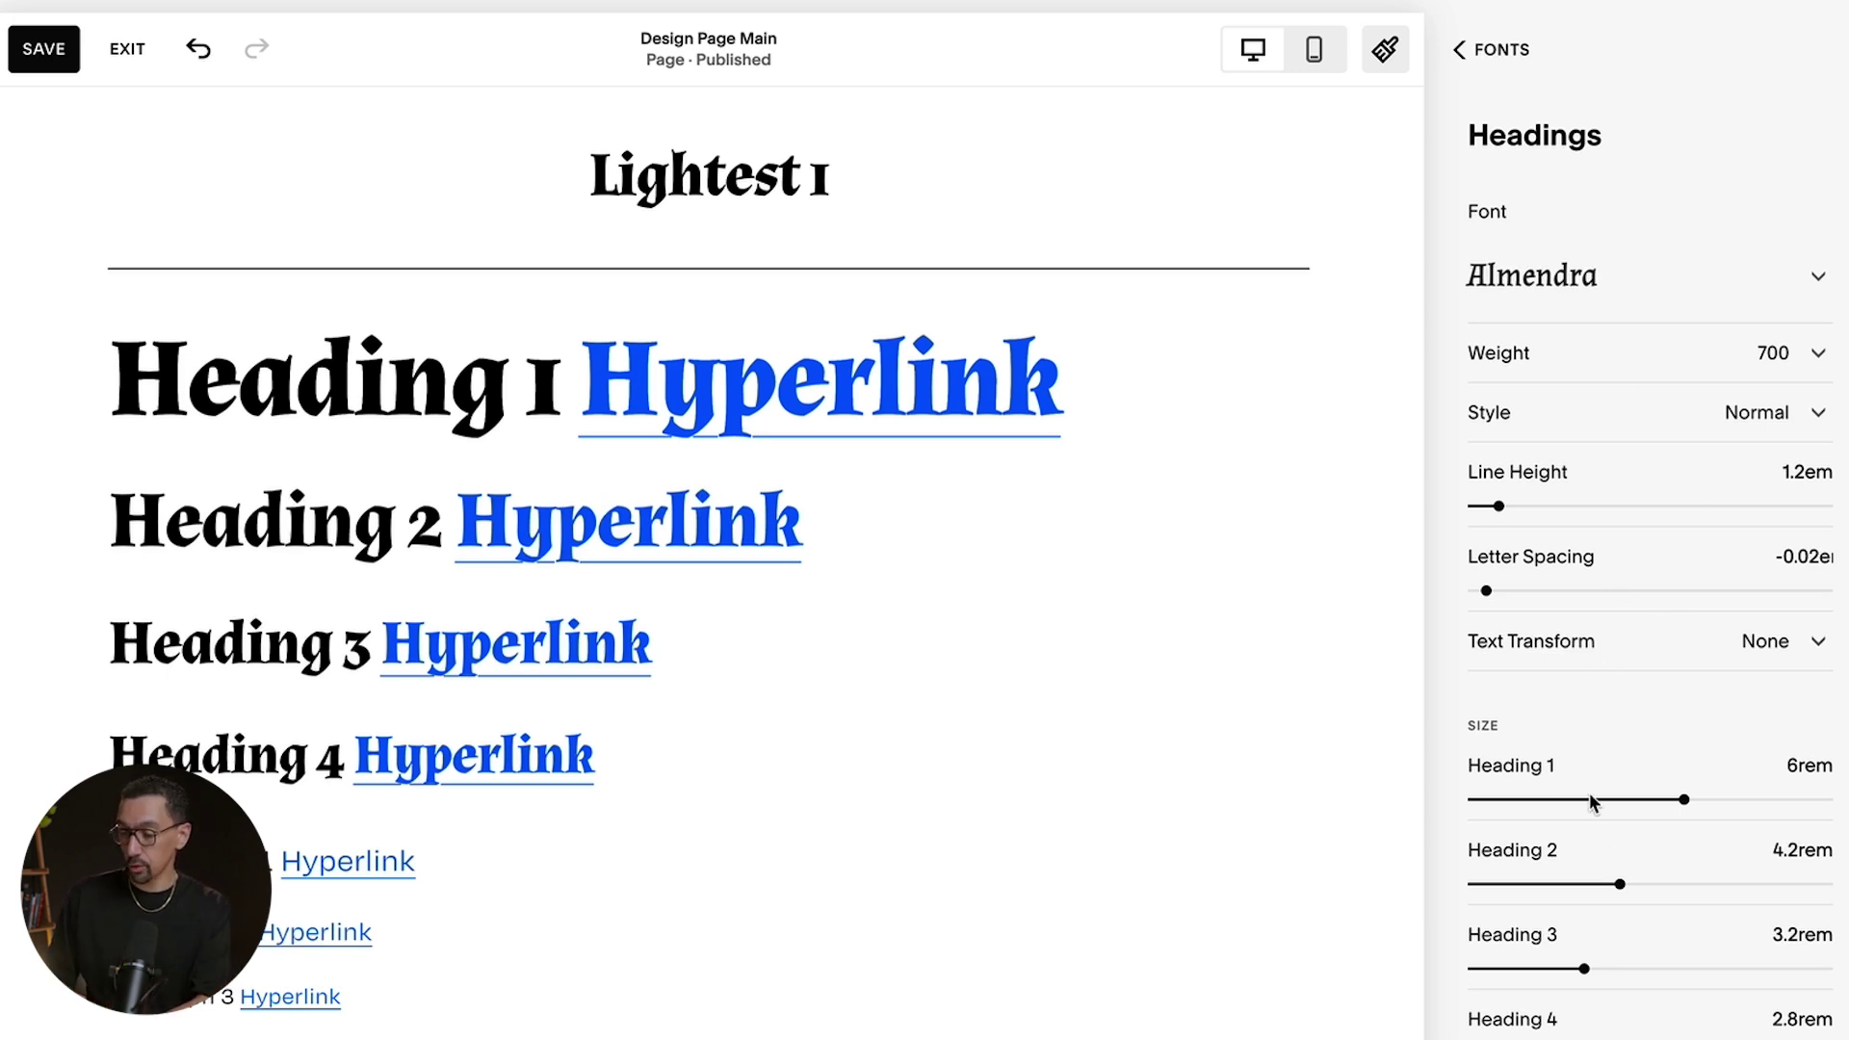
scroll(1590, 801, "down", 1)
left_click_drag(1621, 824, 1653, 804)
key("ctrl+z")
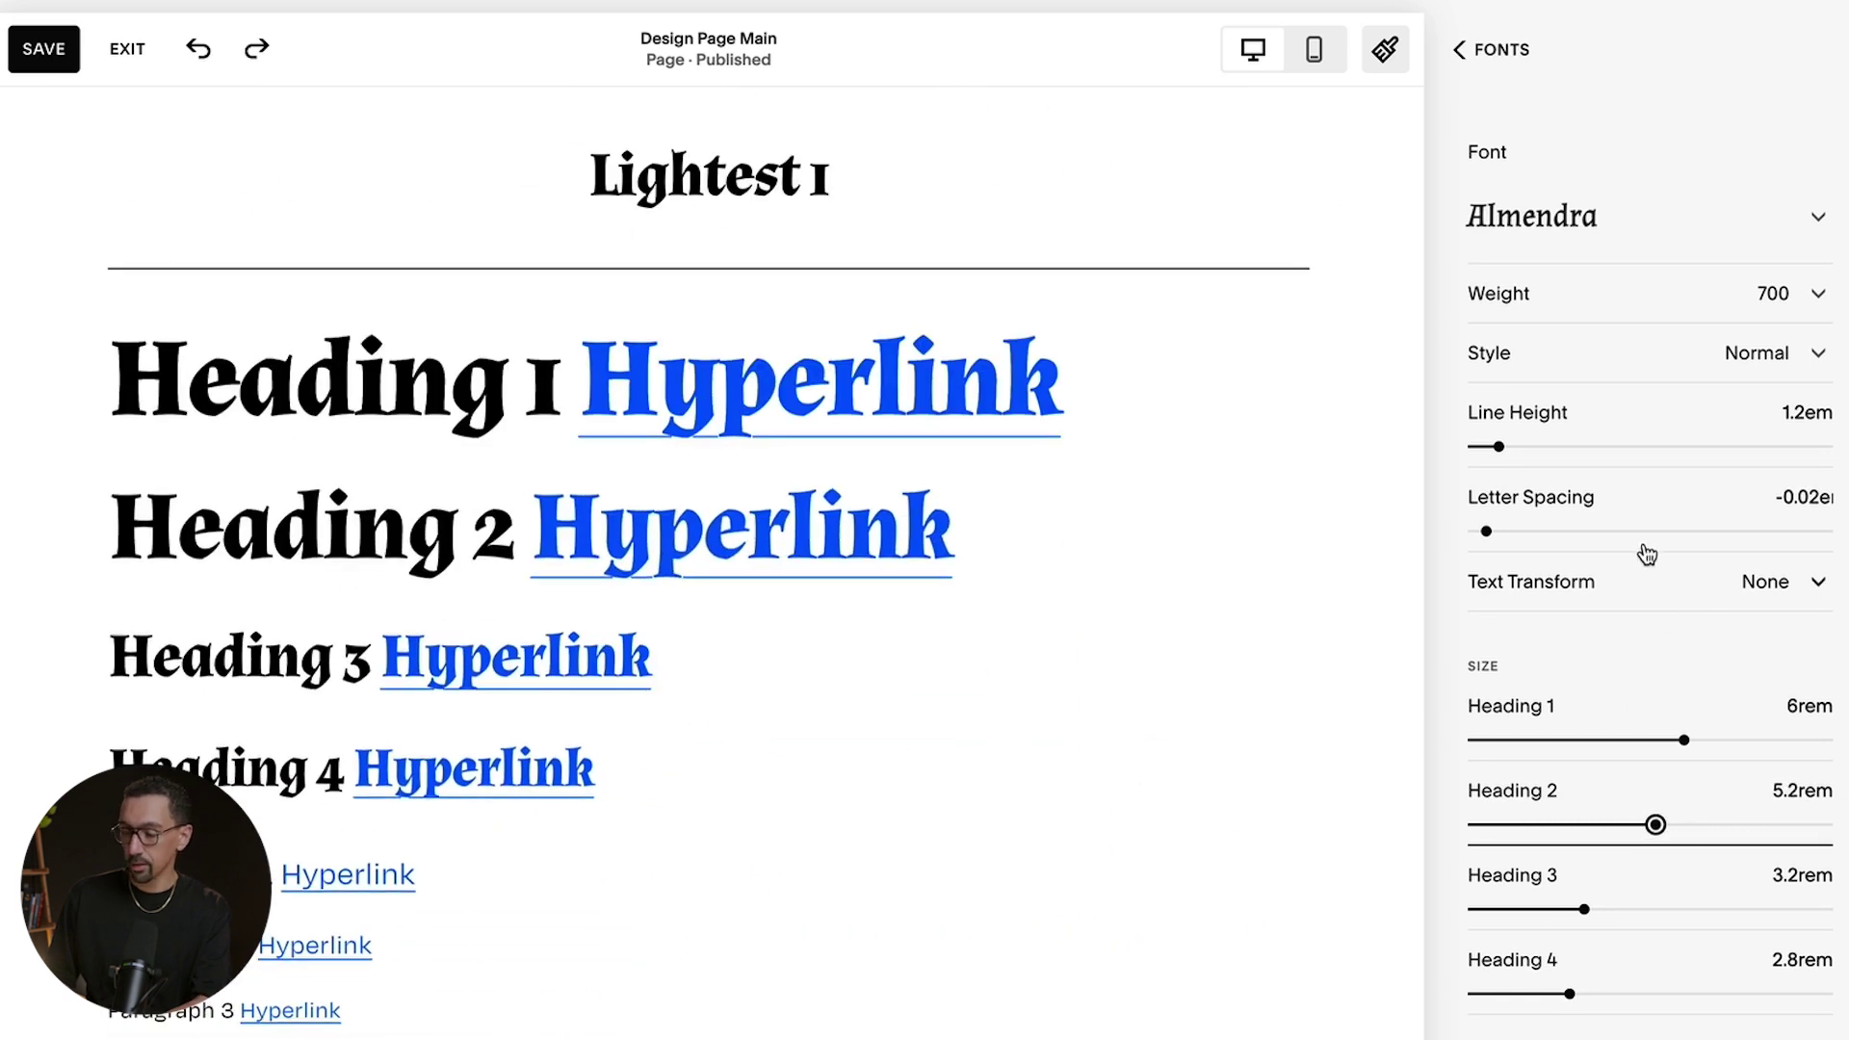
- Set the headings font to Agdasima with Uppercase text transform
left_click(1558, 222)
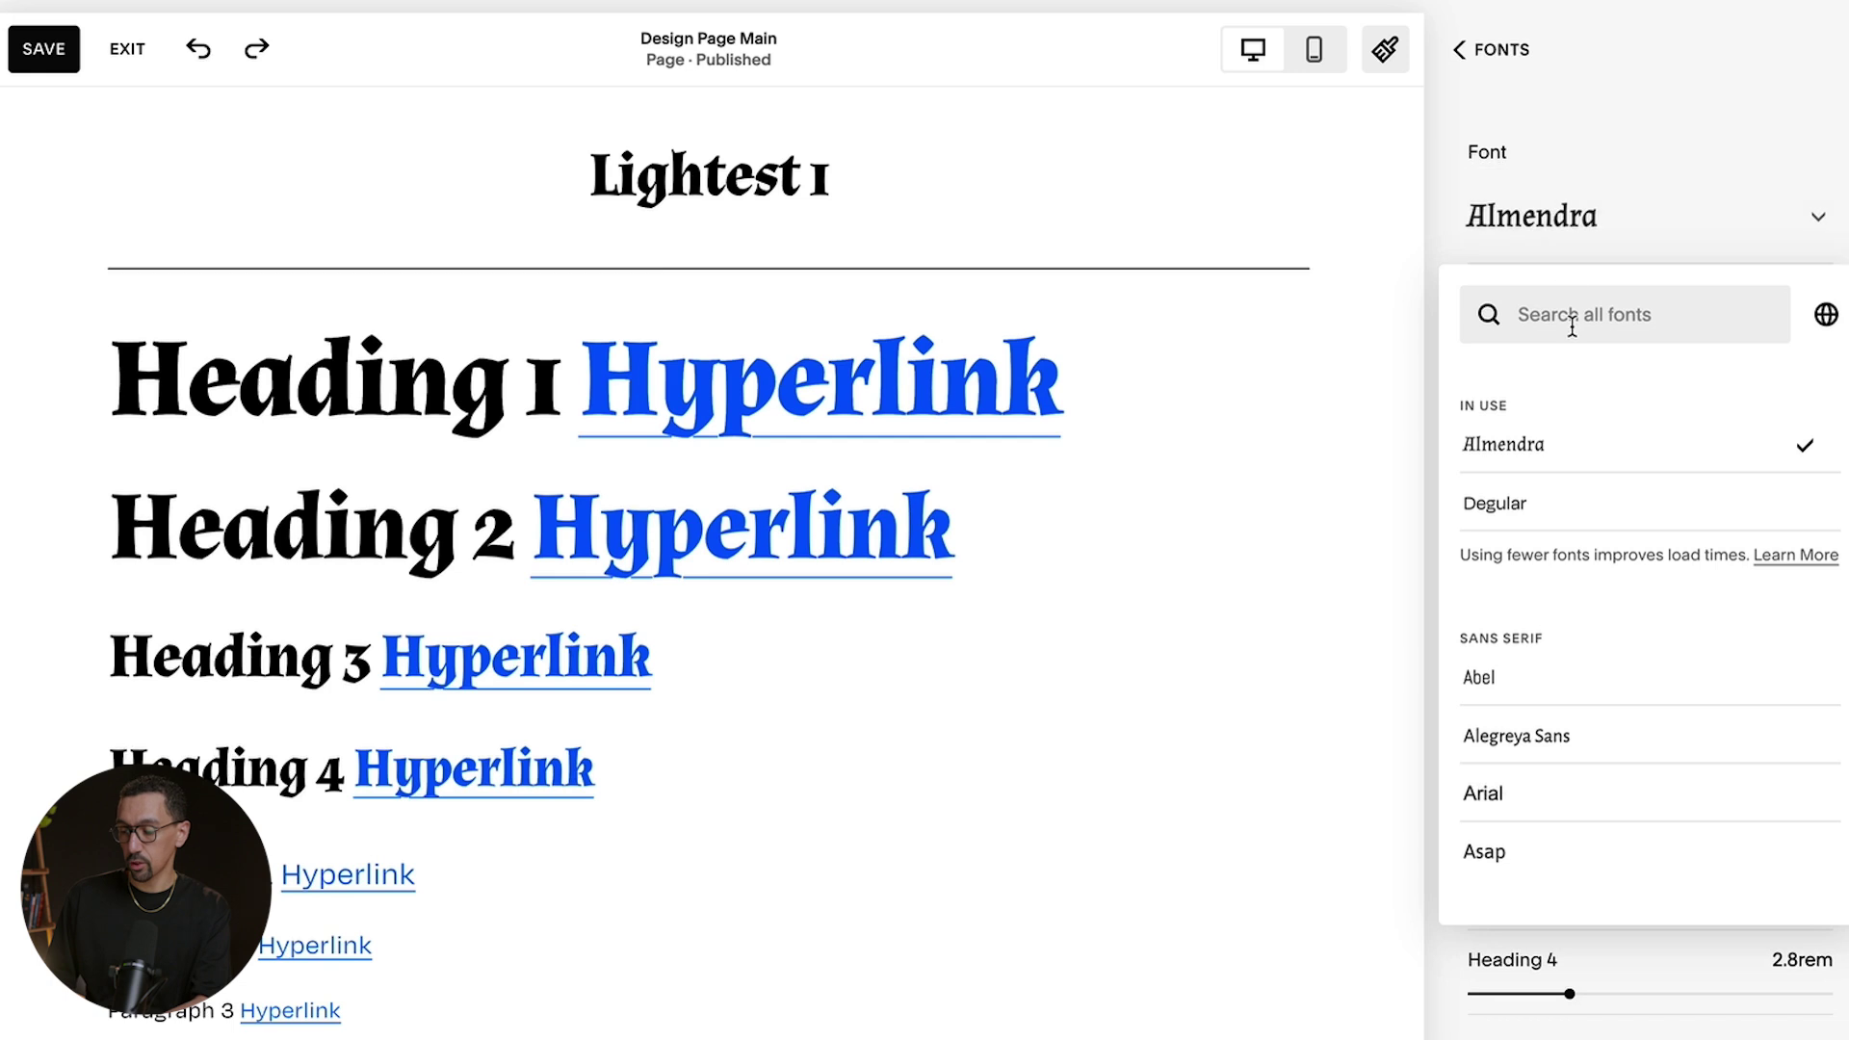
scroll(1594, 610, "down", 15)
left_click(1595, 605)
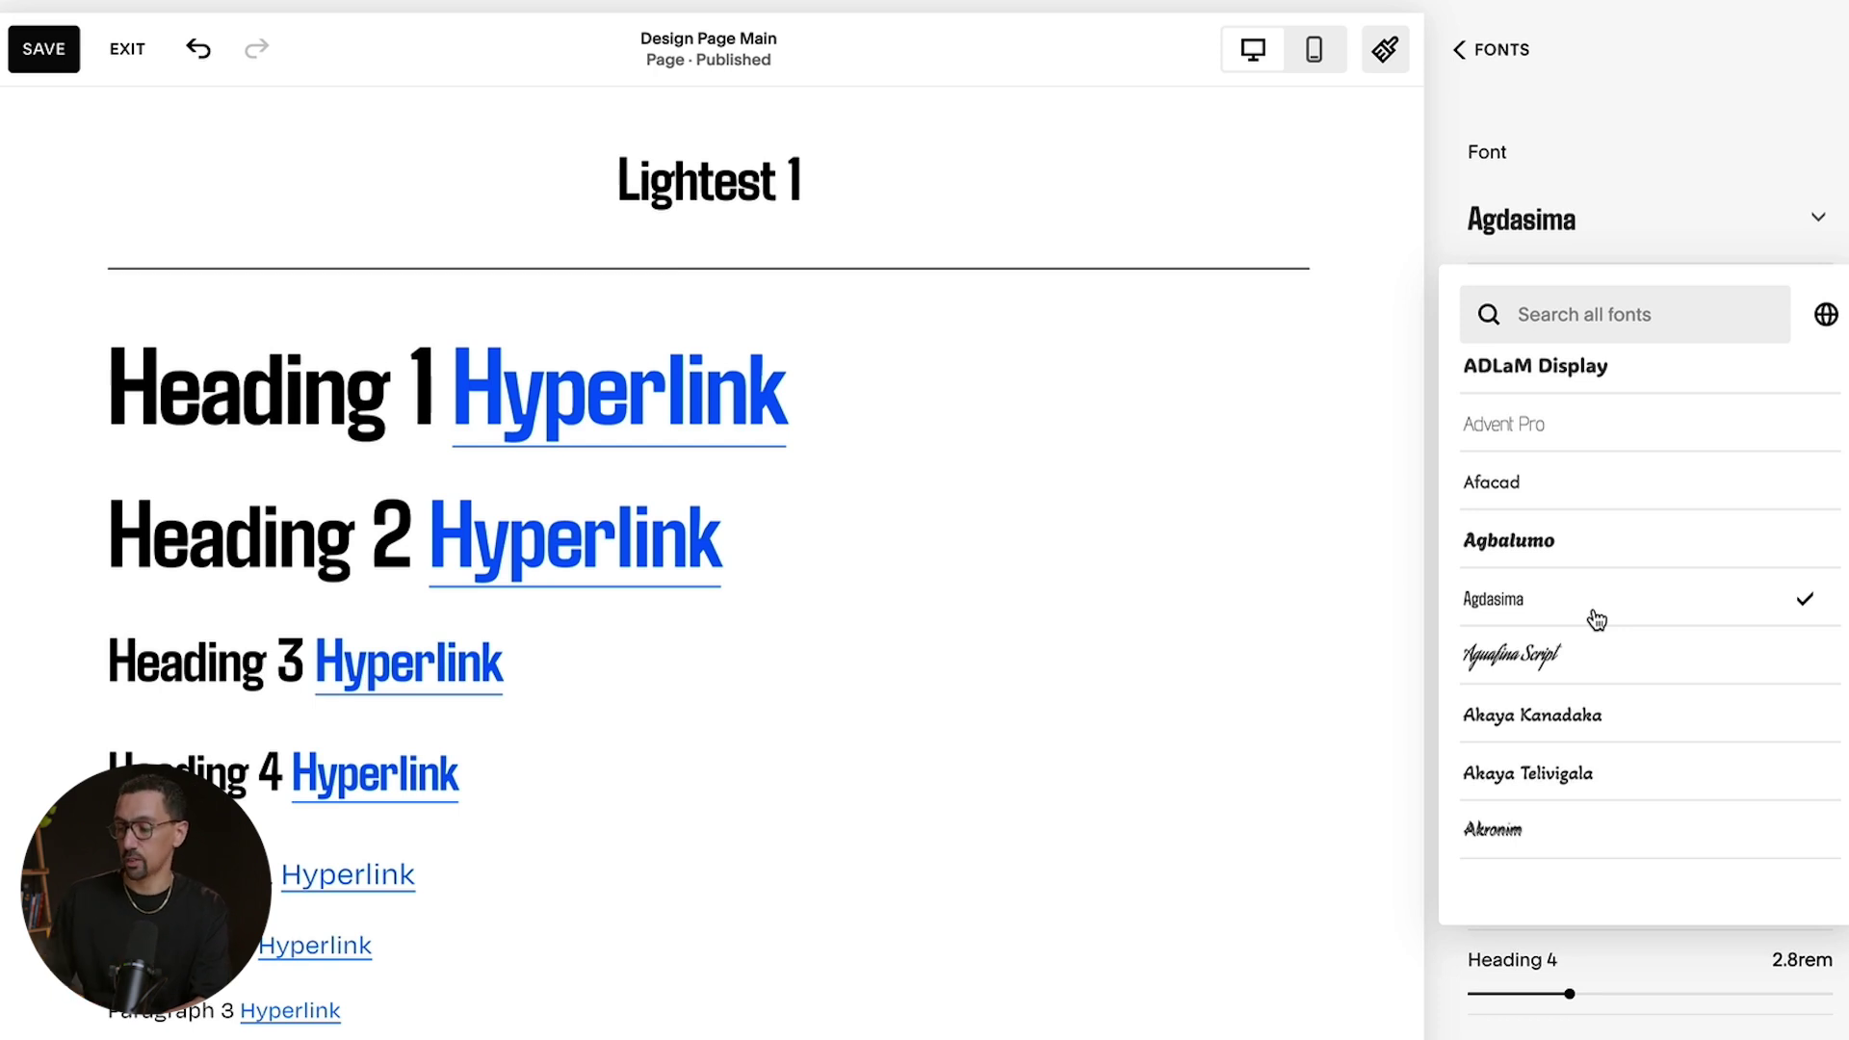
left_click(1674, 145)
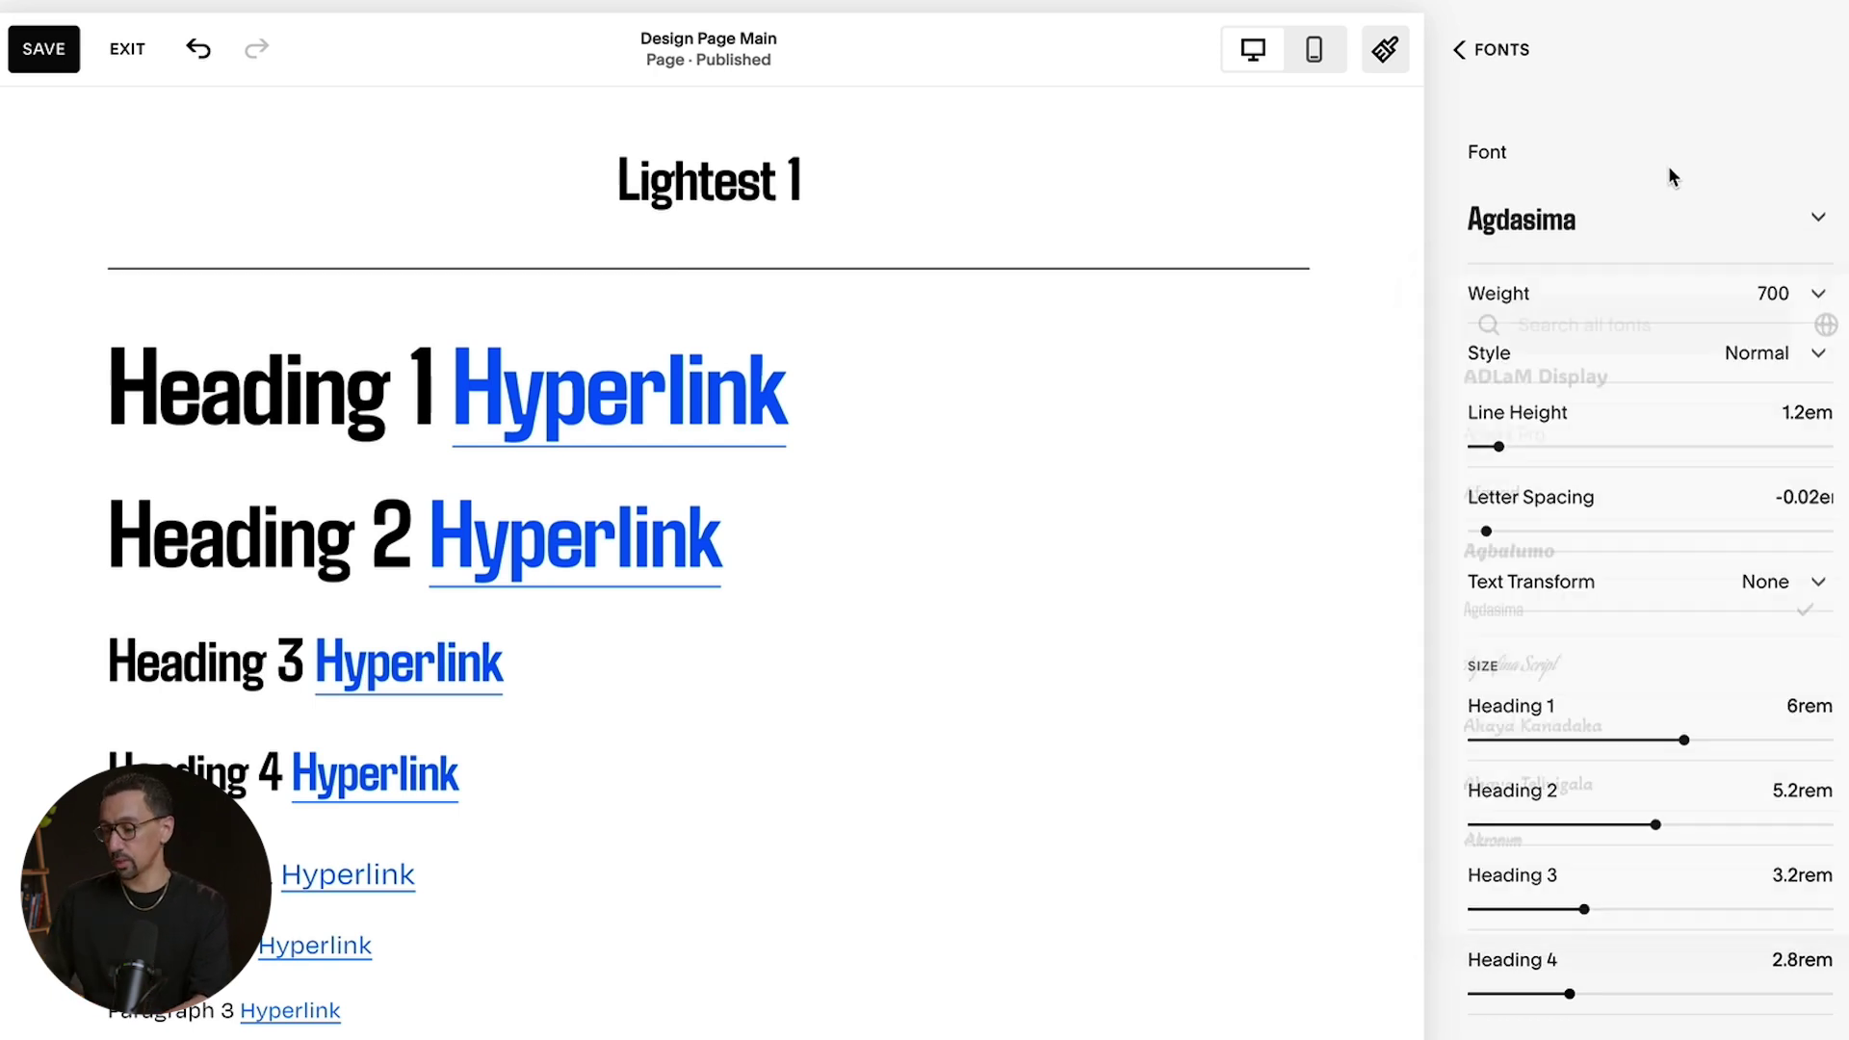
left_click(1609, 587)
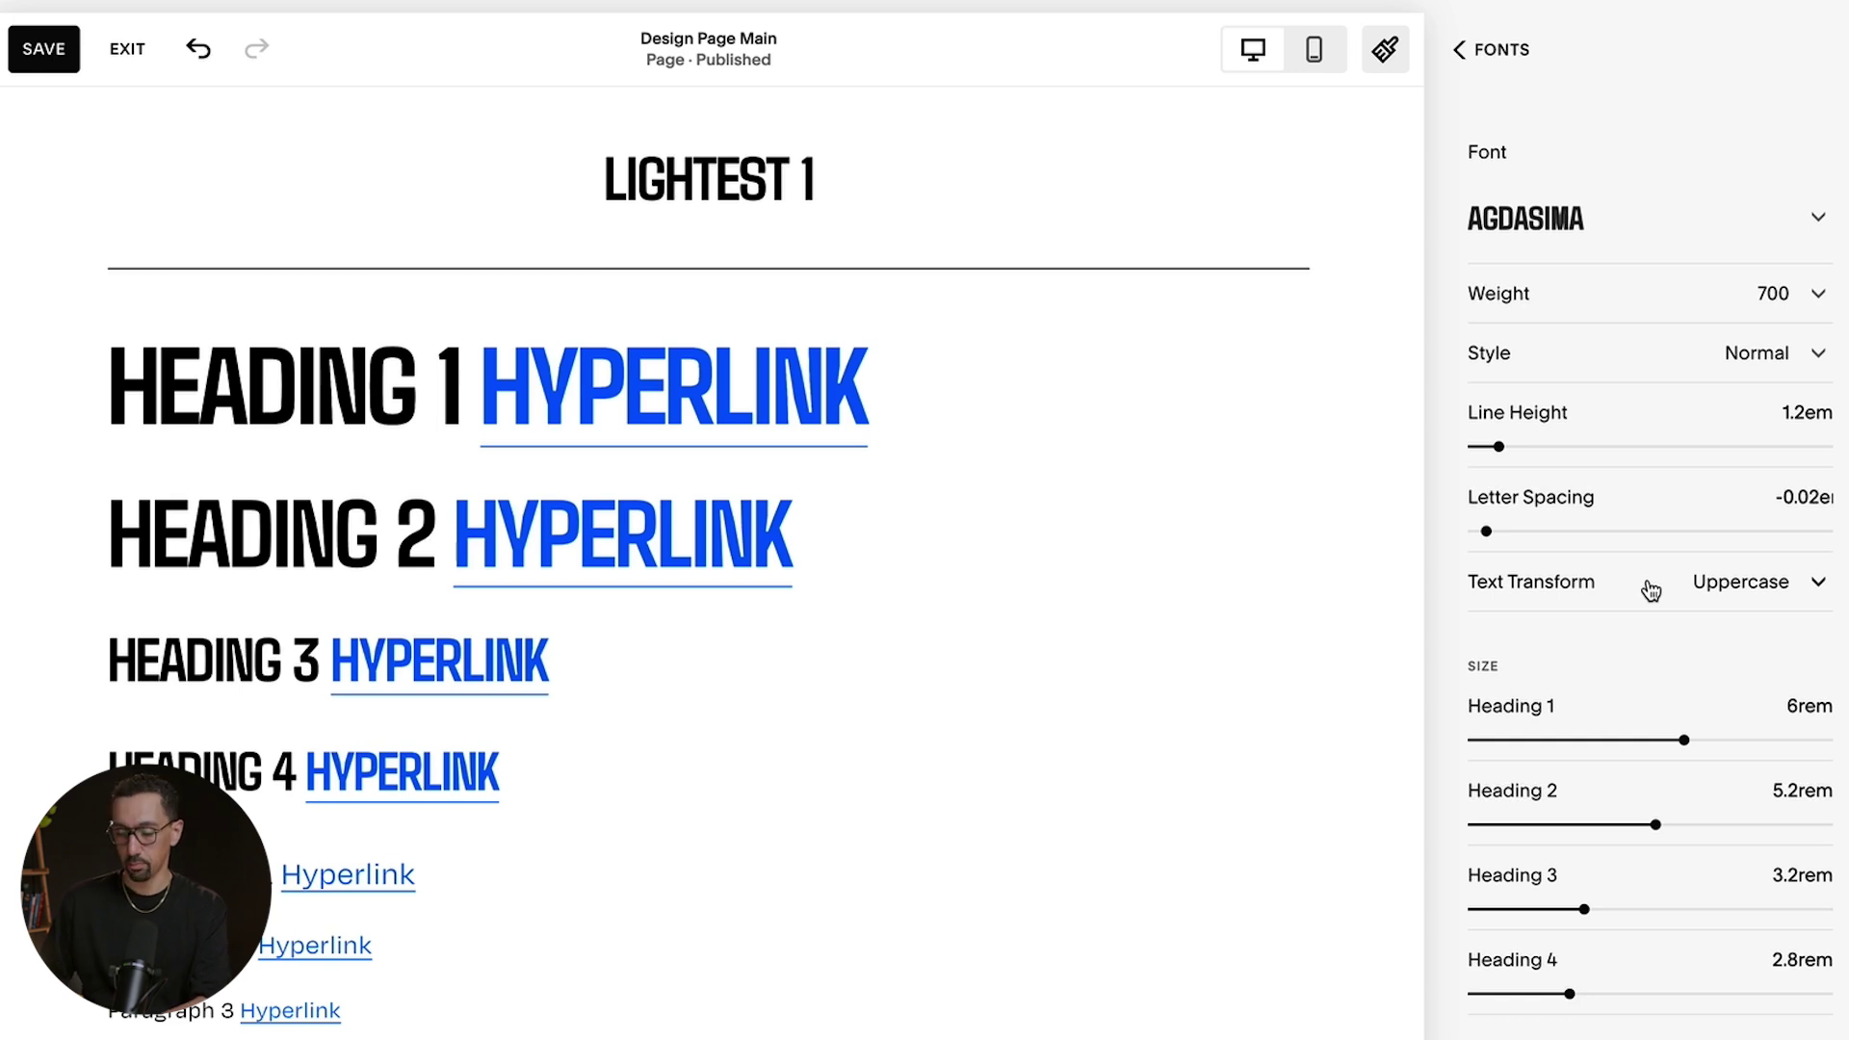
left_click(1495, 51)
- Preview paragraph fonts such as Allison, Barrio, Bruno Ace SC, Cherry Bomb One and Delius
left_click(1537, 617)
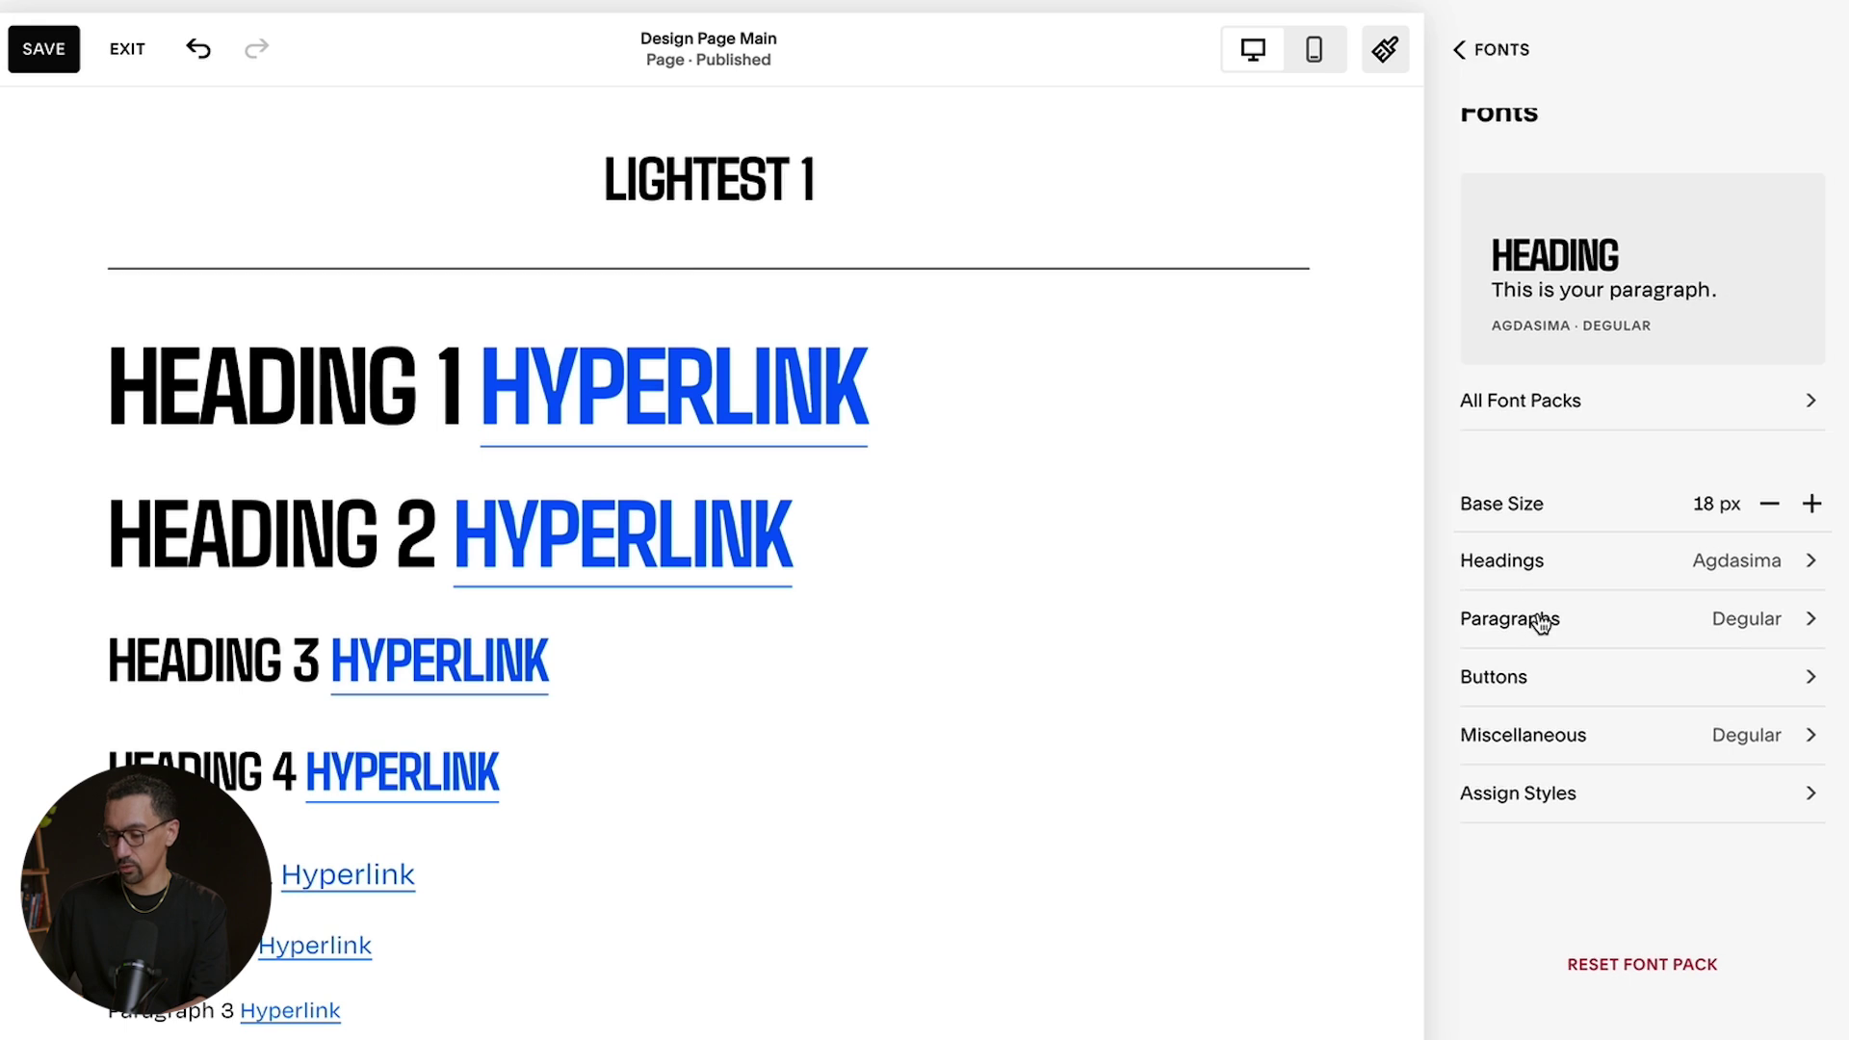
left_click(1594, 310)
scroll(920, 621, "down", 4)
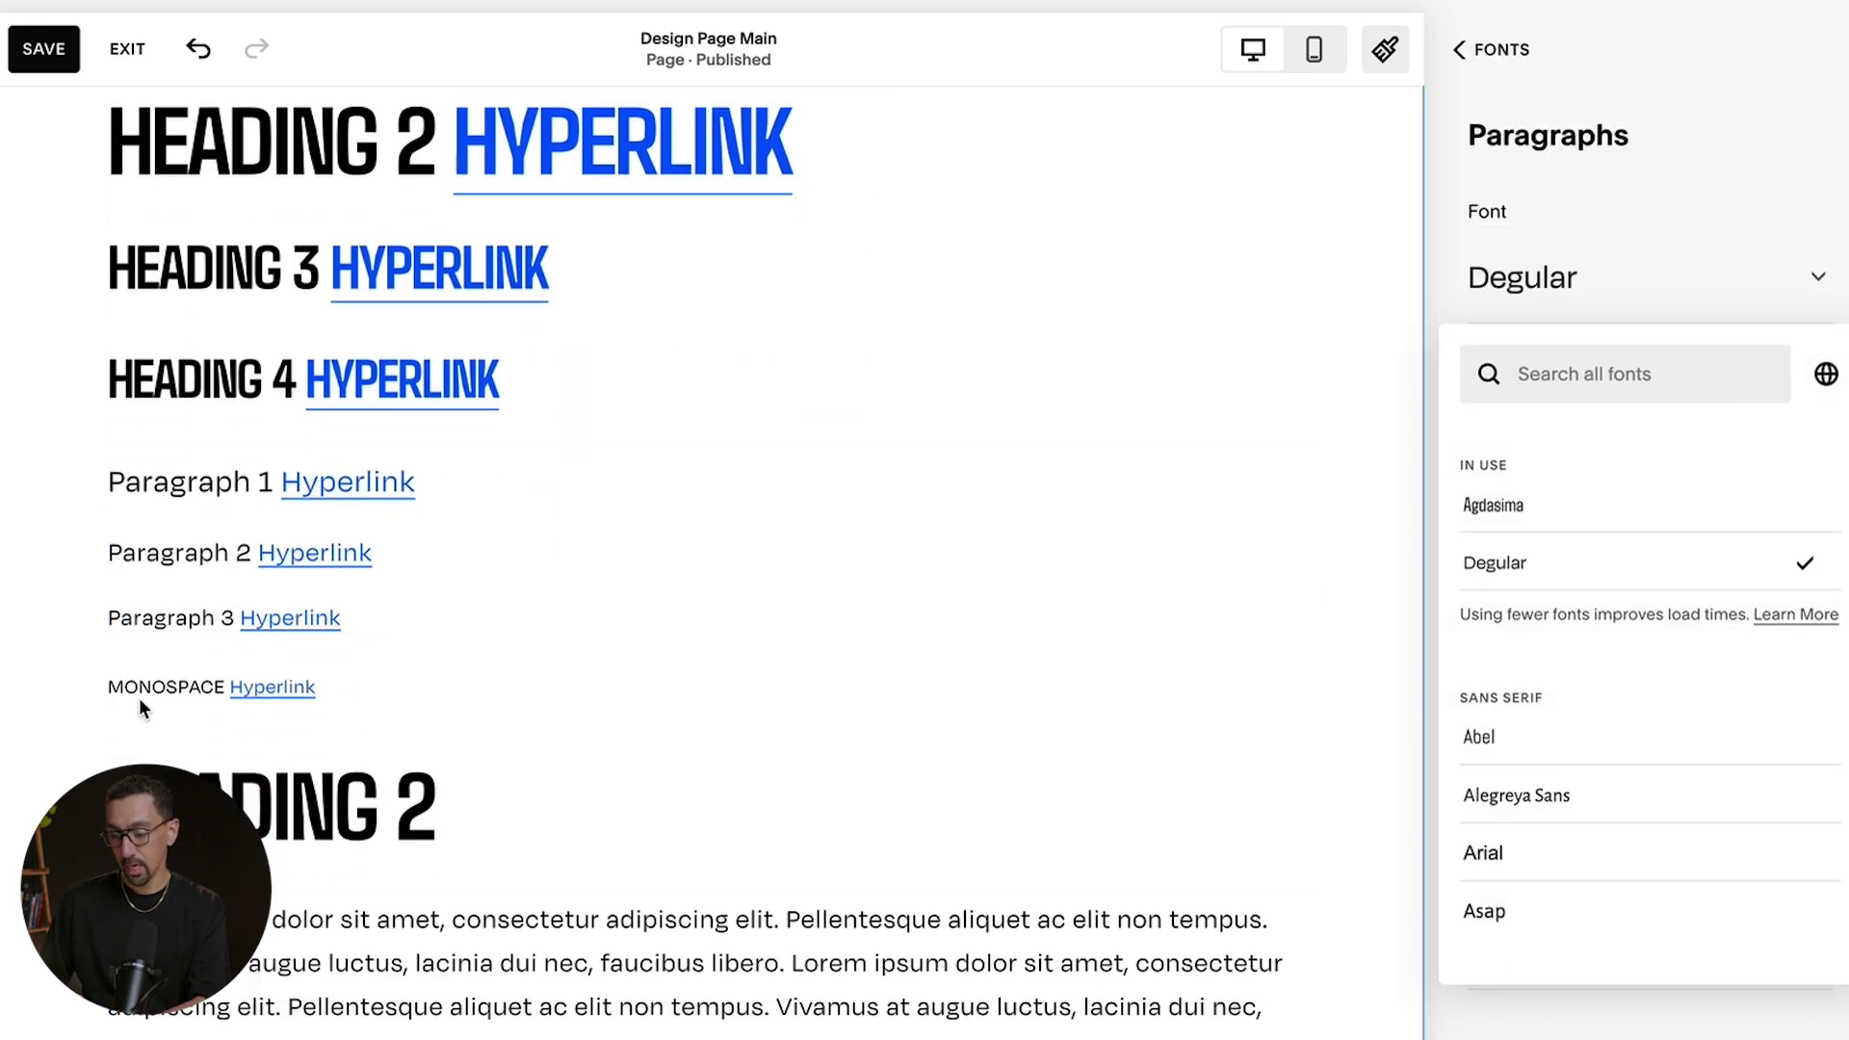
scroll(1454, 624, "down", 10)
left_click(1575, 626)
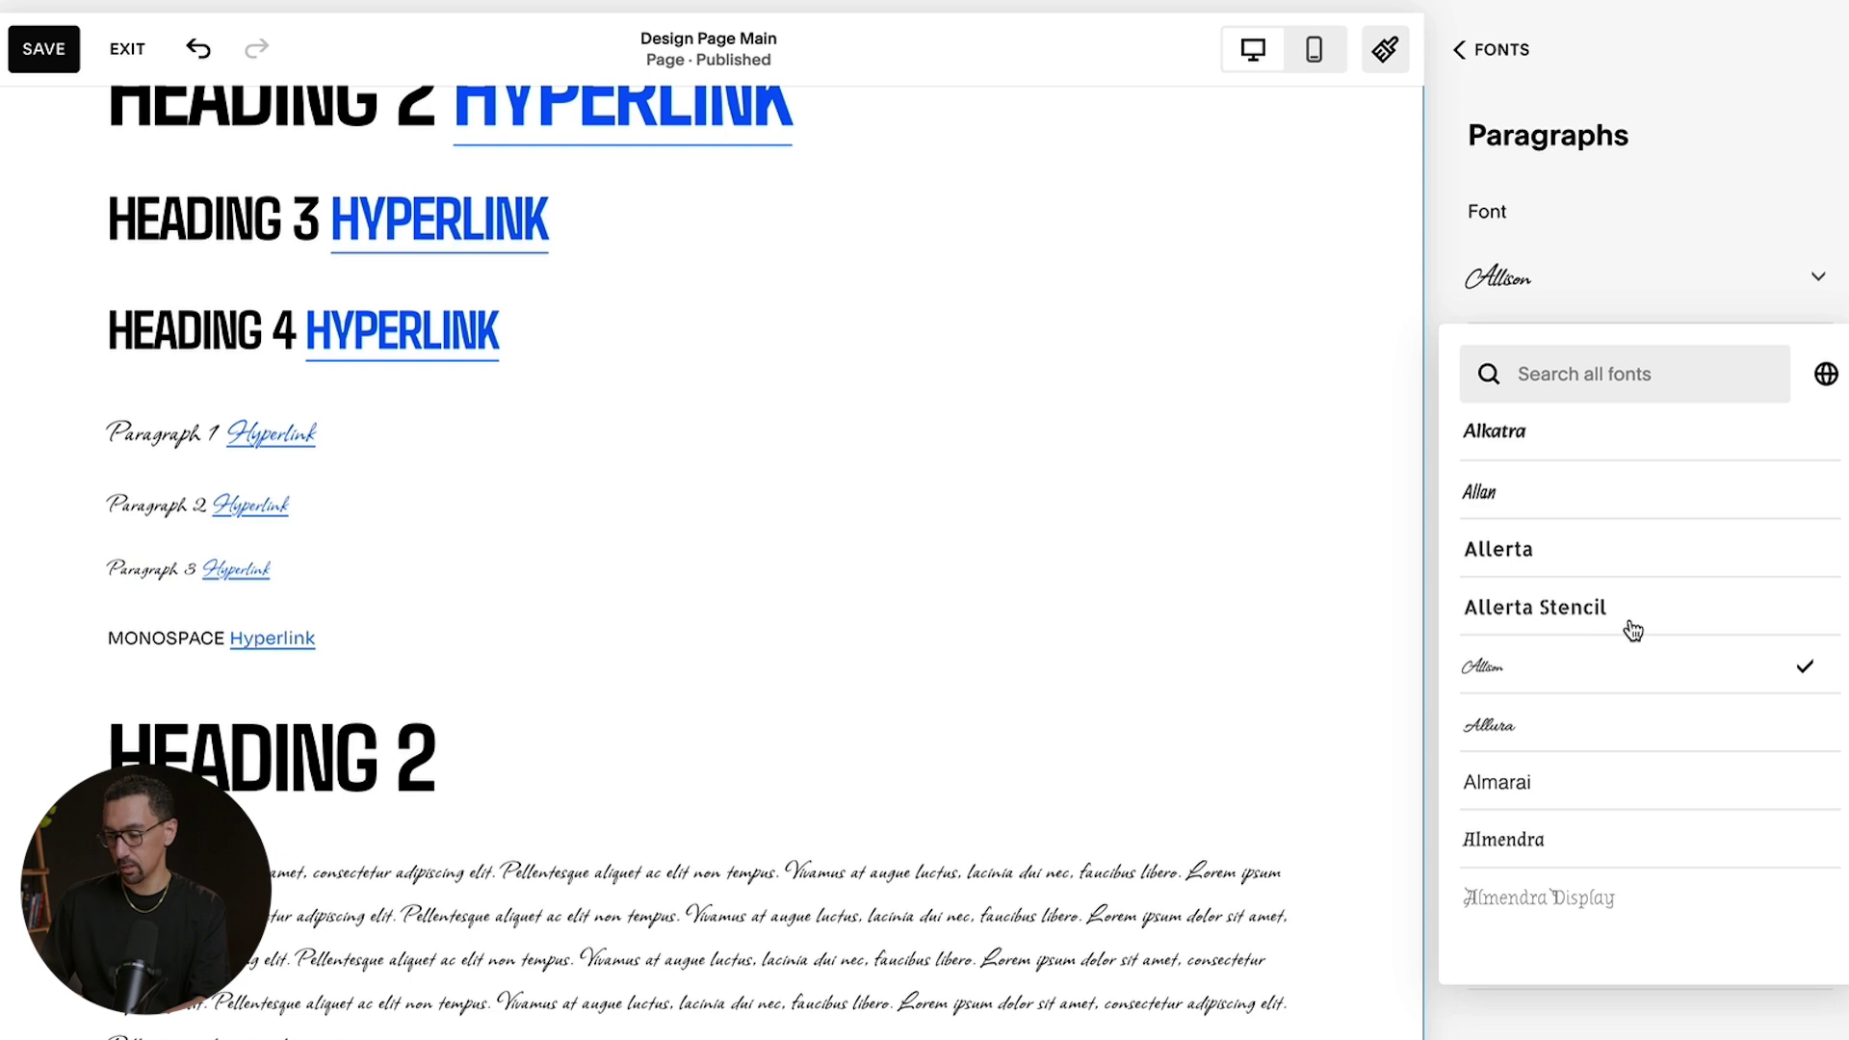
scroll(1628, 626, "down", 10)
left_click(1633, 628)
scroll(1632, 630, "down", 5)
left_click(1630, 621)
scroll(1629, 618, "down", 5)
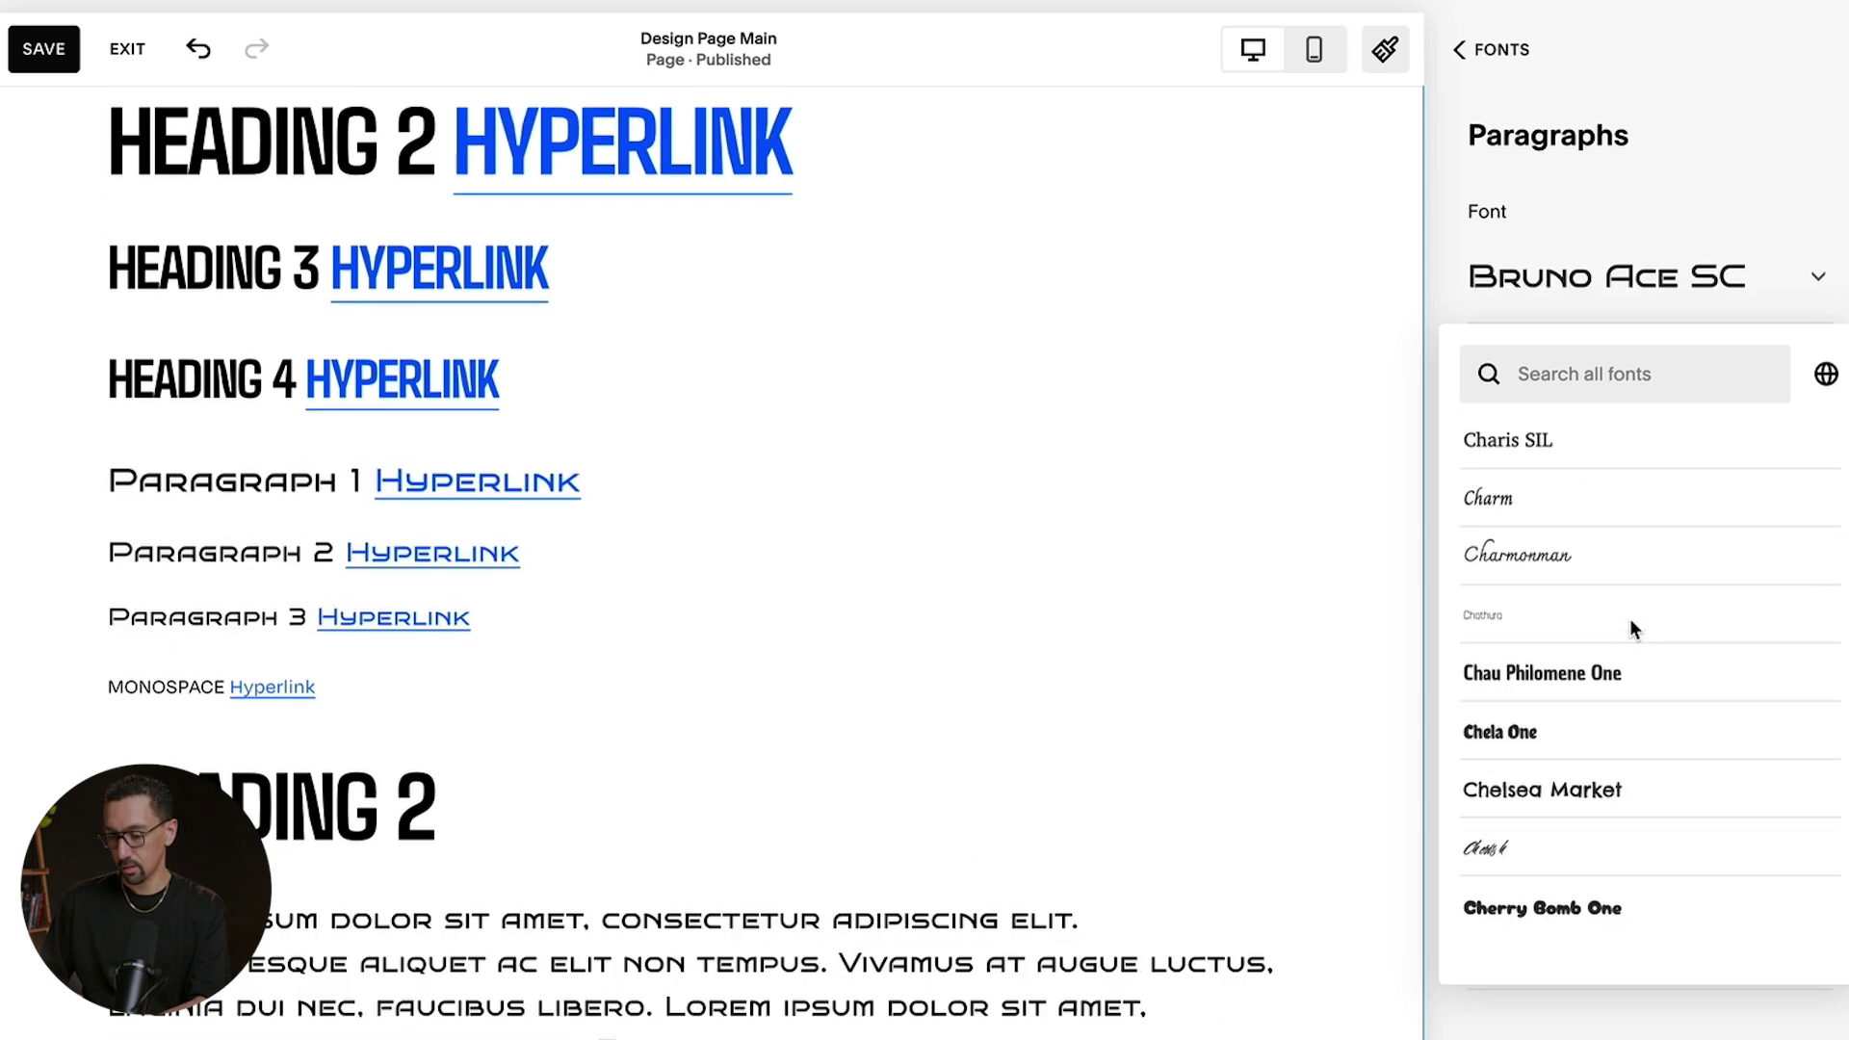
left_click(1618, 601)
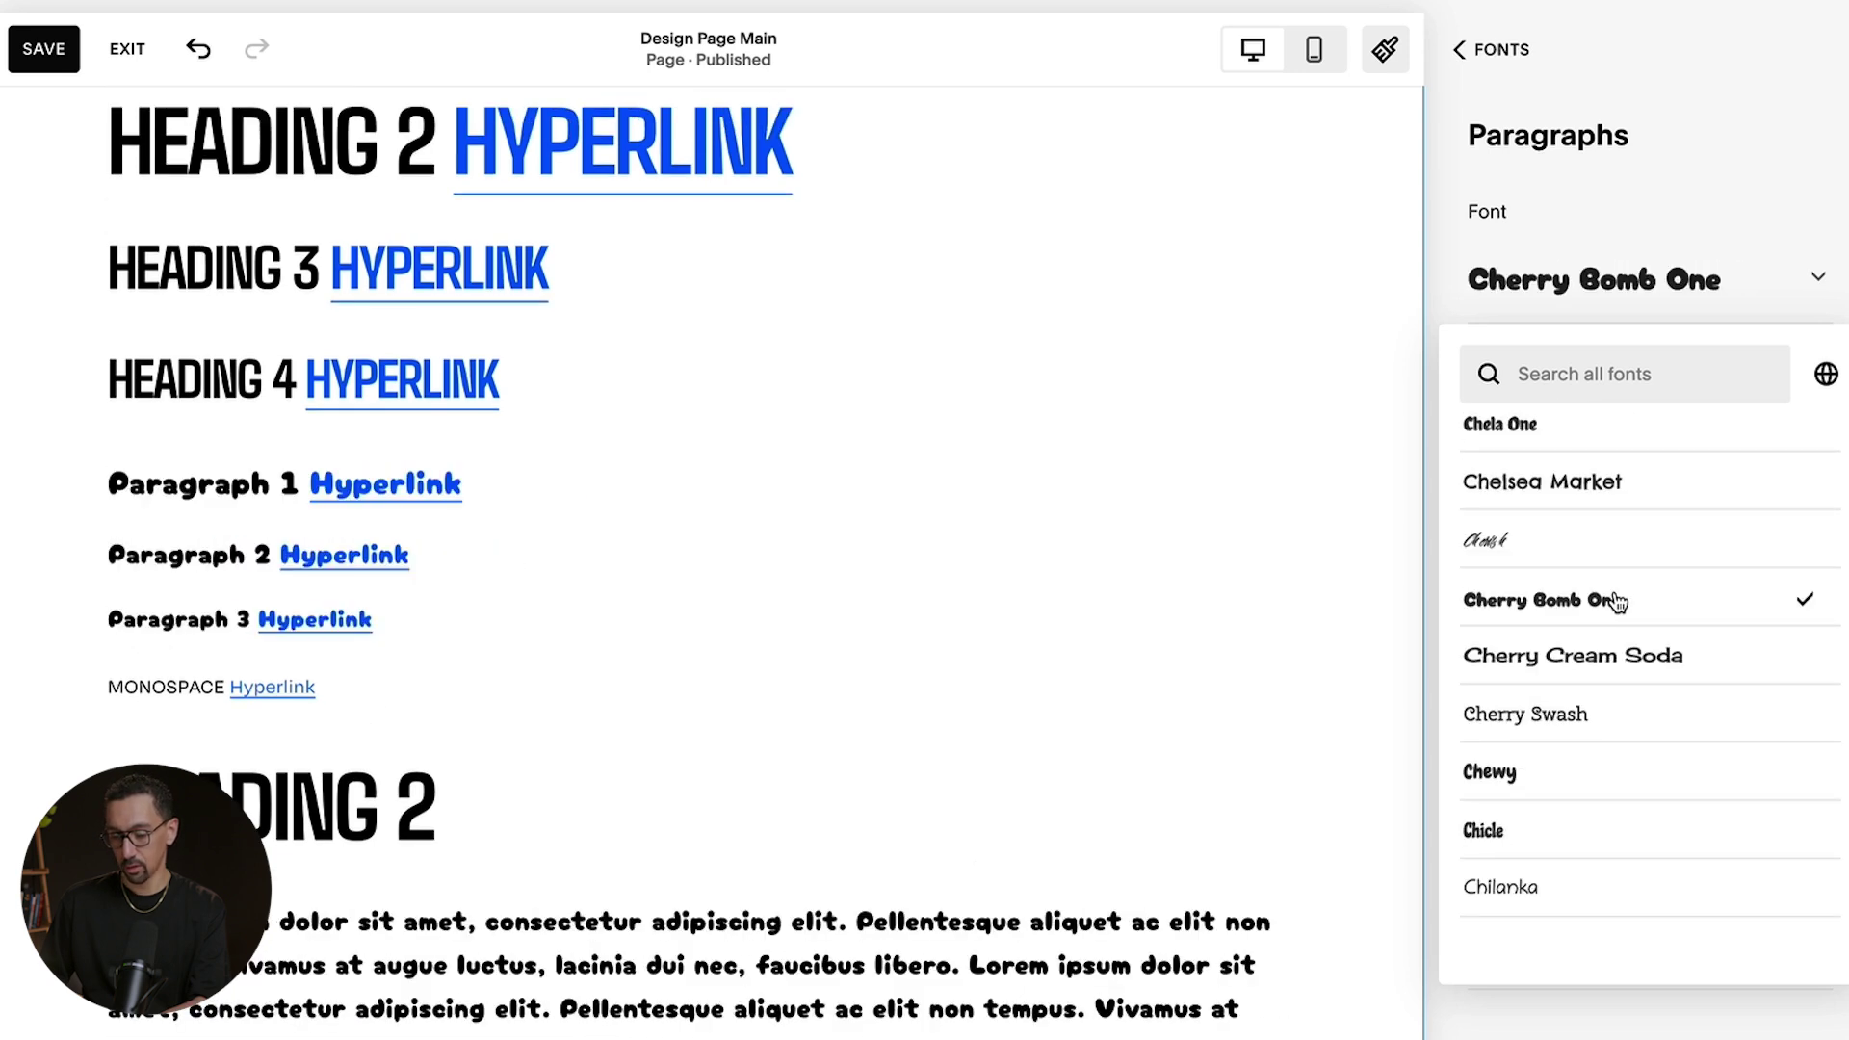
scroll(1618, 601, "down", 5)
left_click(1615, 590)
left_click(1601, 549)
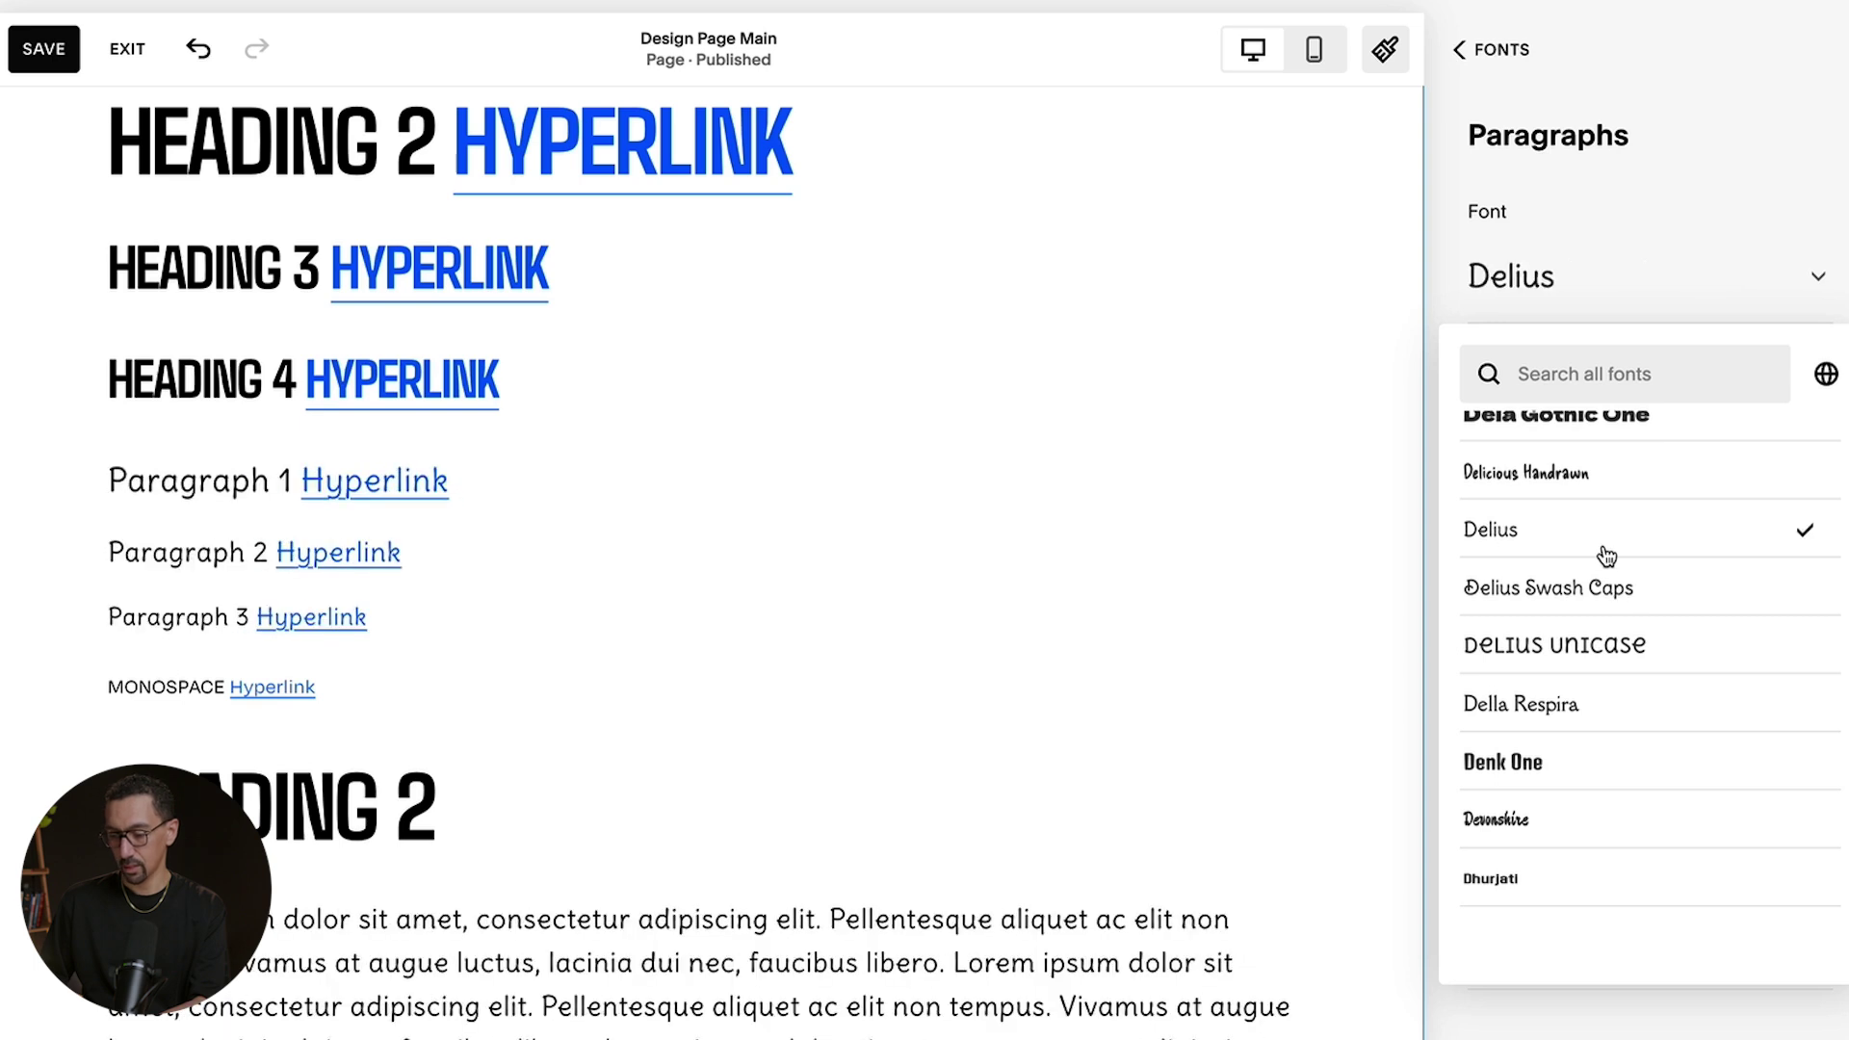
scroll(1607, 555, "down", 5)
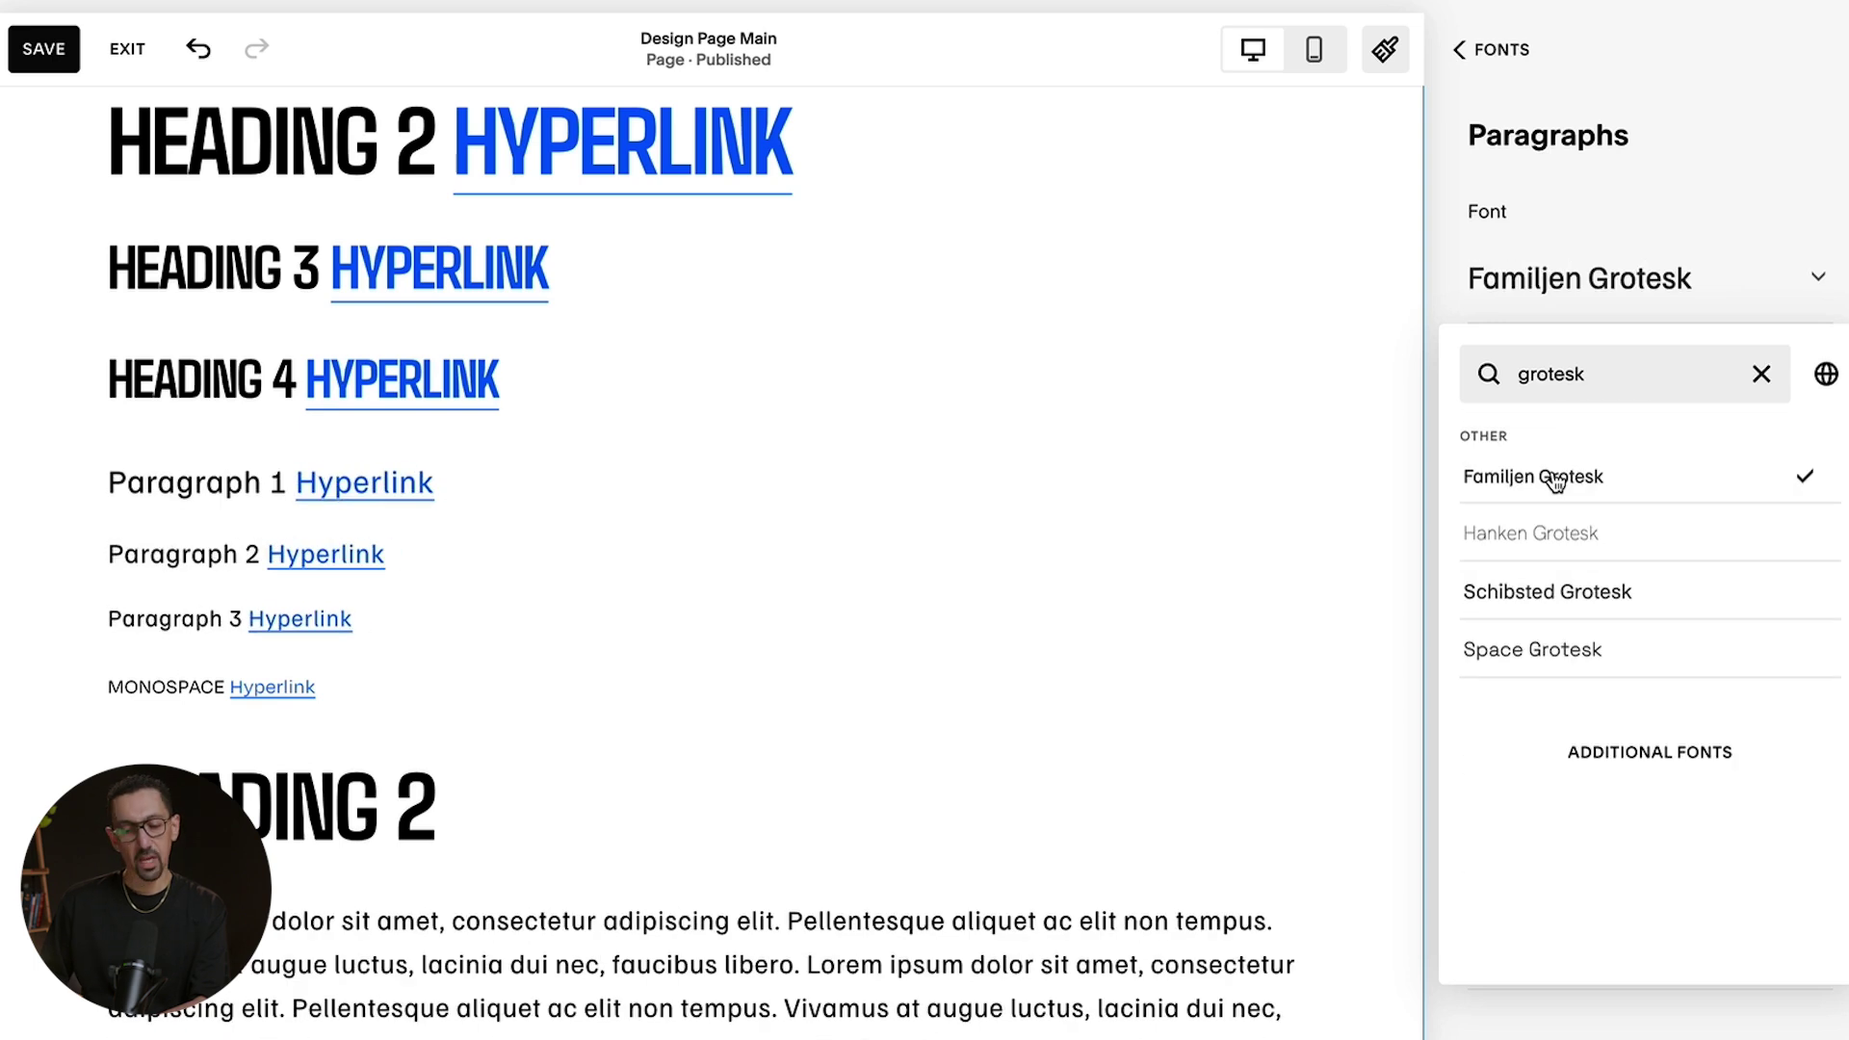
left_click(1667, 137)
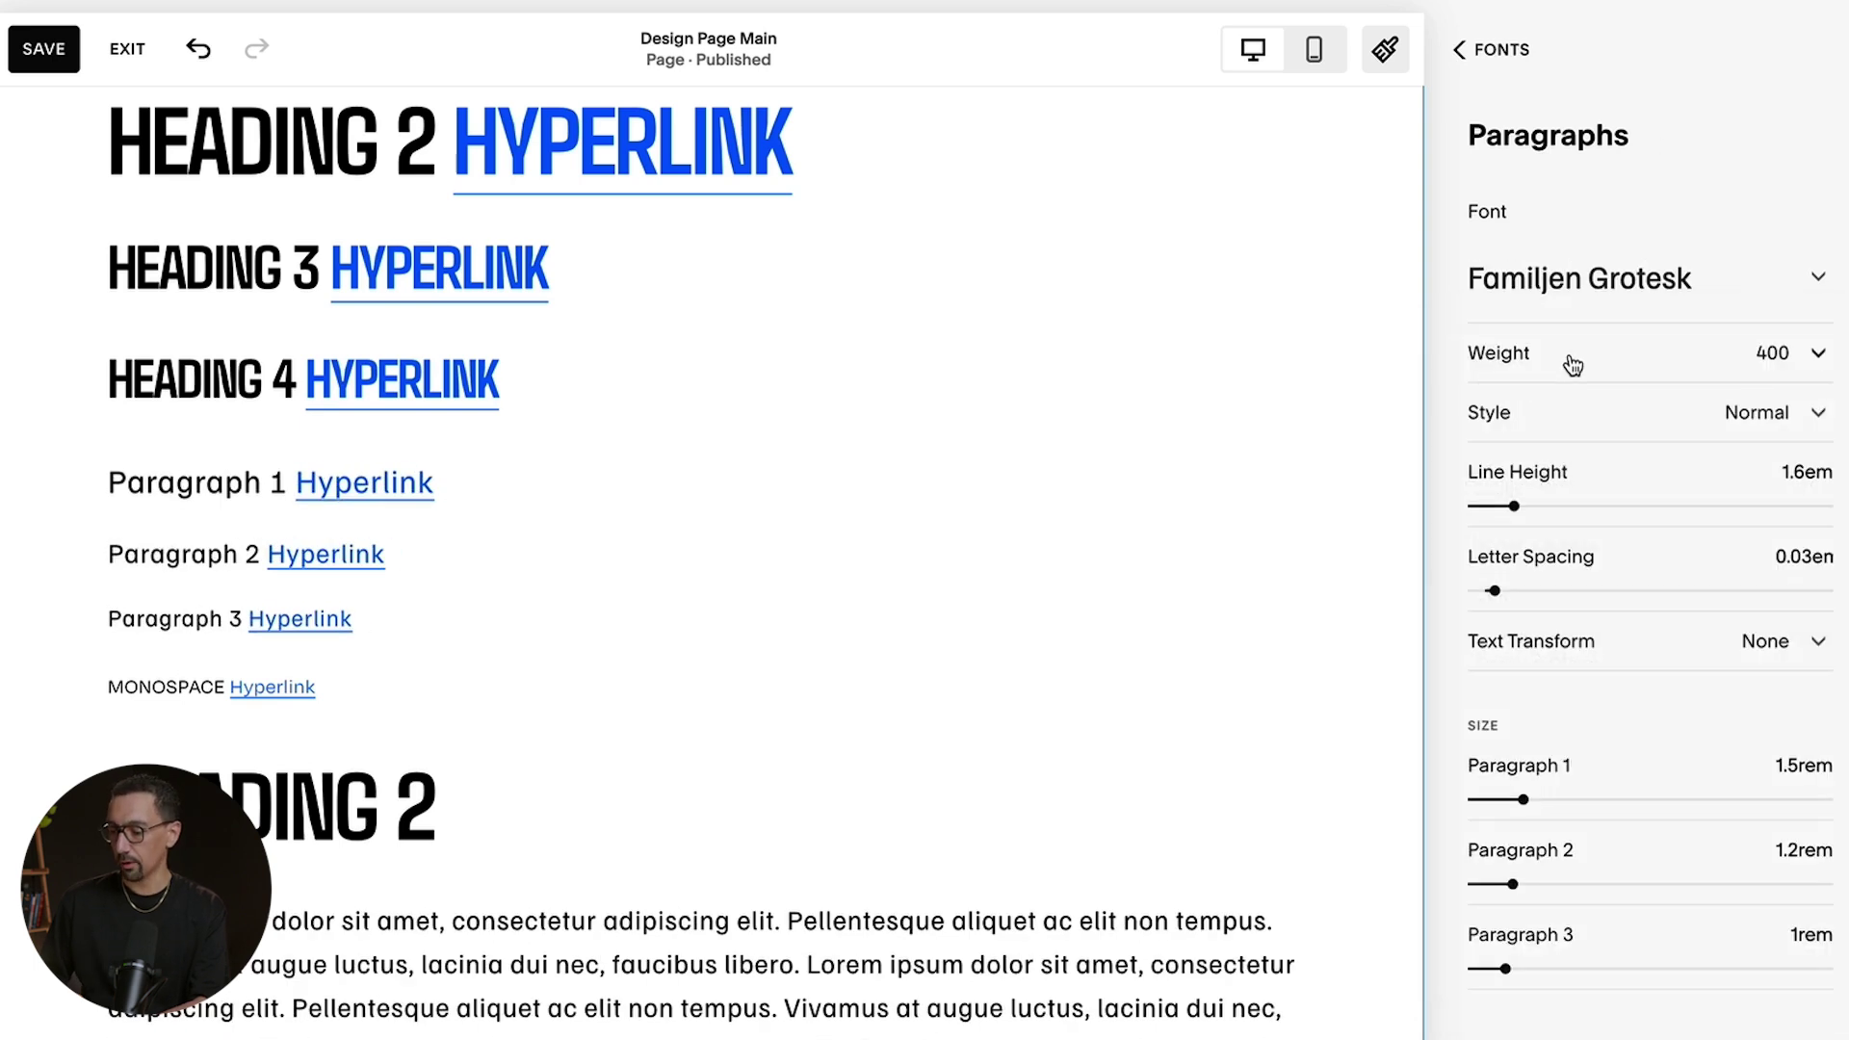
- Set the paragraph font weight to 400 after briefly trying 500
left_click(1743, 352)
left_click(1680, 399)
left_click(1647, 359)
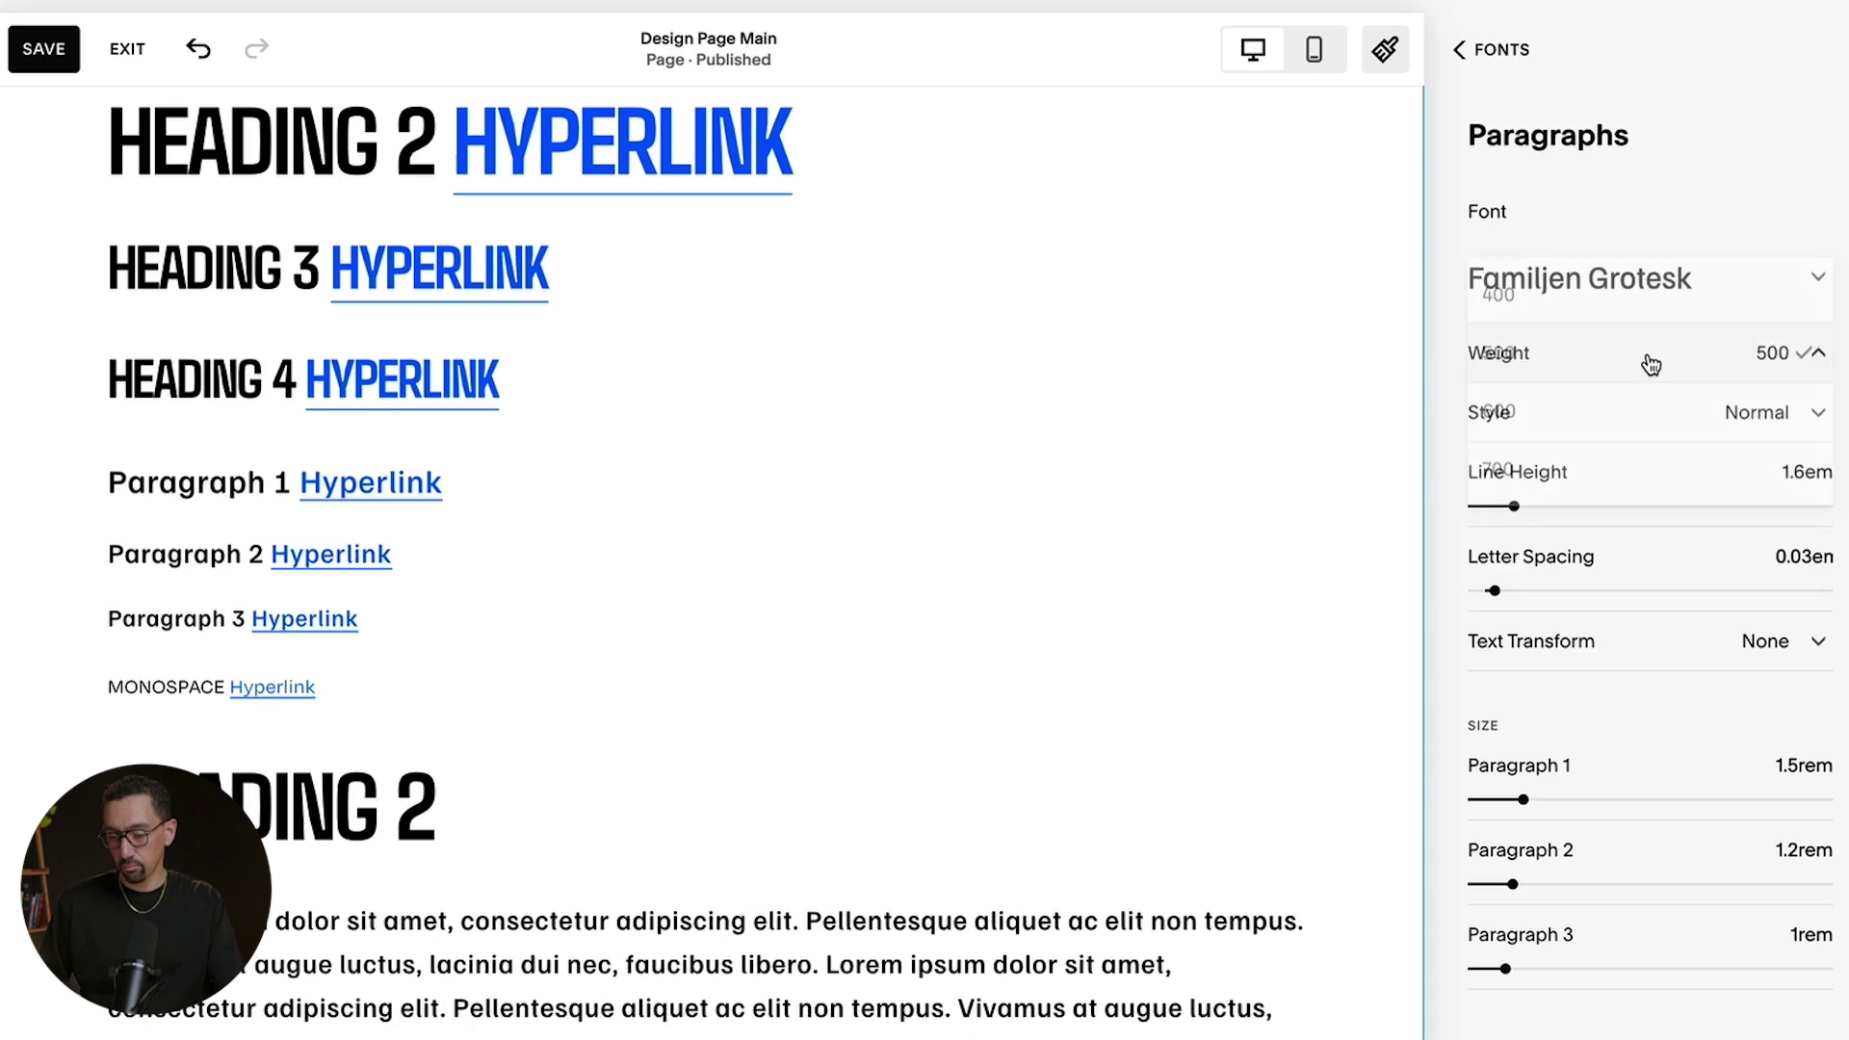
left_click(1614, 311)
scroll(1637, 443, "down", 1)
scroll(1637, 443, "down", 1)
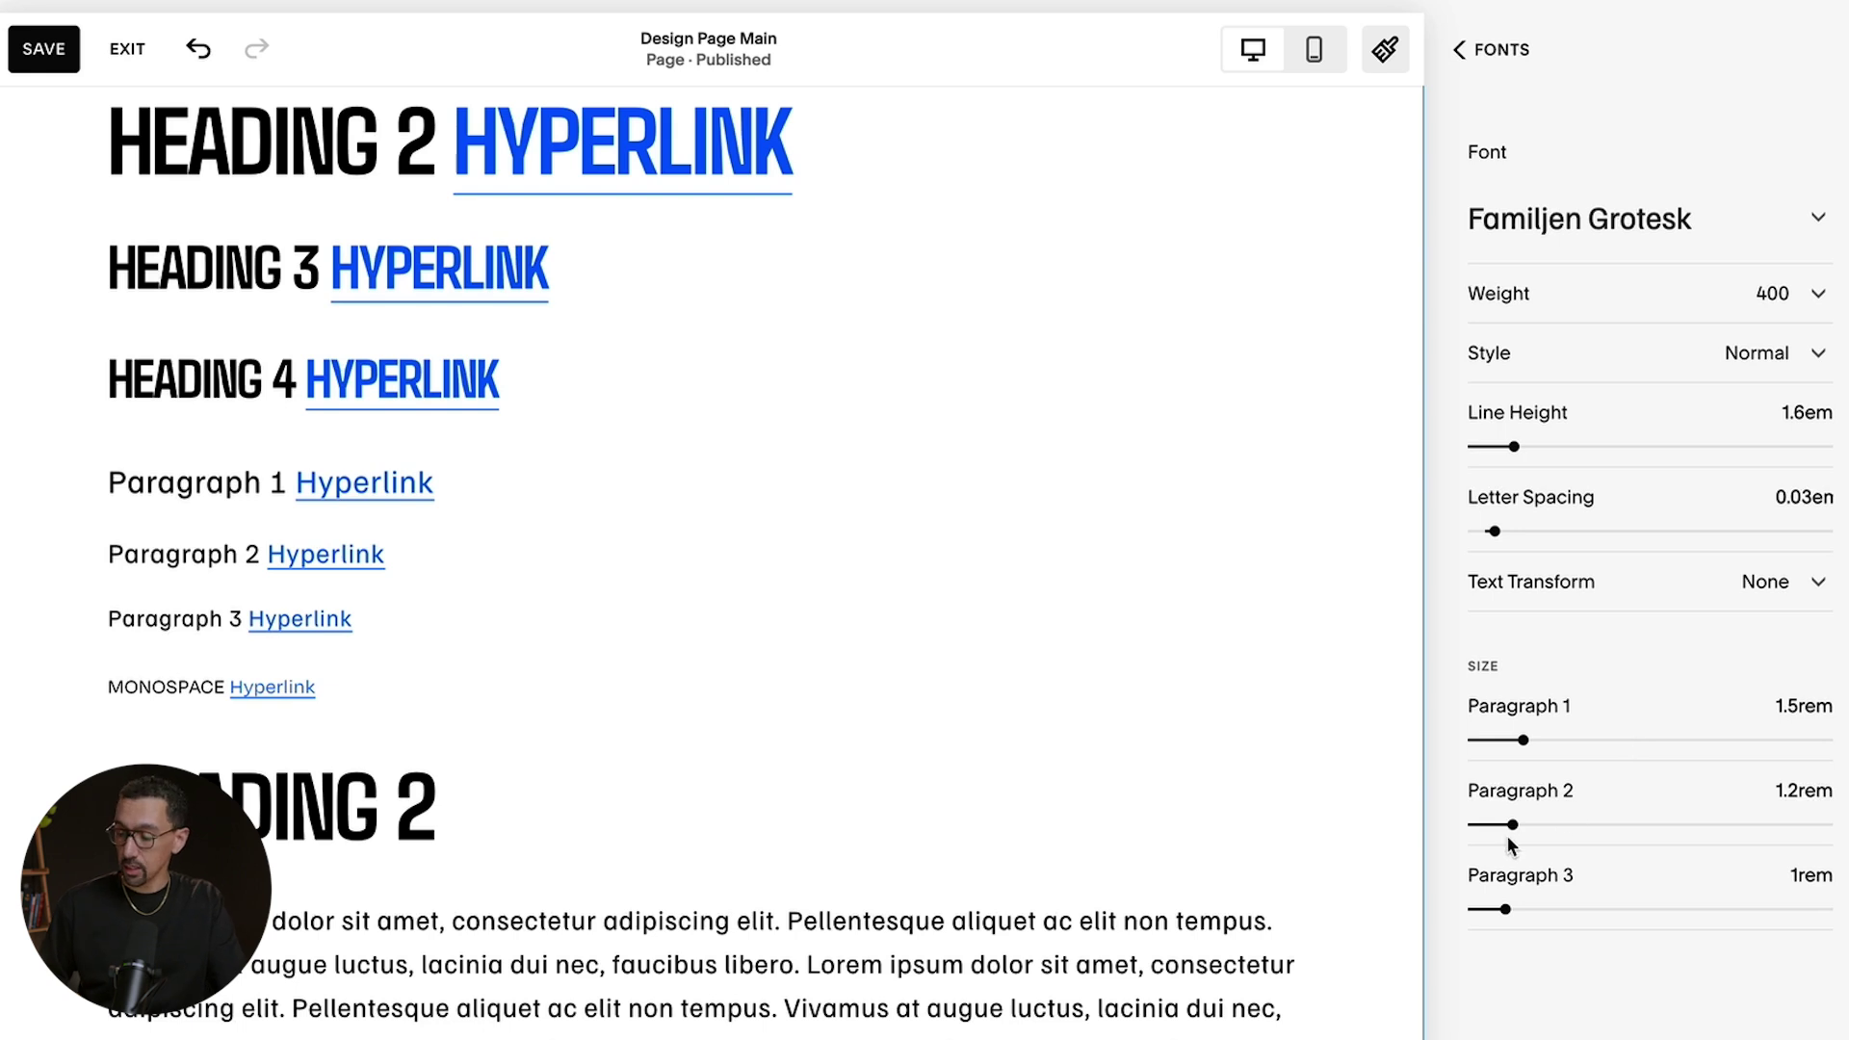
- Change the Paragraph 2 size from 1.2rem to 1rem
left_click(1801, 795)
key("BackSpace")
key("BackSpace")
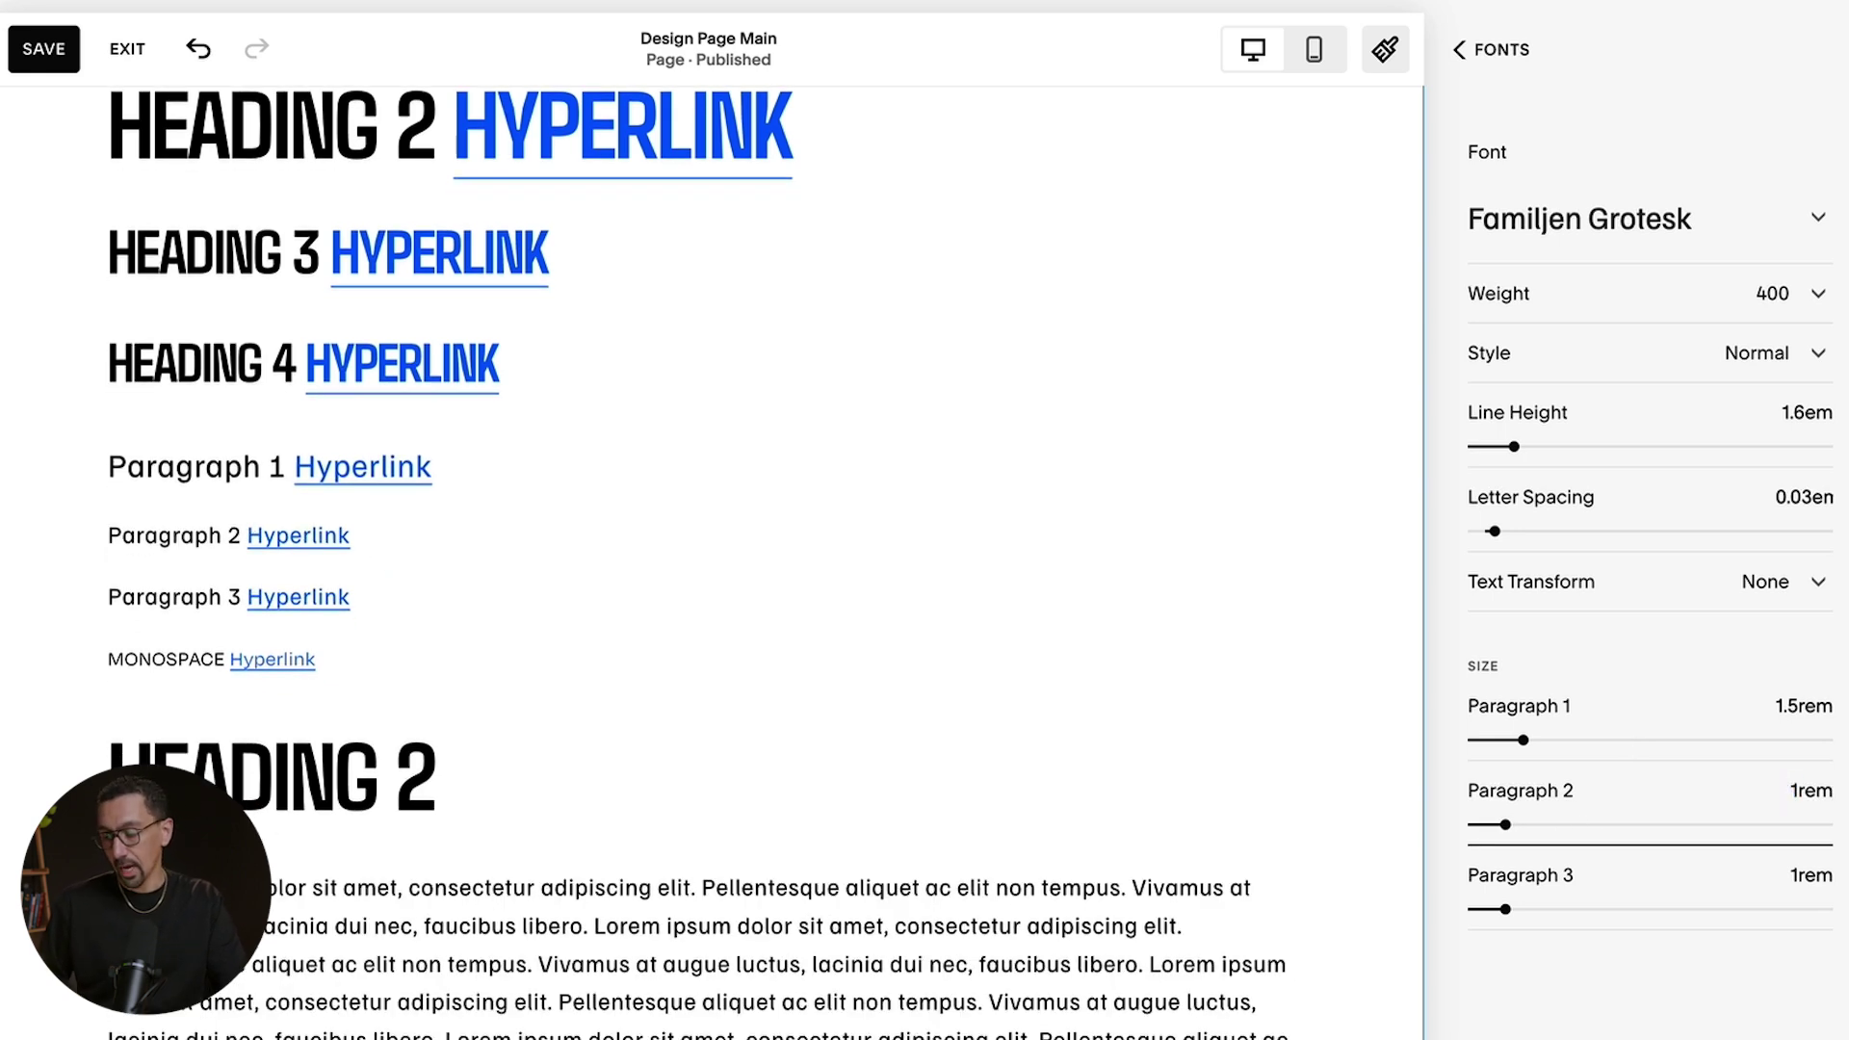
left_click(1466, 49)
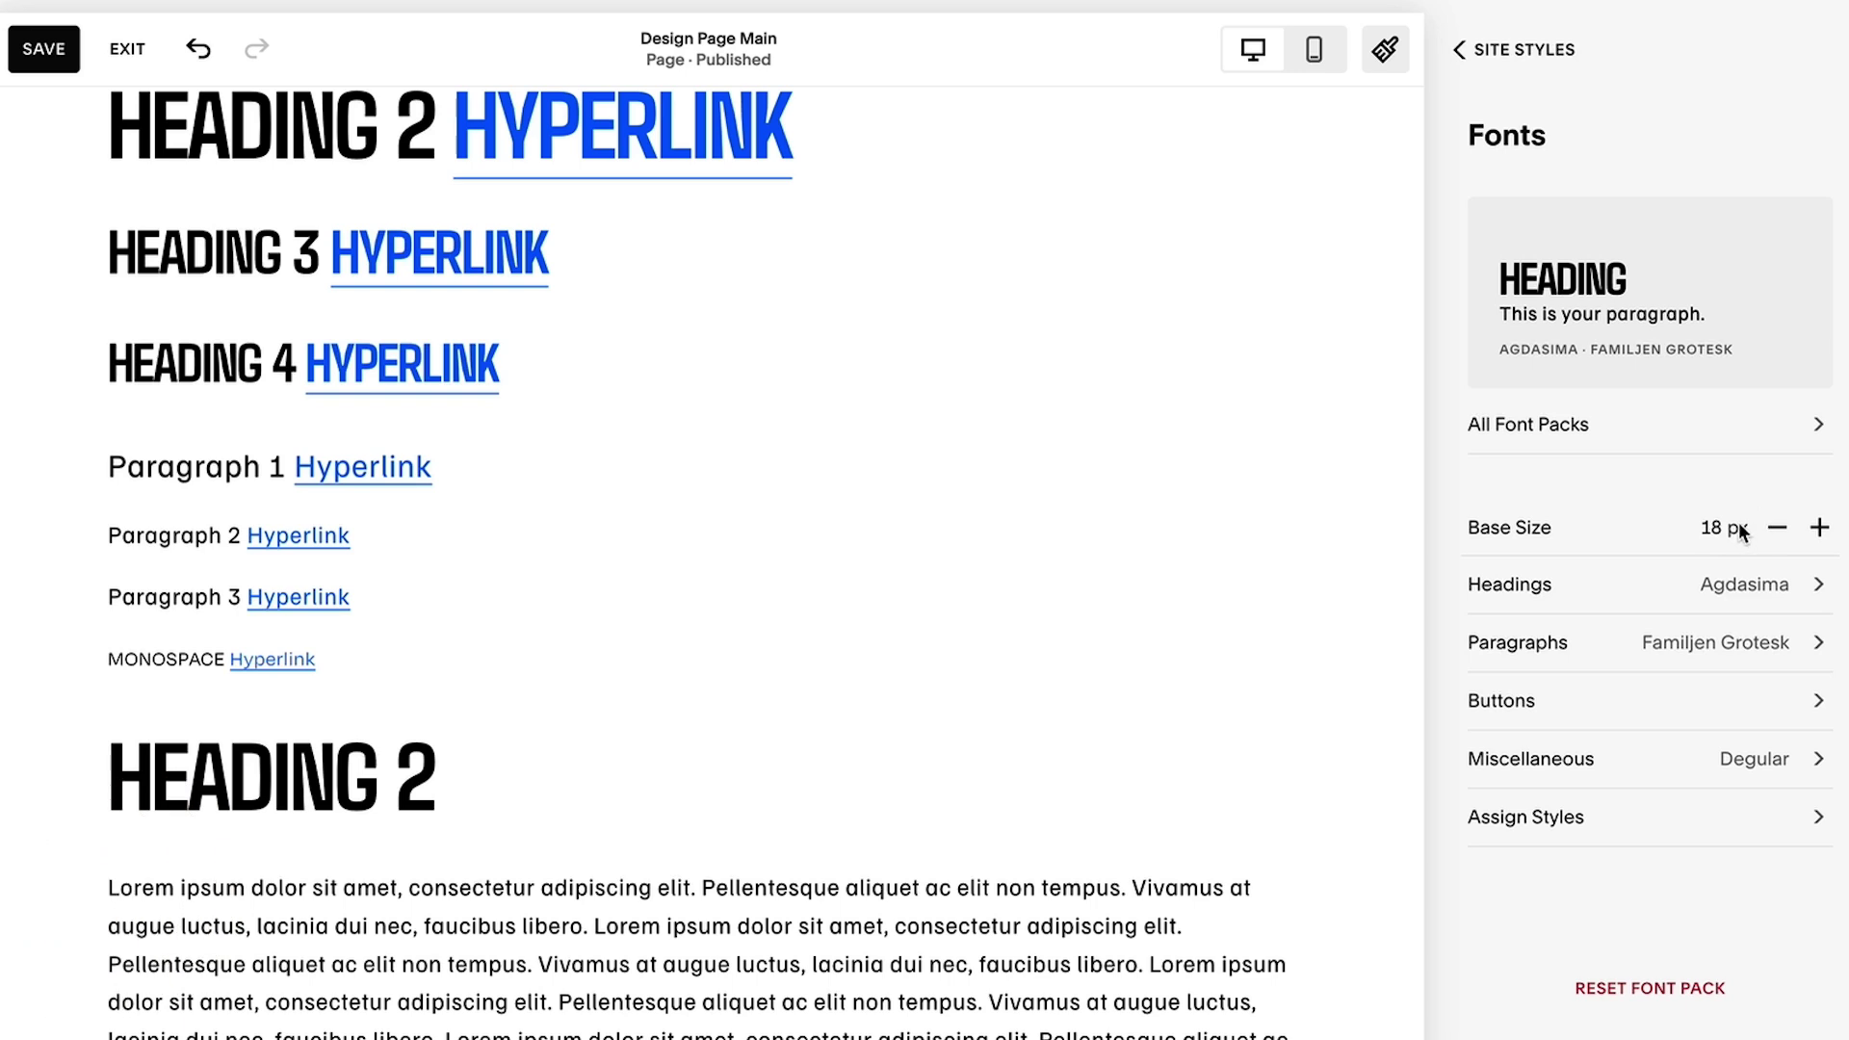
- Test the Base Size up to 22 px, then return it to 18 px
left_click(1821, 528)
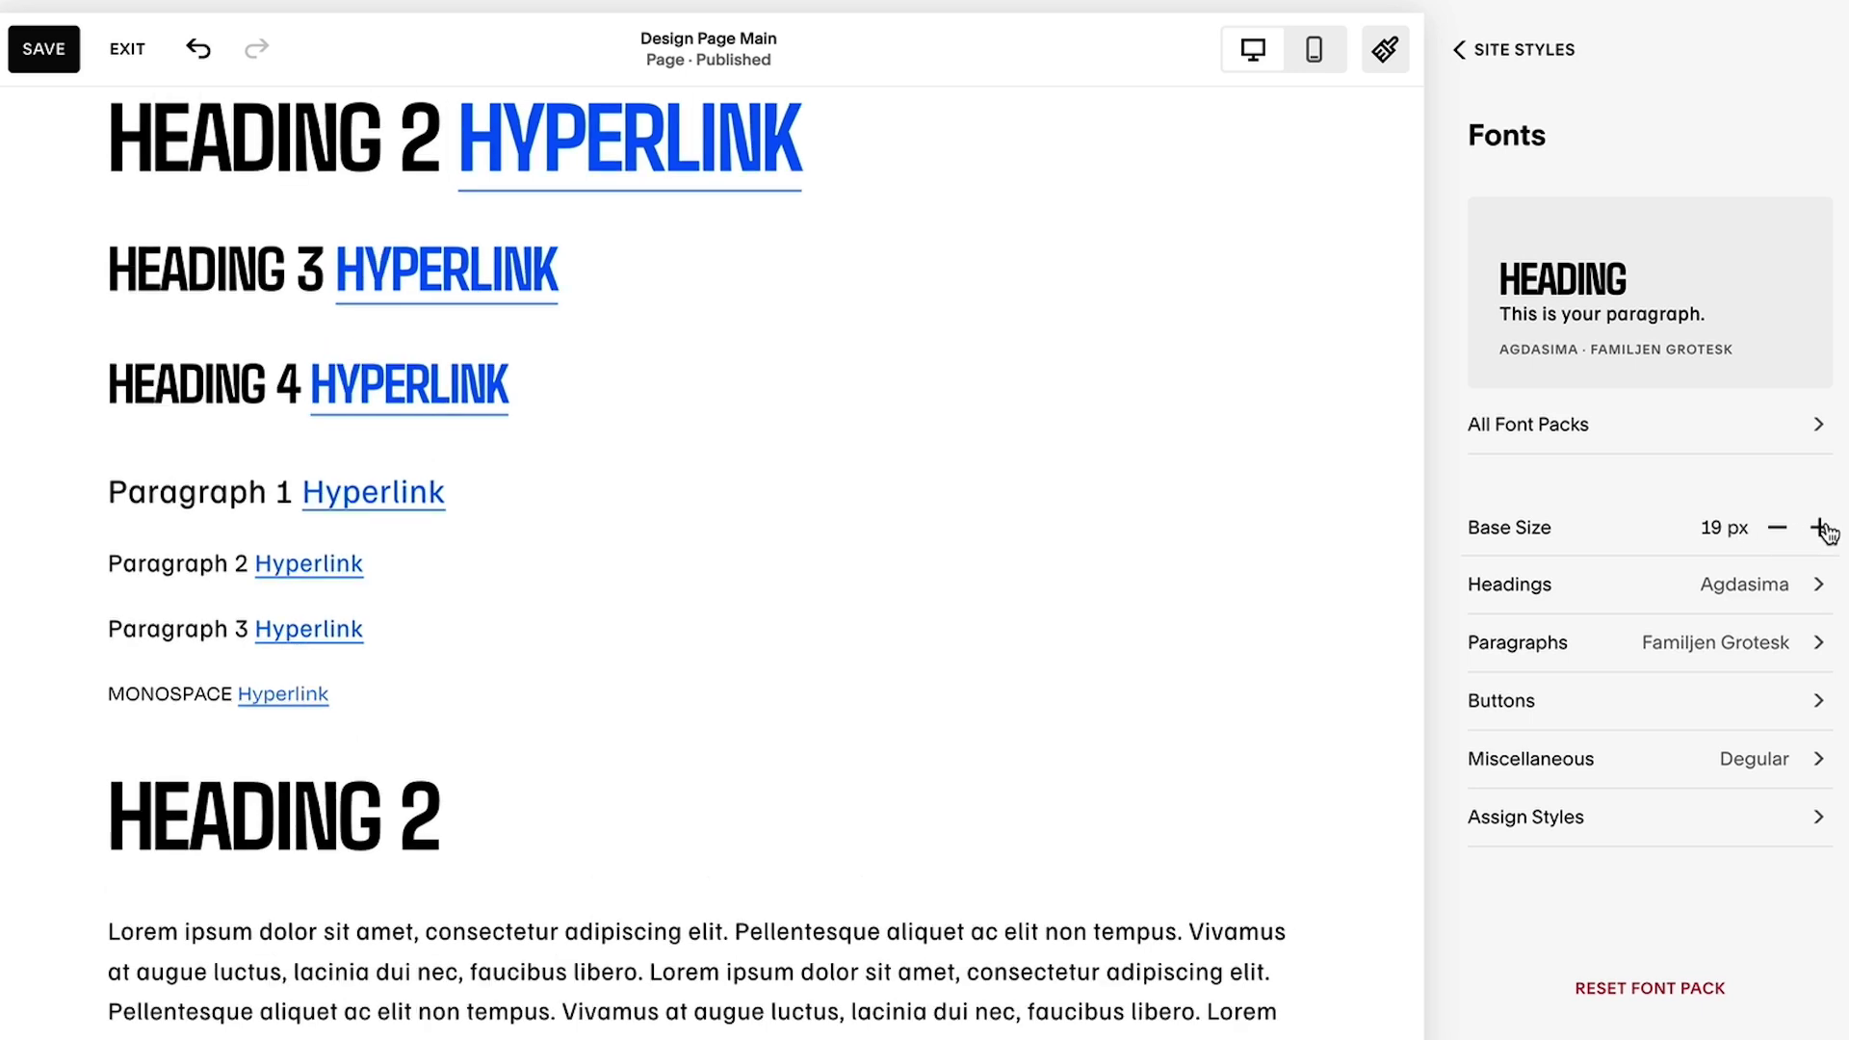
left_click(1821, 528)
left_click(1821, 528)
left_click(1821, 527)
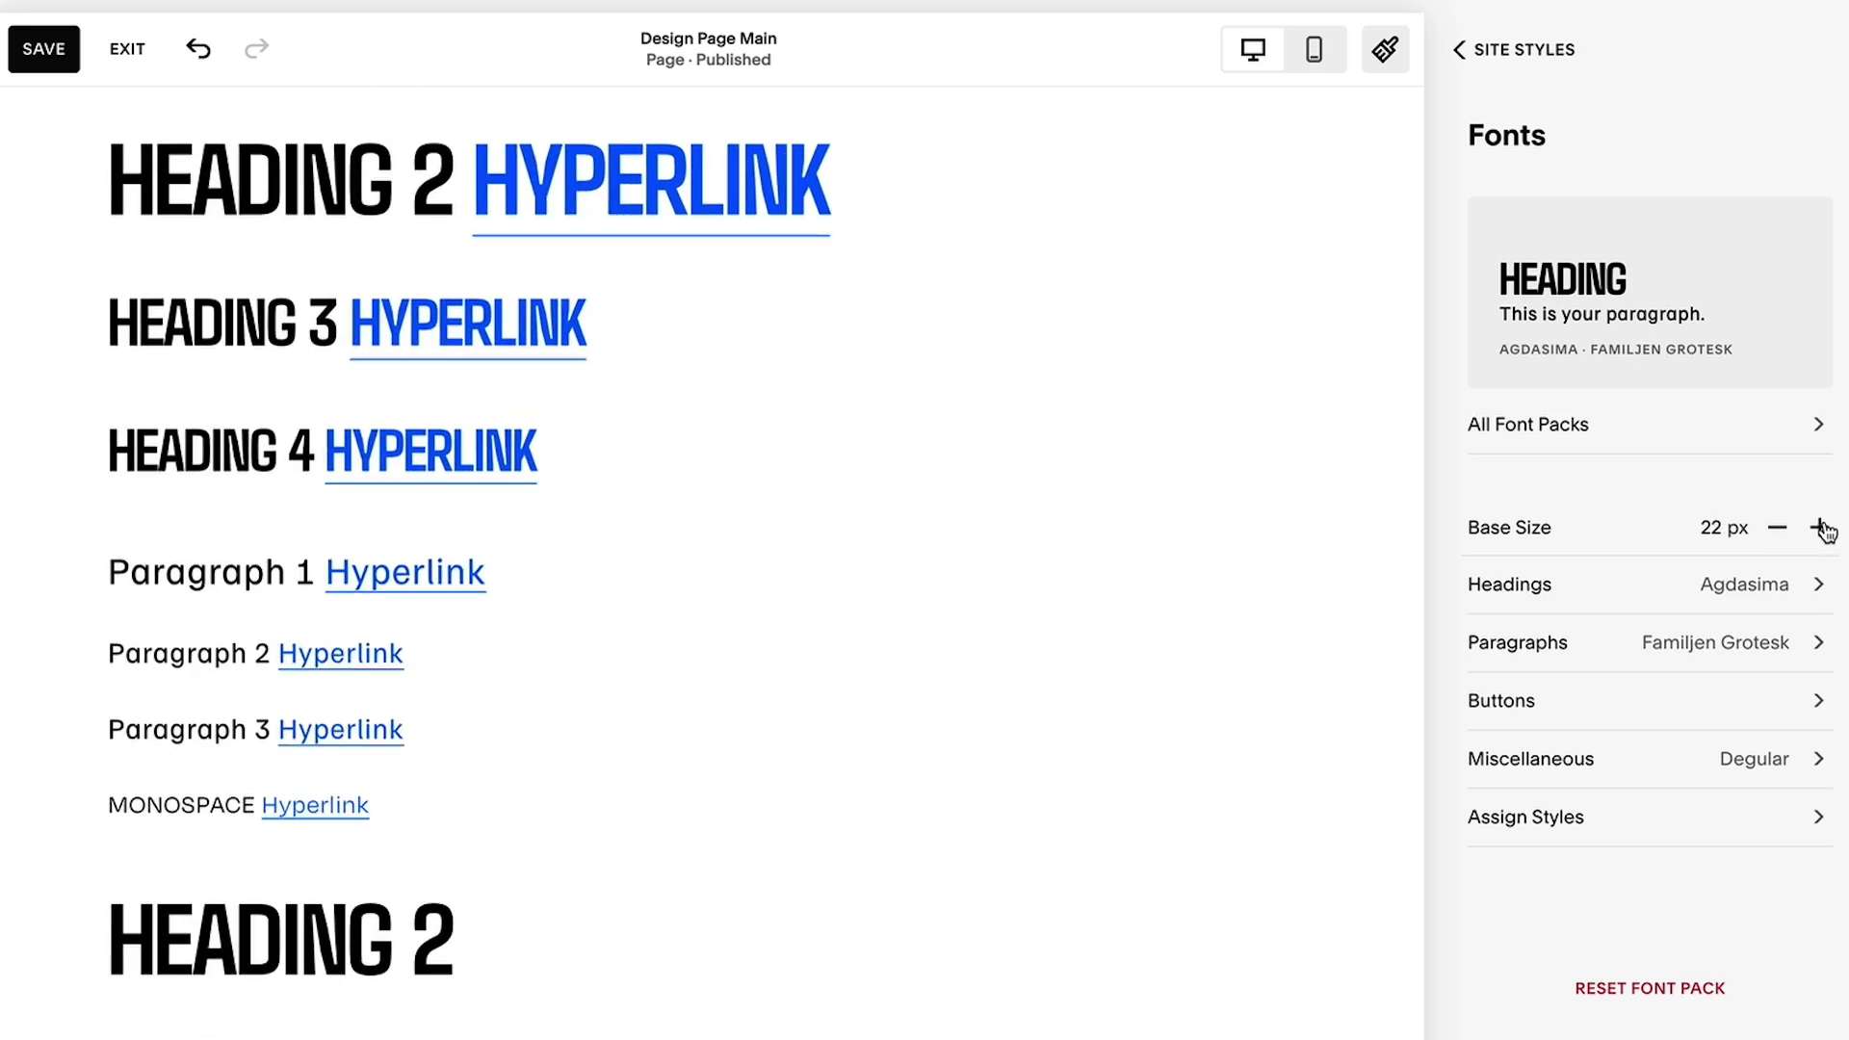
left_click(1781, 539)
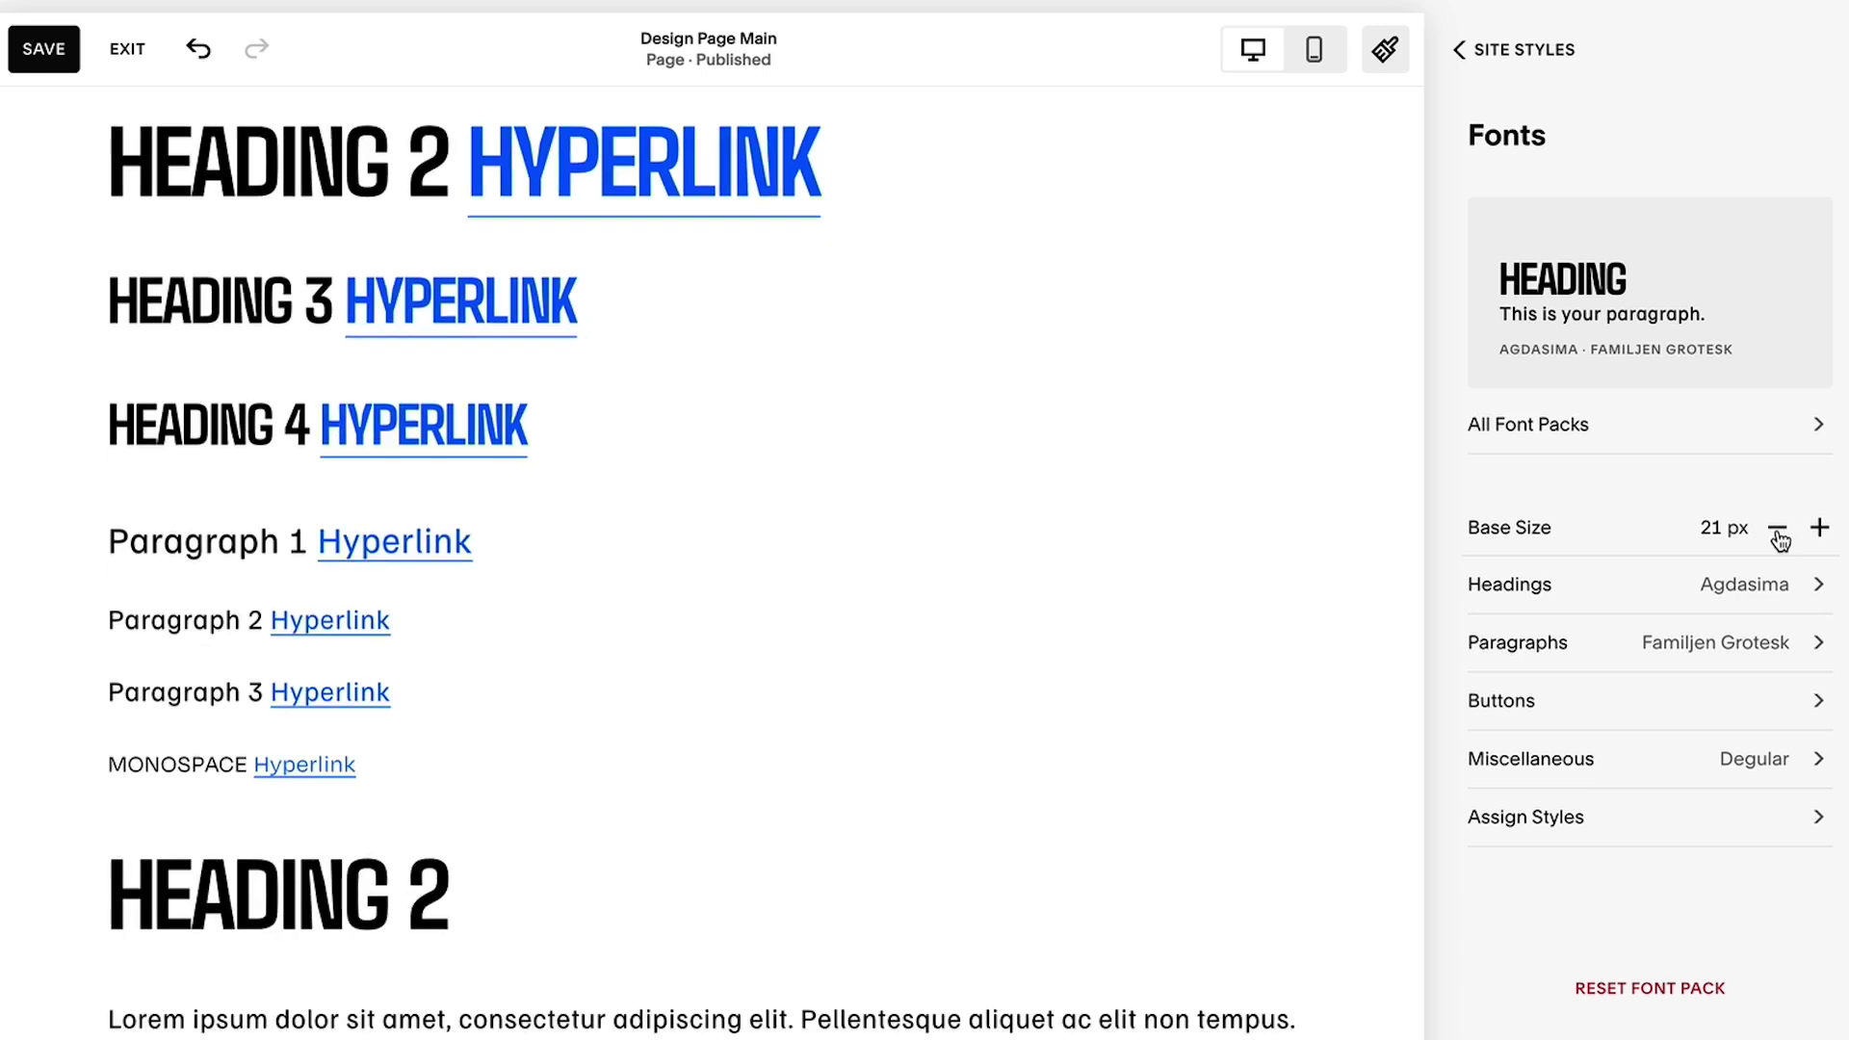
left_click(1781, 539)
left_click(1781, 540)
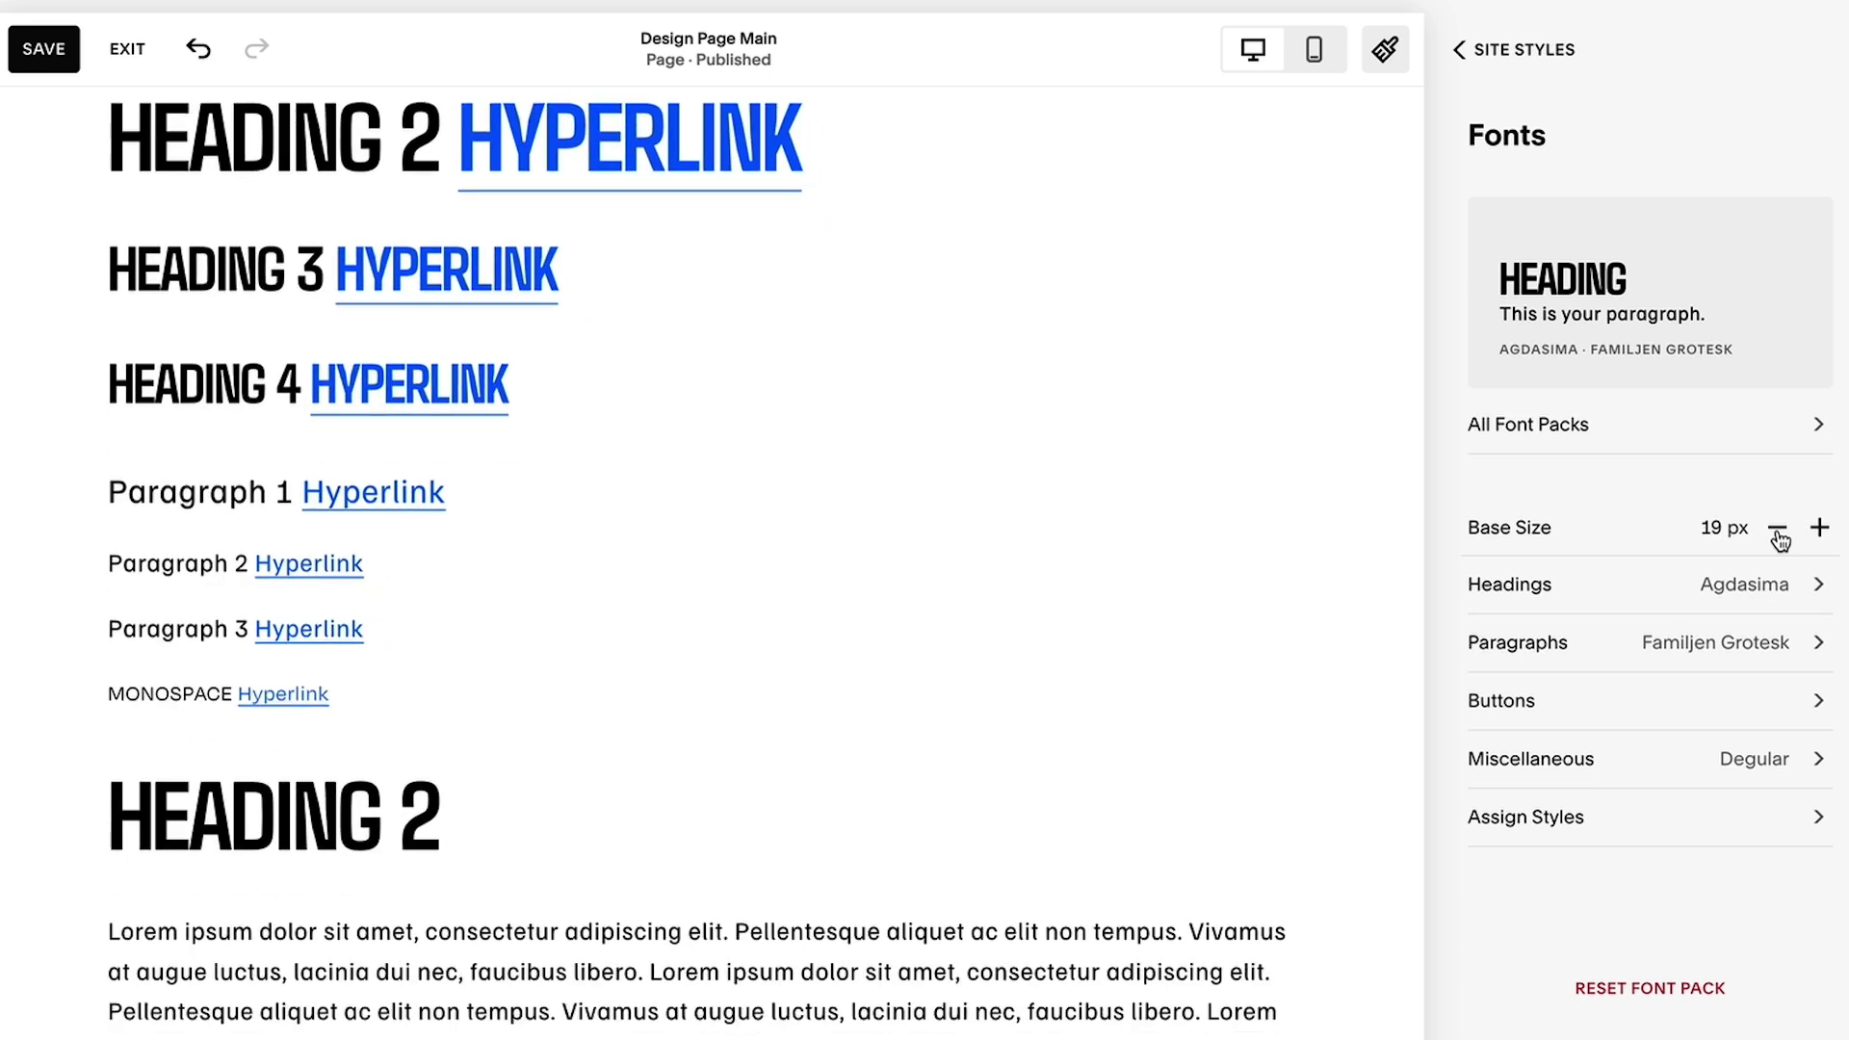
left_click(1781, 539)
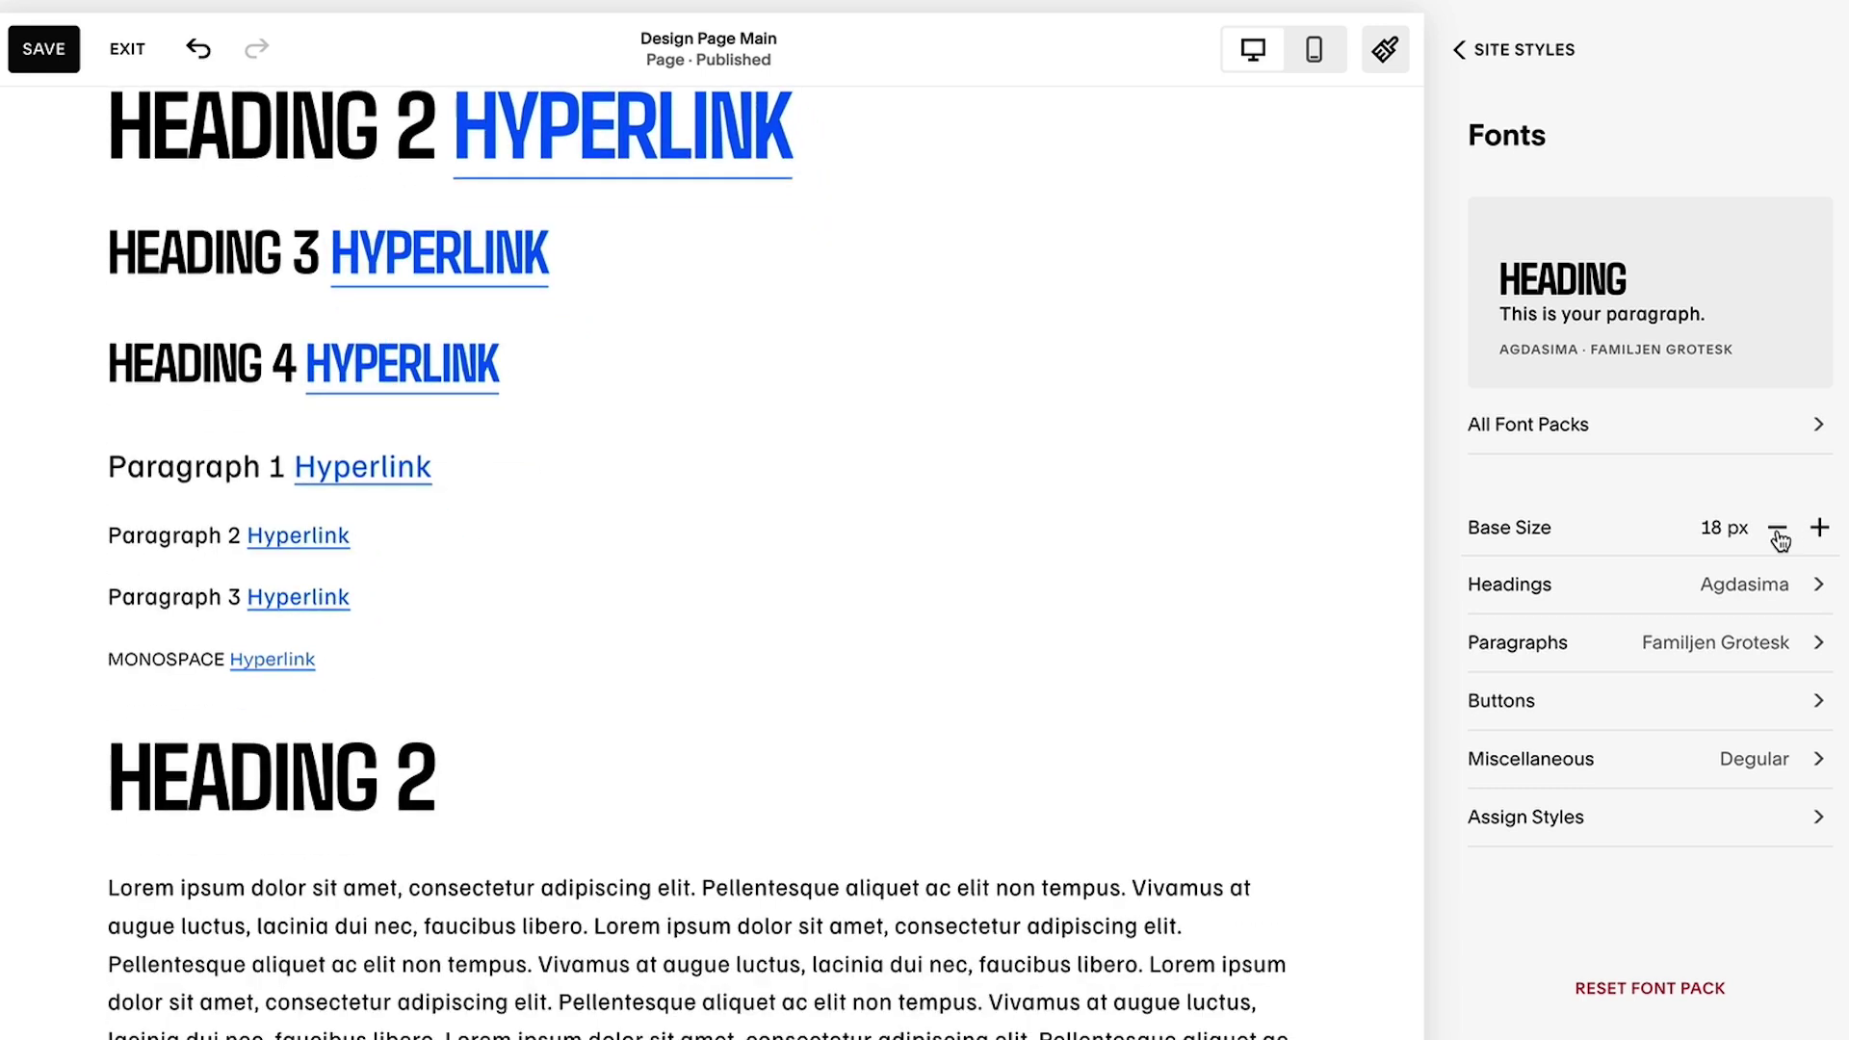
scroll(1512, 680, "down", 1)
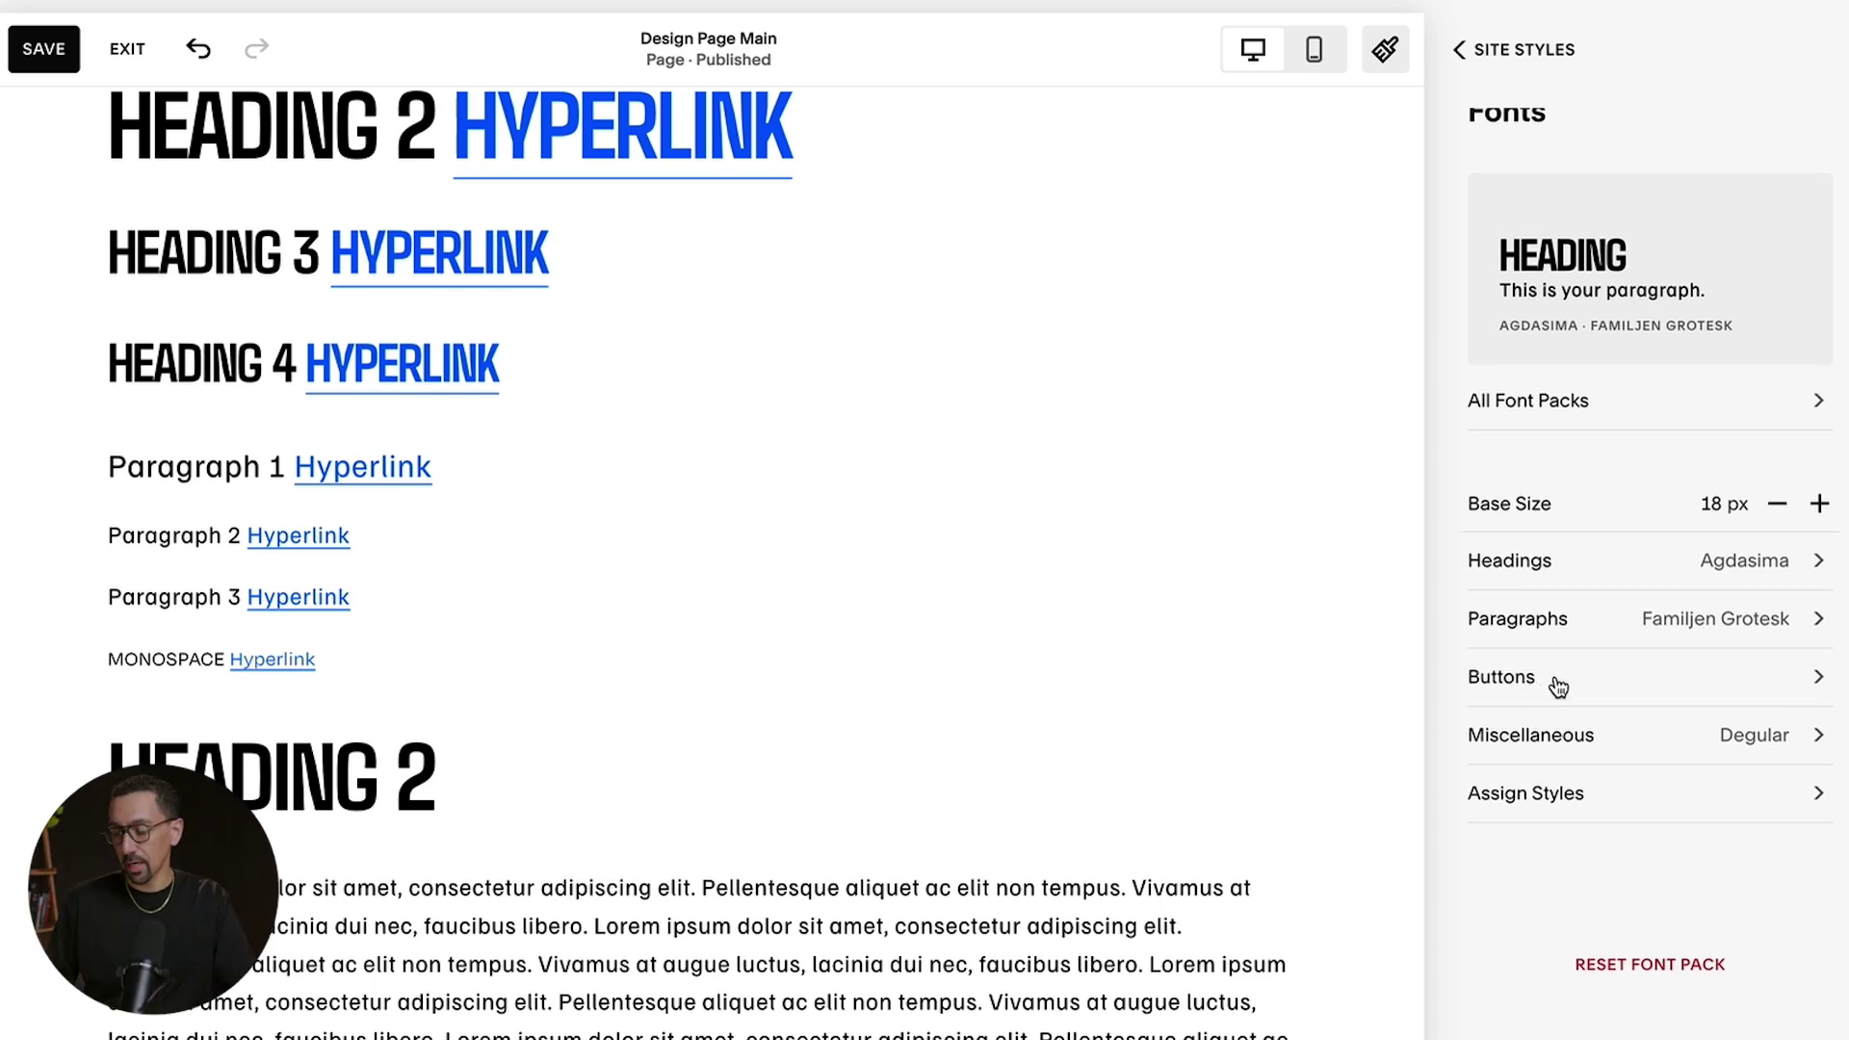
left_click(1550, 796)
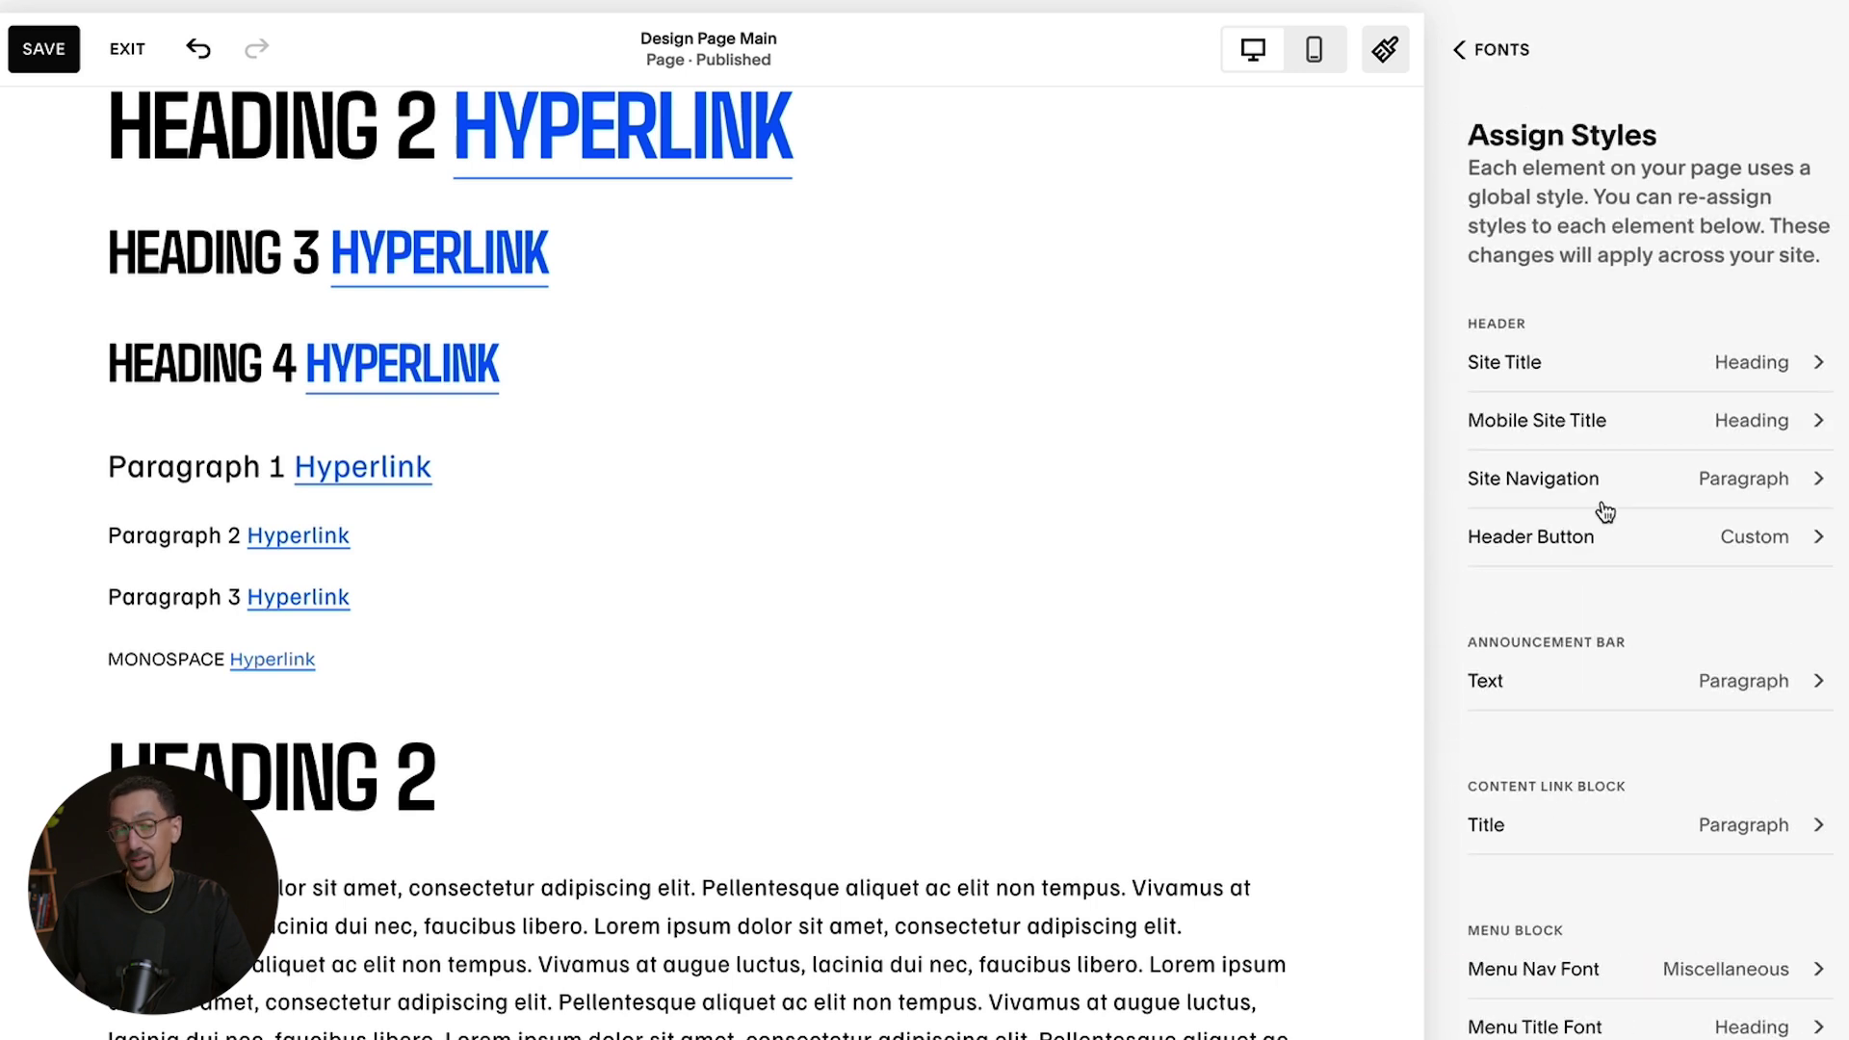
- Give Site Navigation a custom 0.8rem size instead of Paragraph 1
scroll(1158, 503, "up", 10)
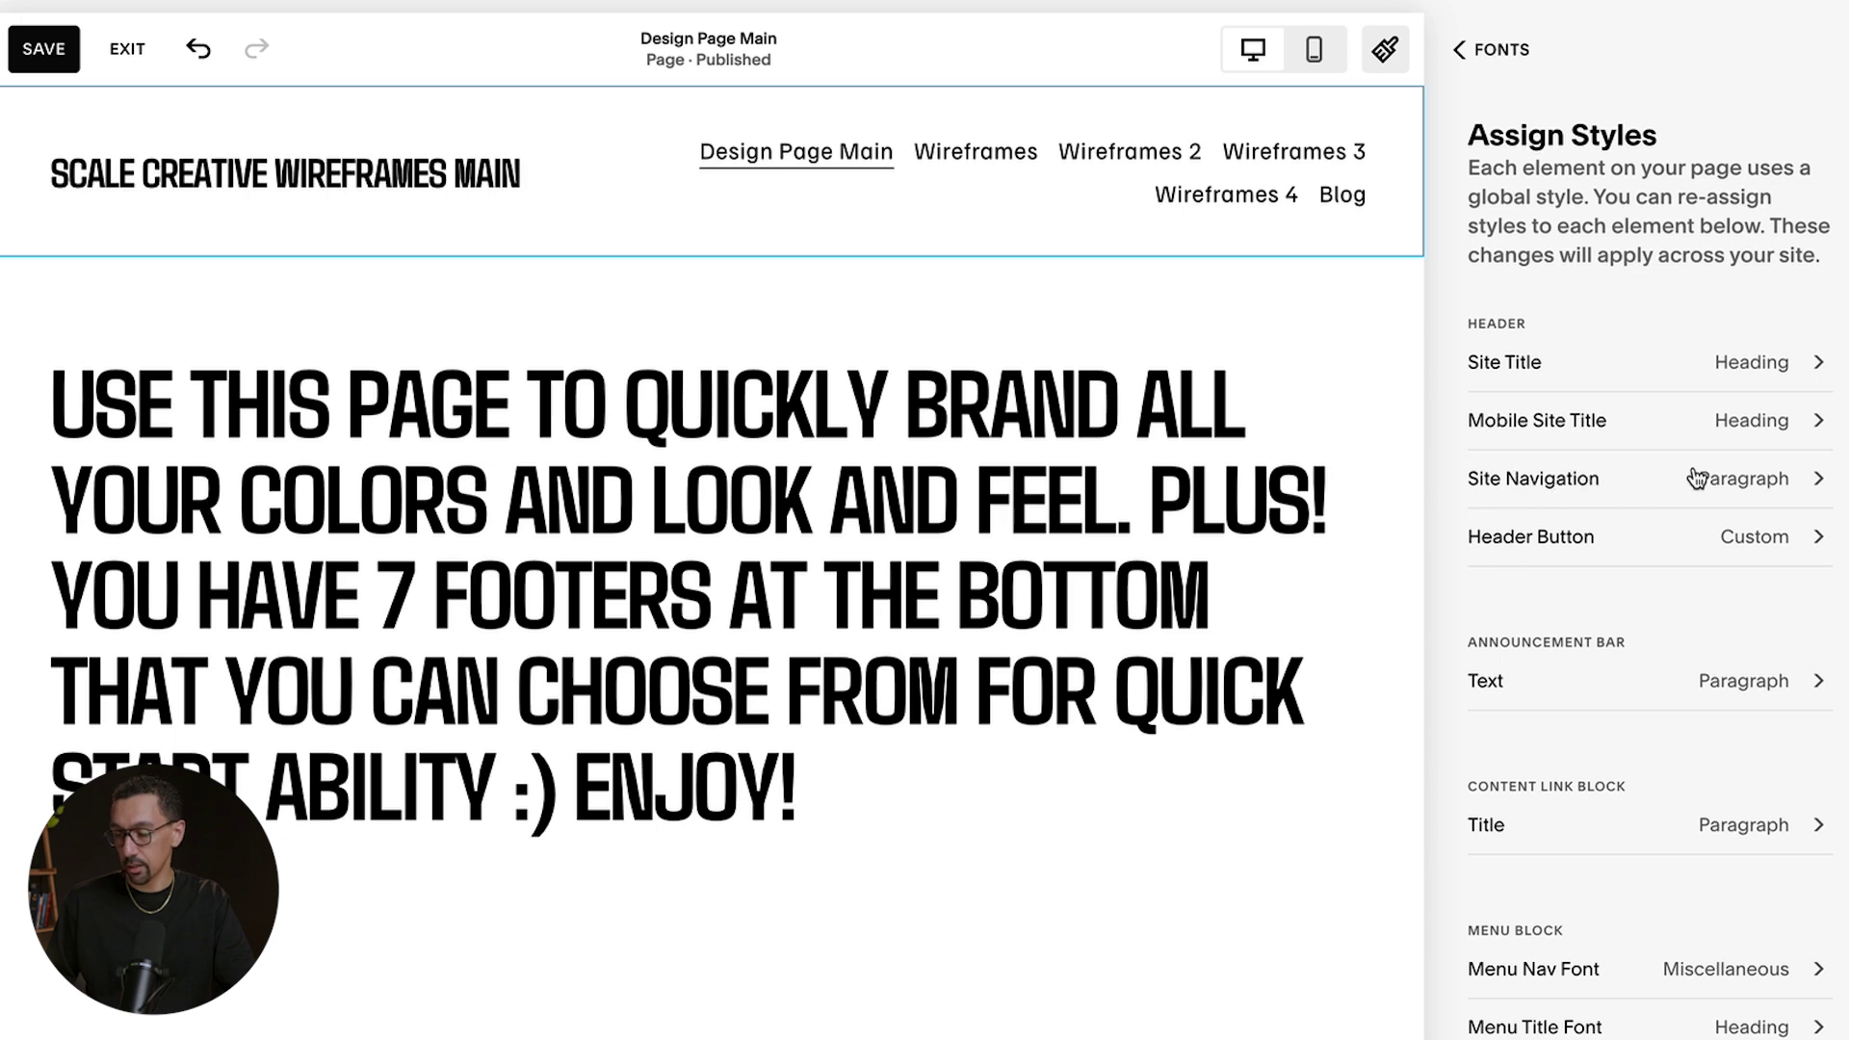
left_click(1750, 480)
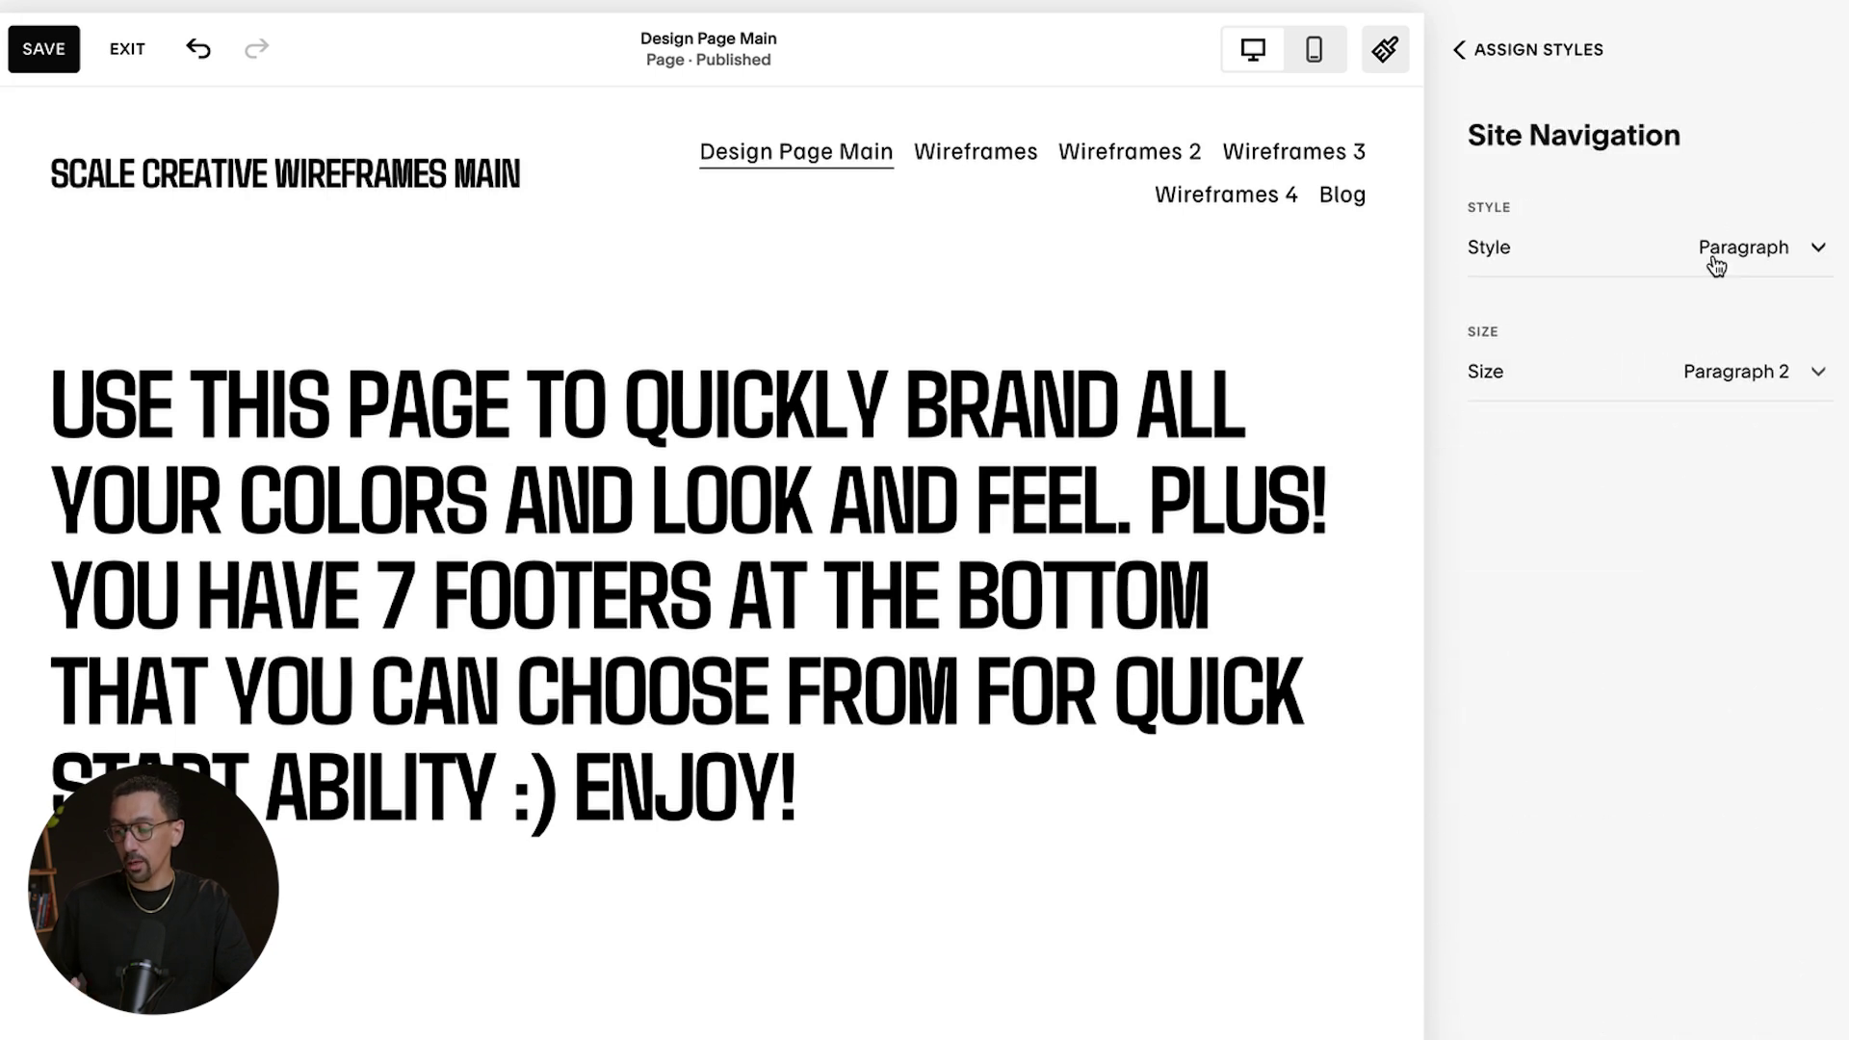
left_click(1761, 380)
key("Escape")
left_click(1742, 373)
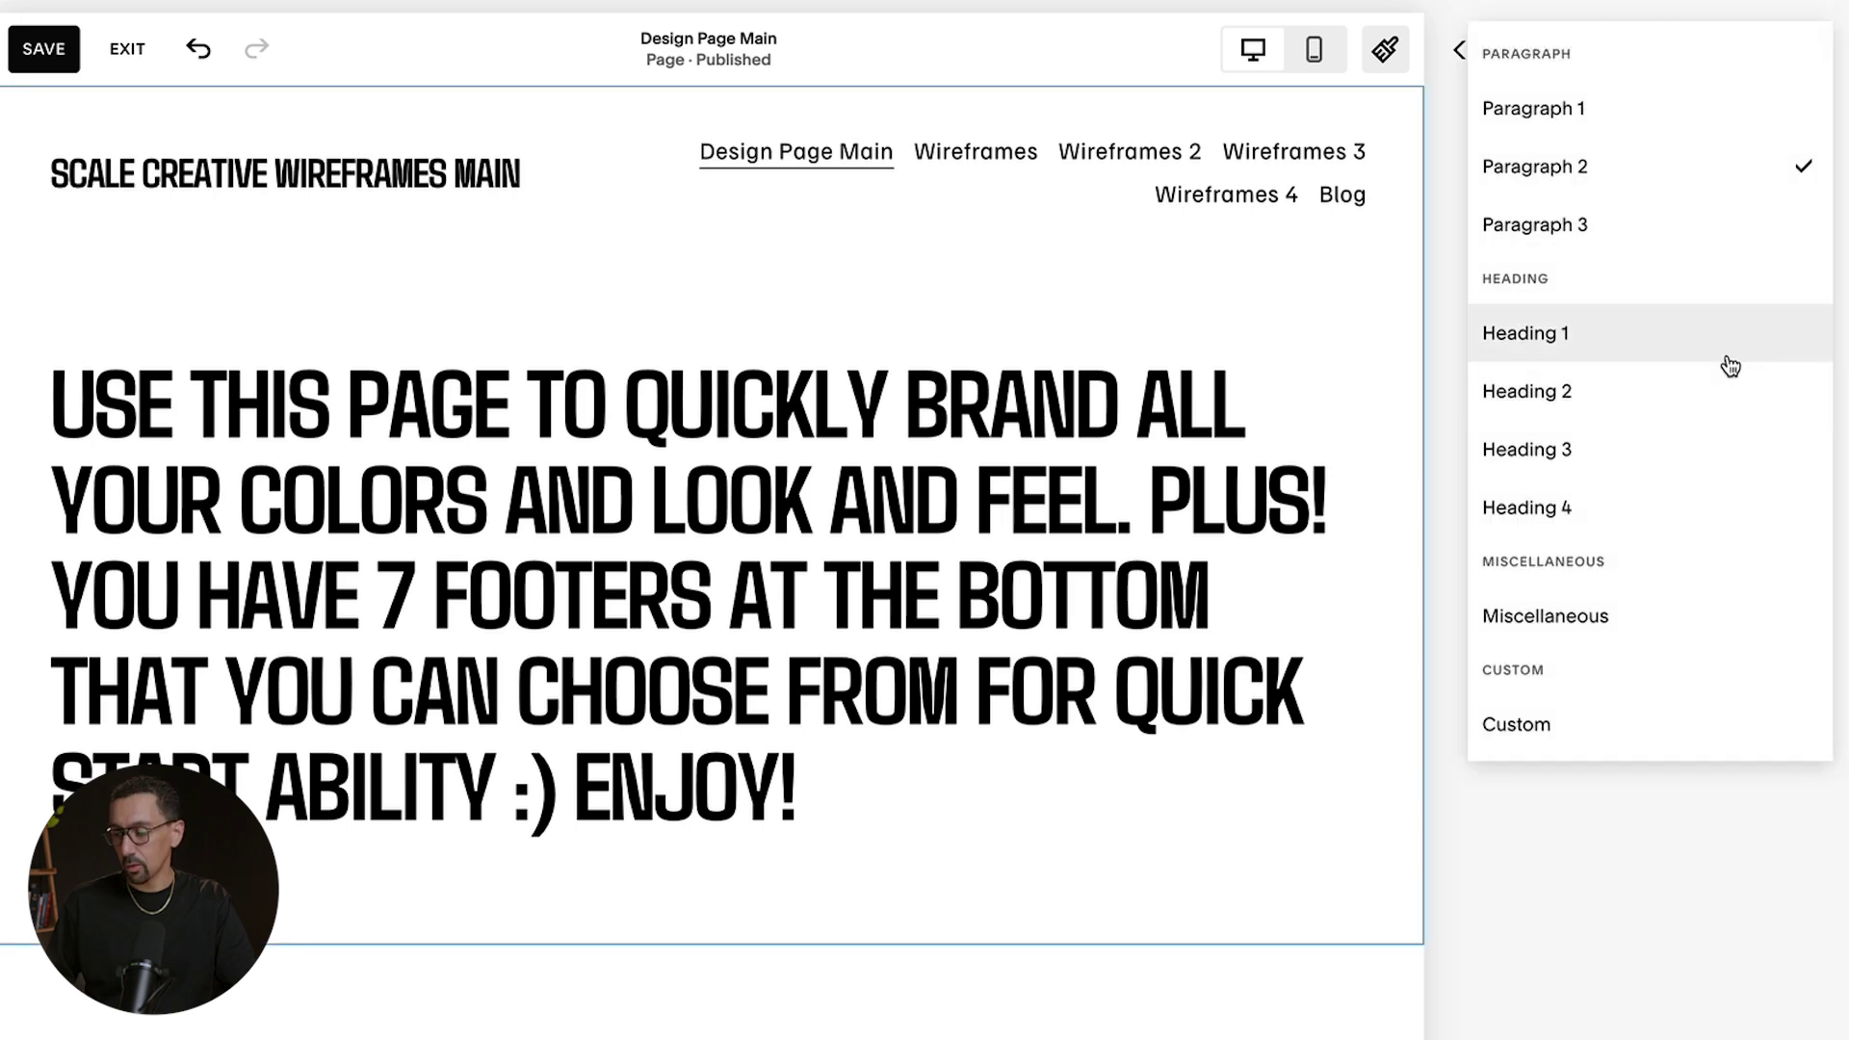
left_click(1627, 122)
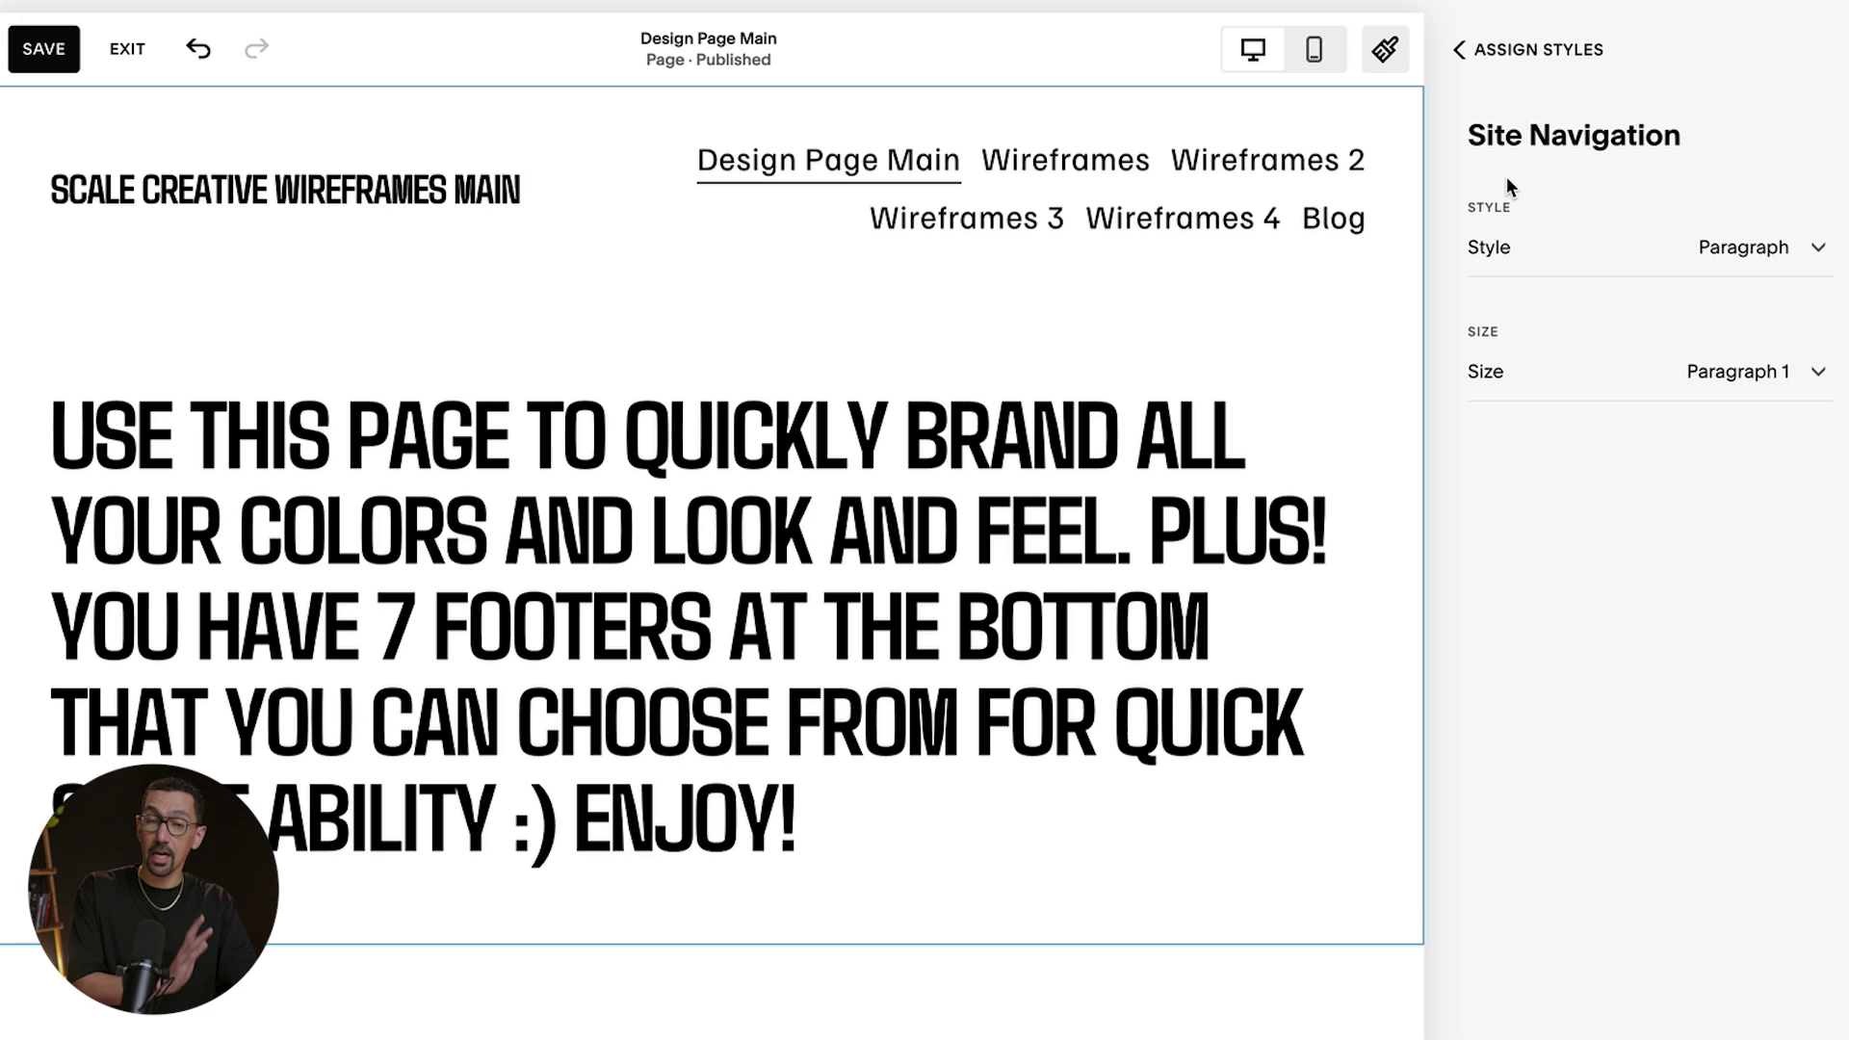
left_click(1759, 367)
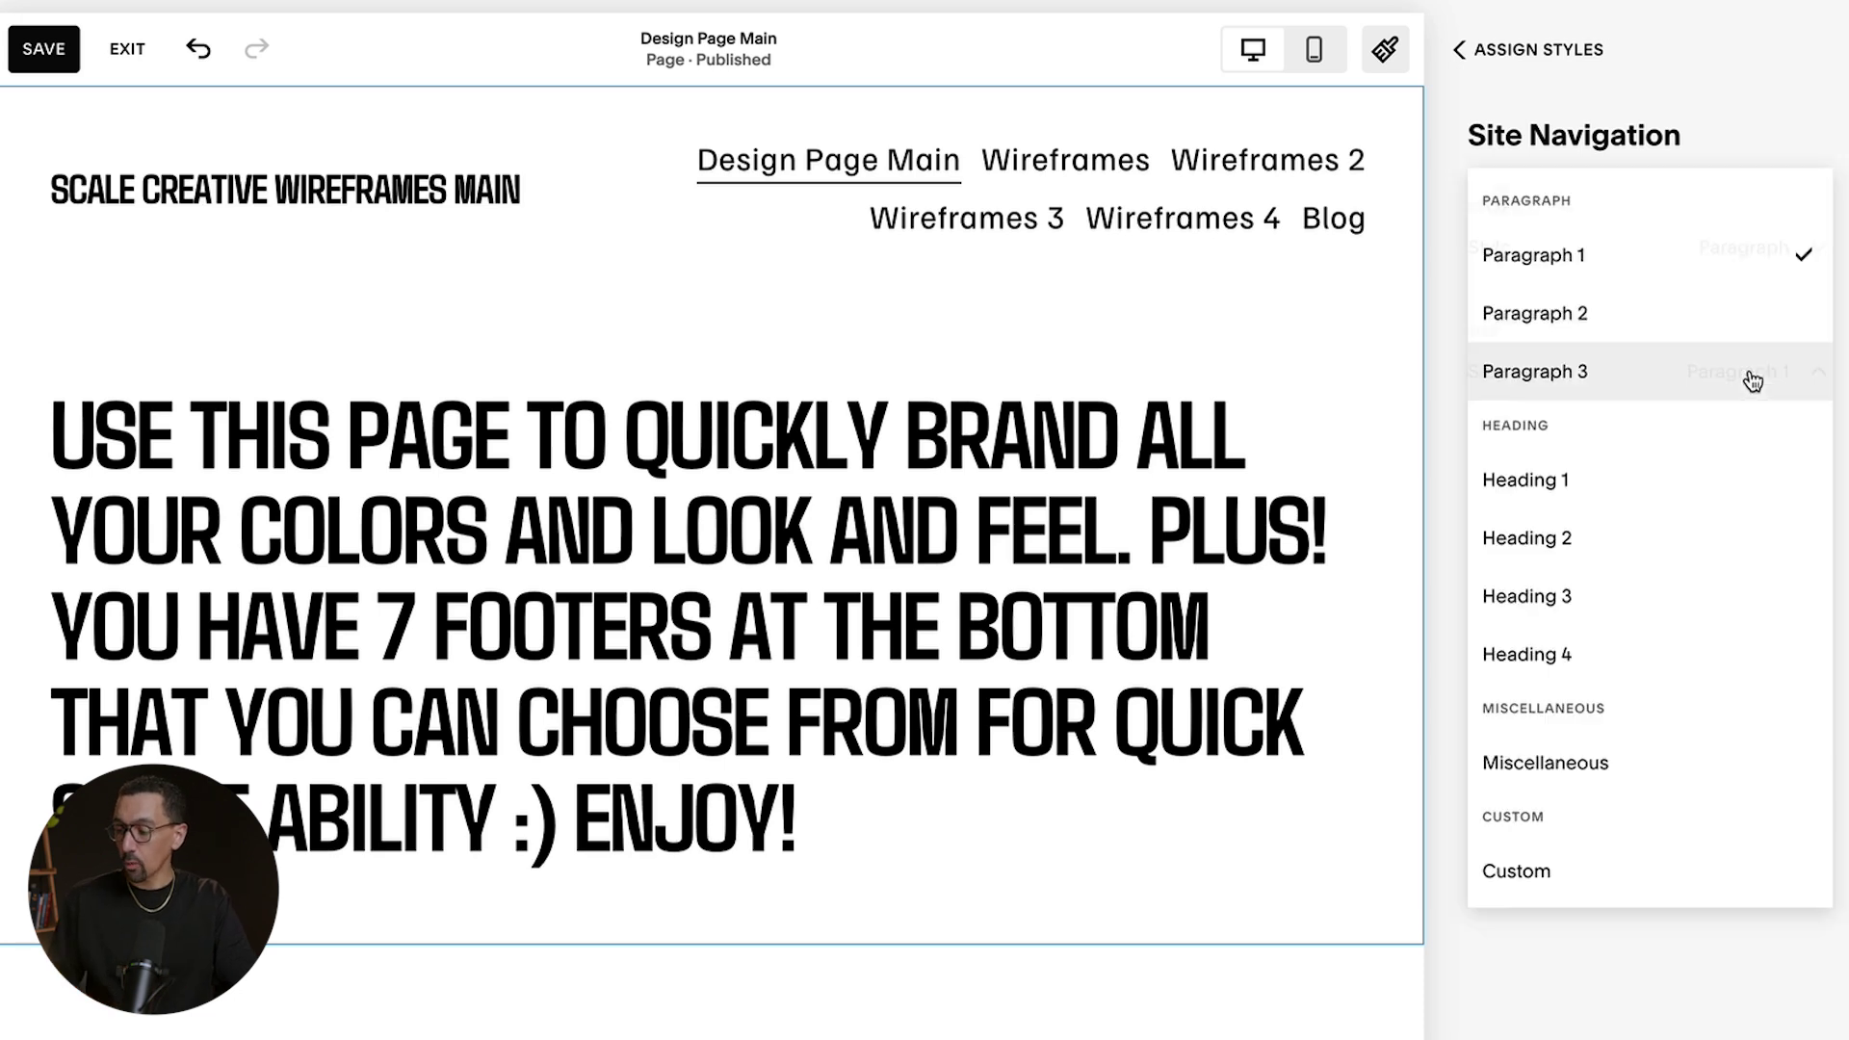
left_click(1511, 873)
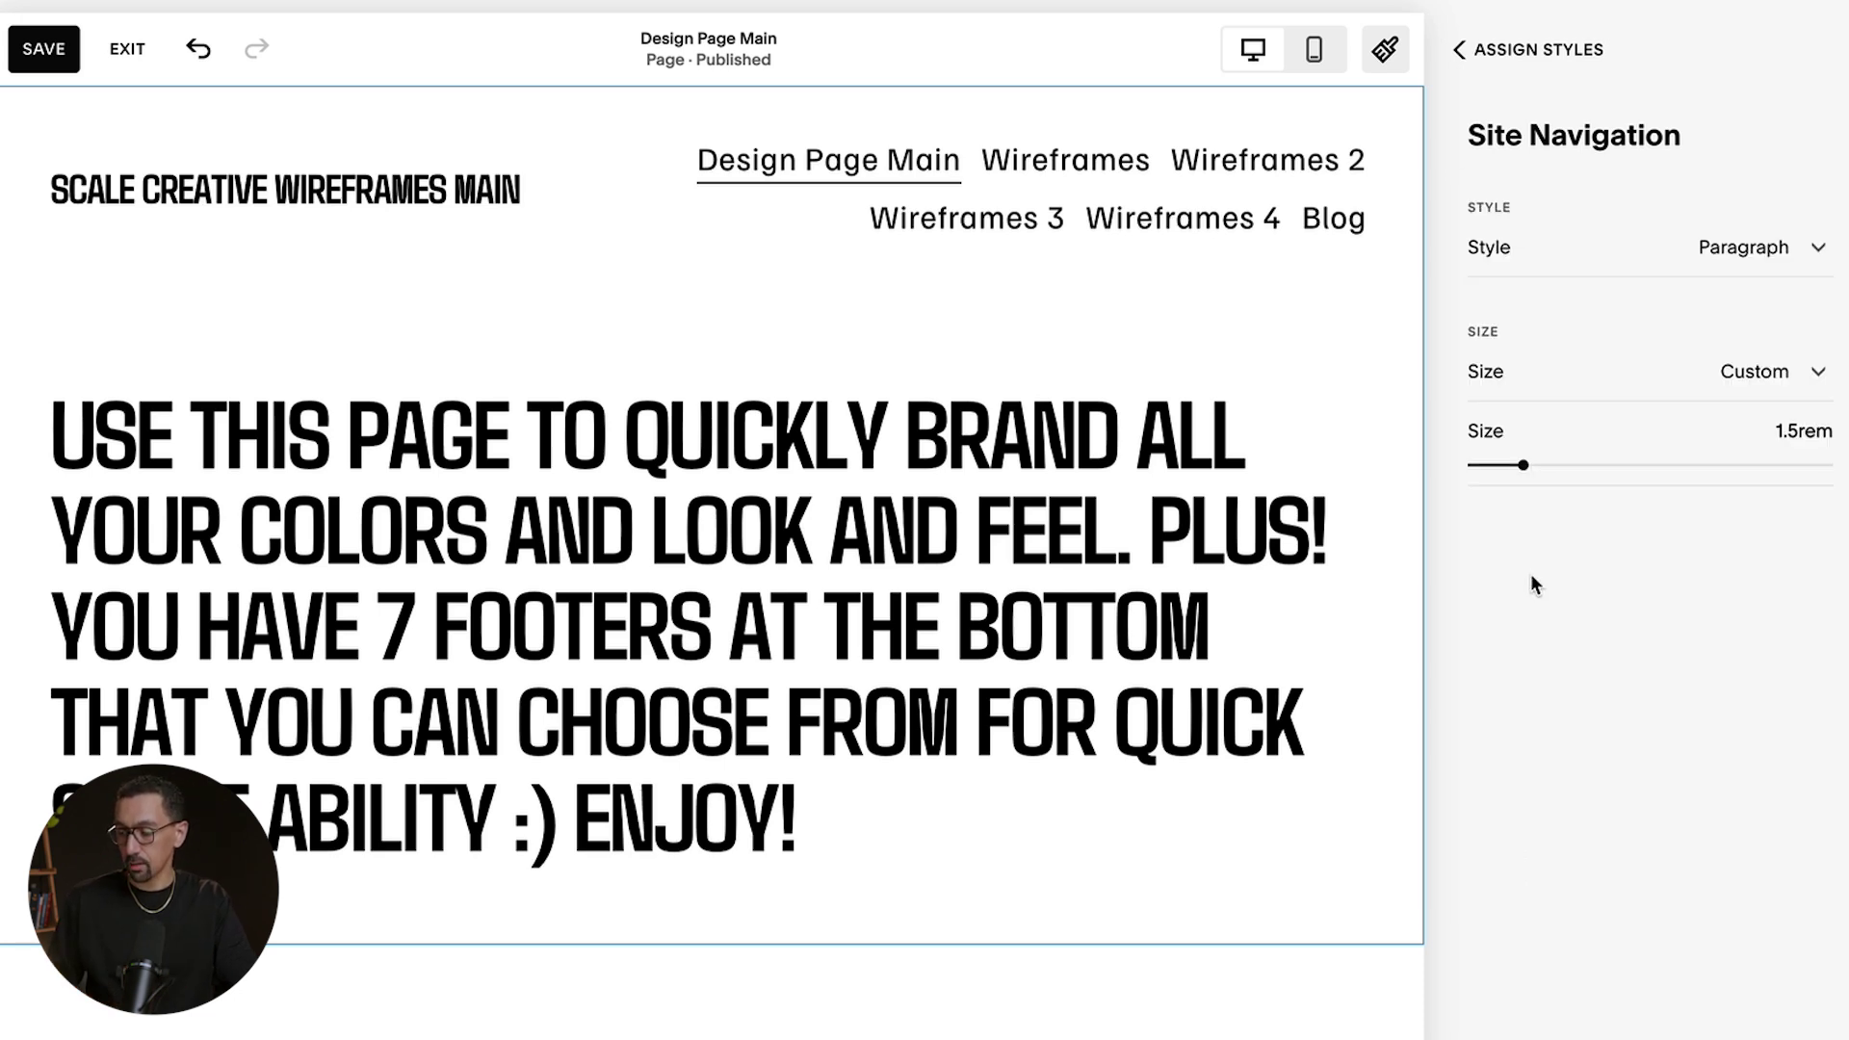
left_click_drag(1520, 467, 1498, 465)
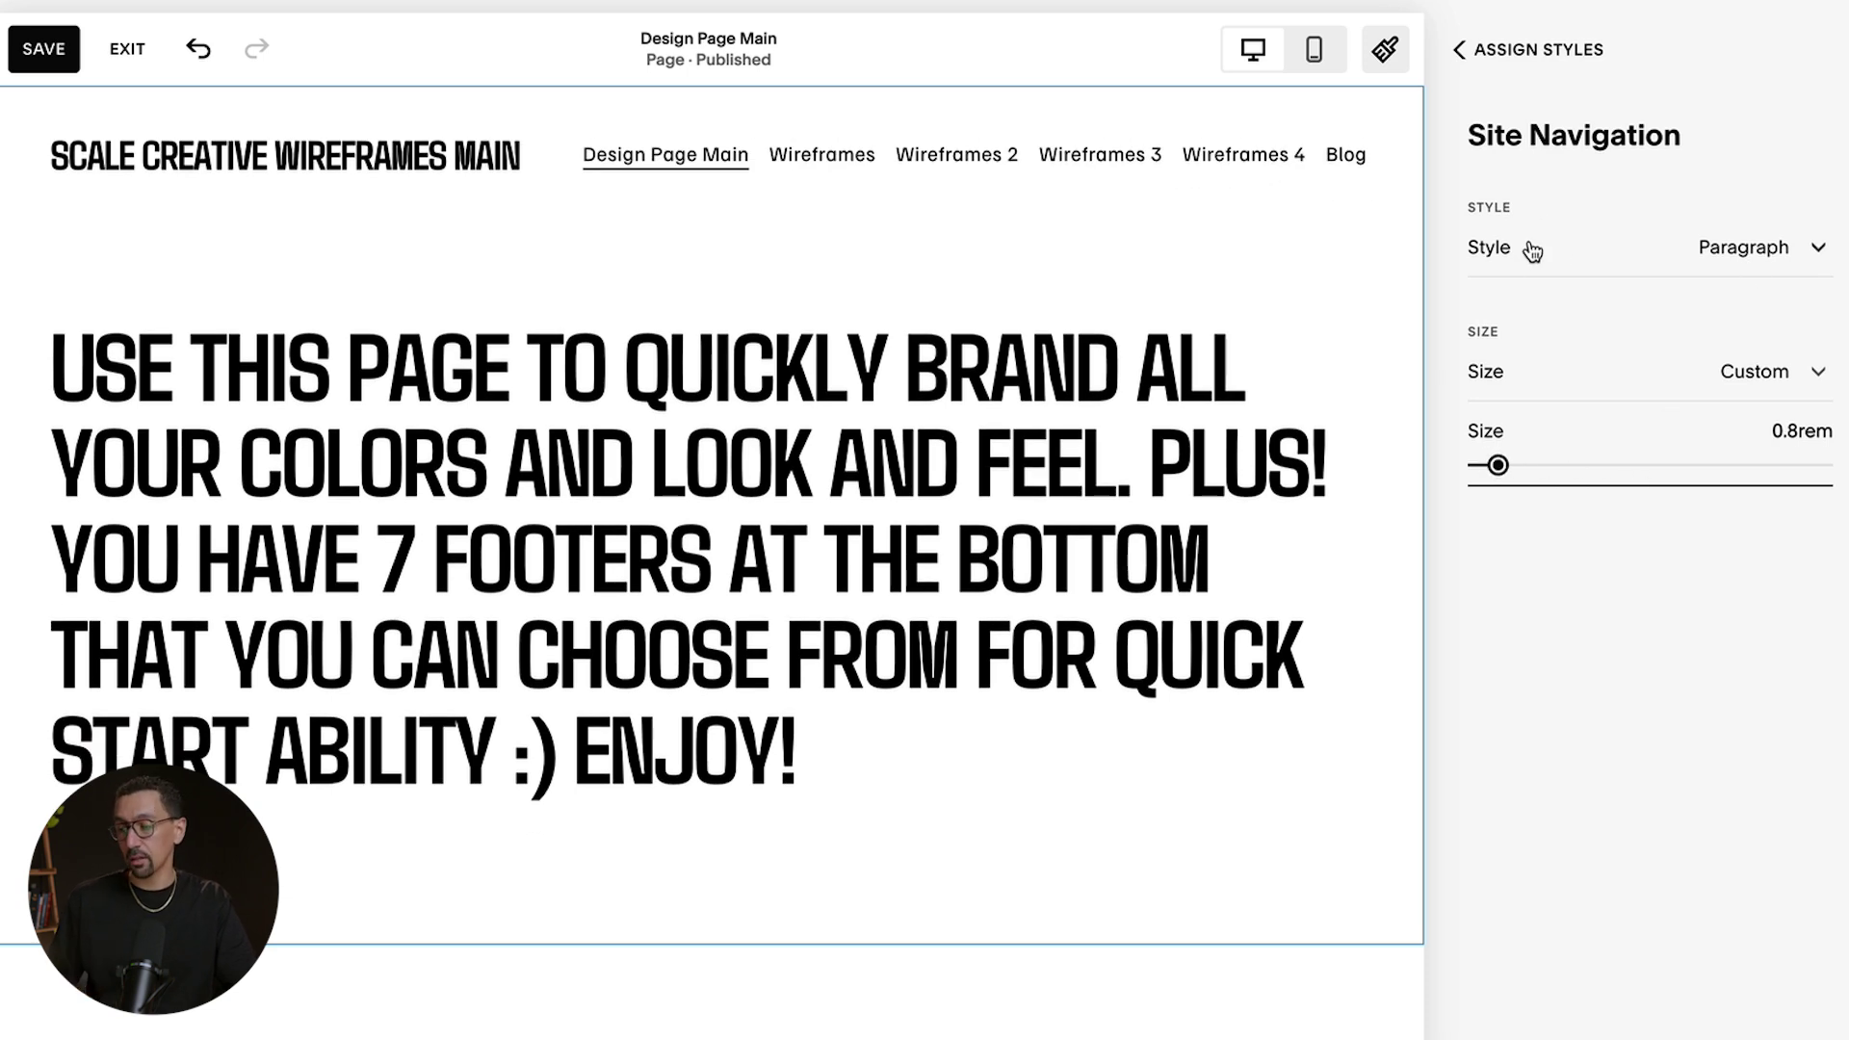
- Switch the navigation Style from Heading to Custom font settings
left_click(1690, 251)
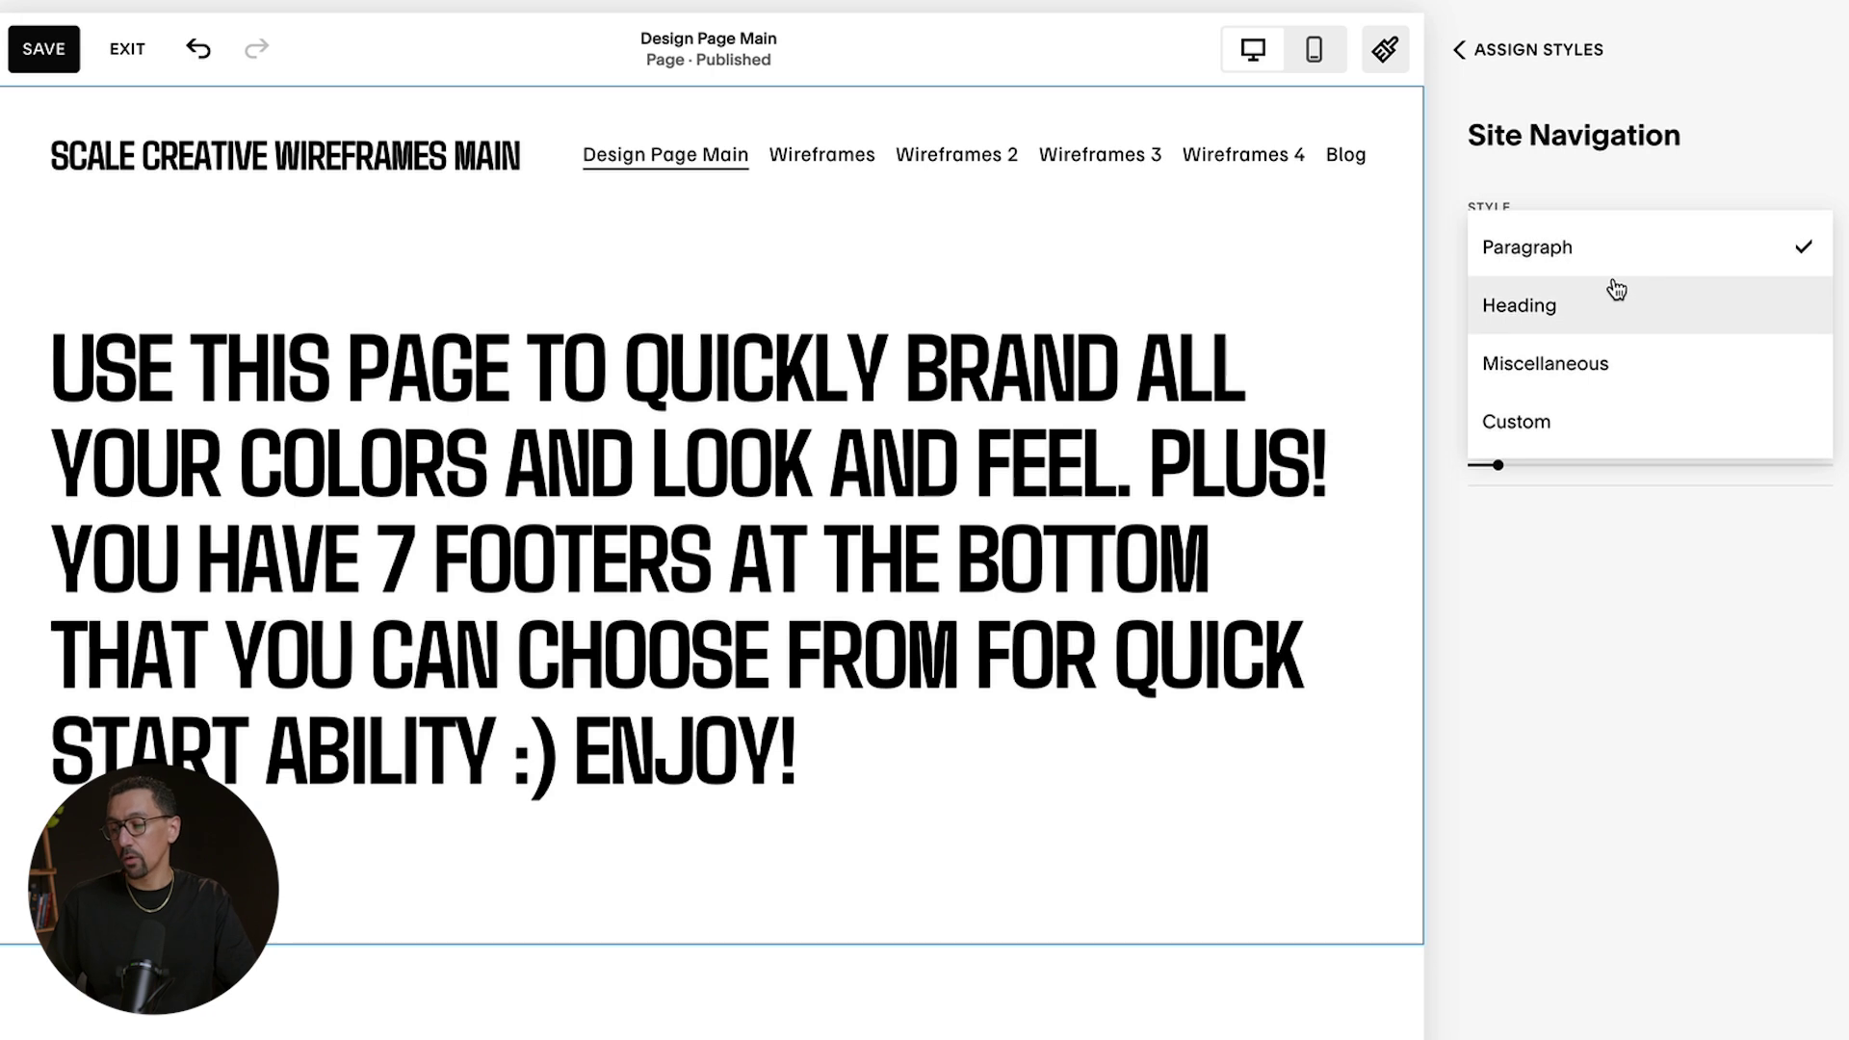
left_click(1540, 300)
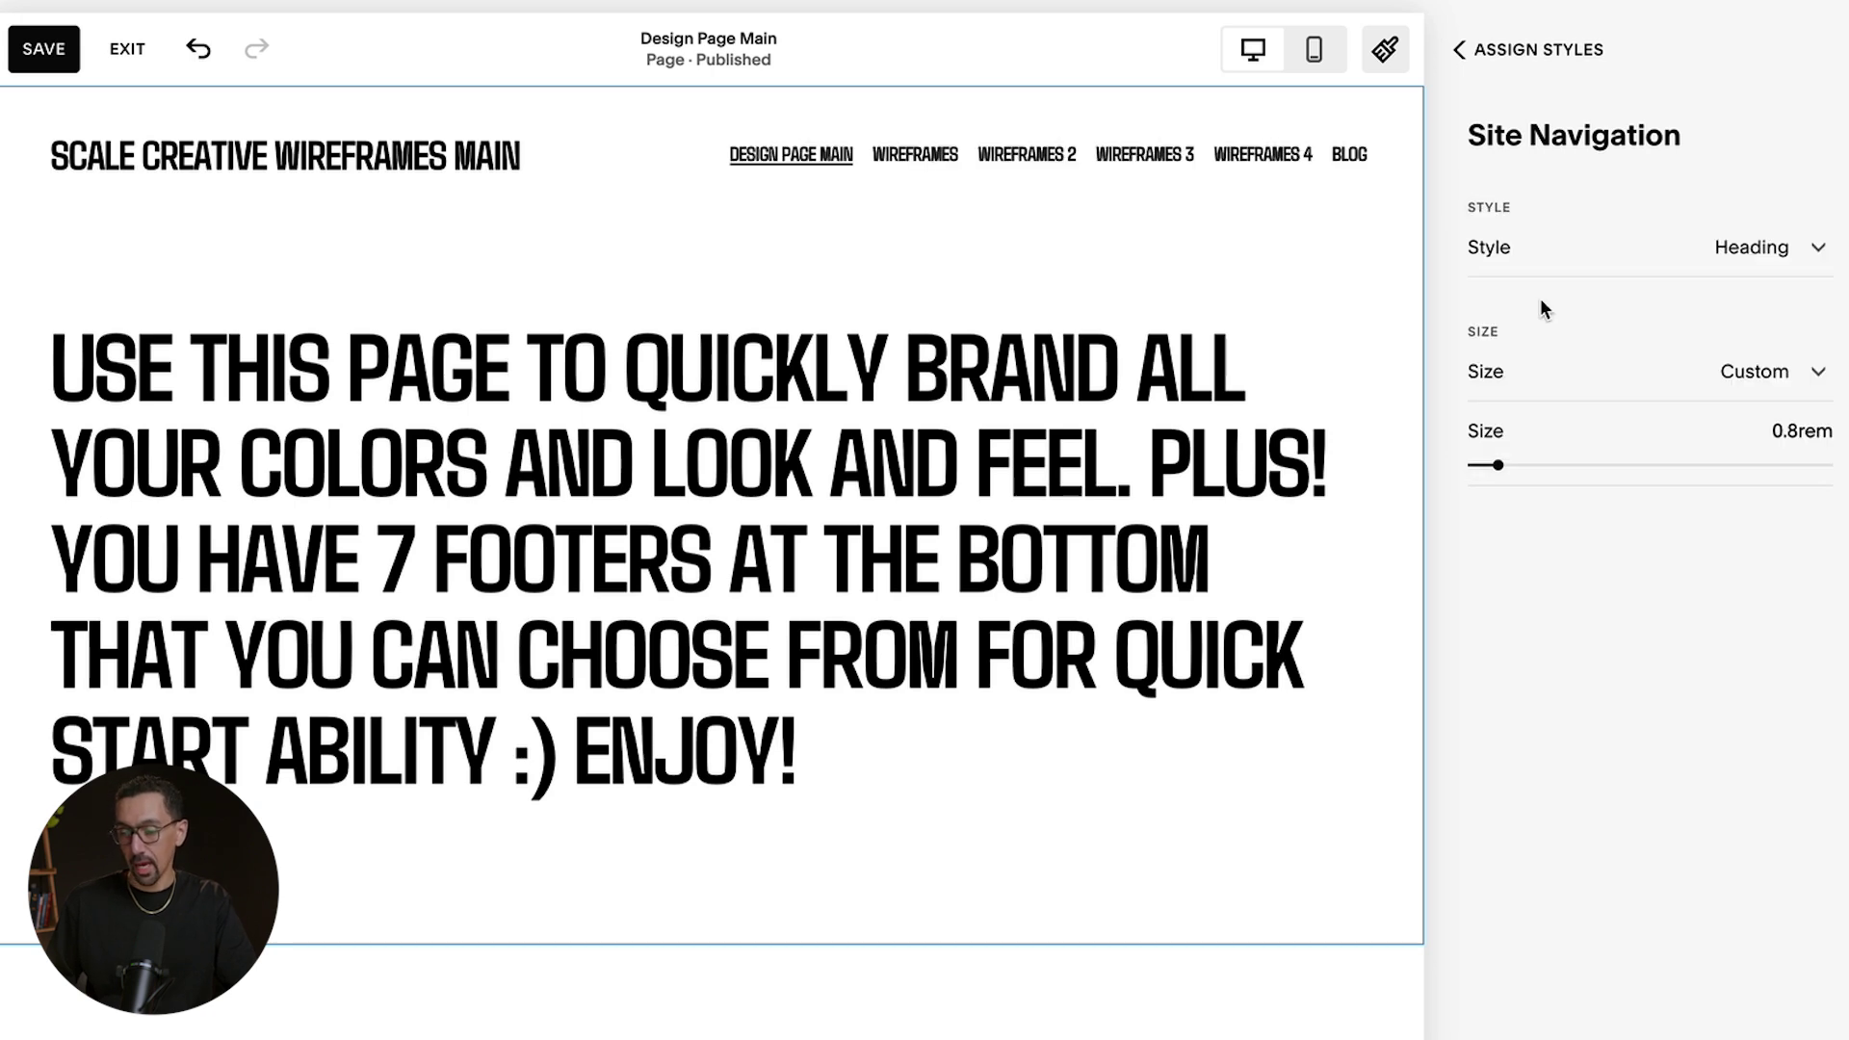
left_click(1761, 243)
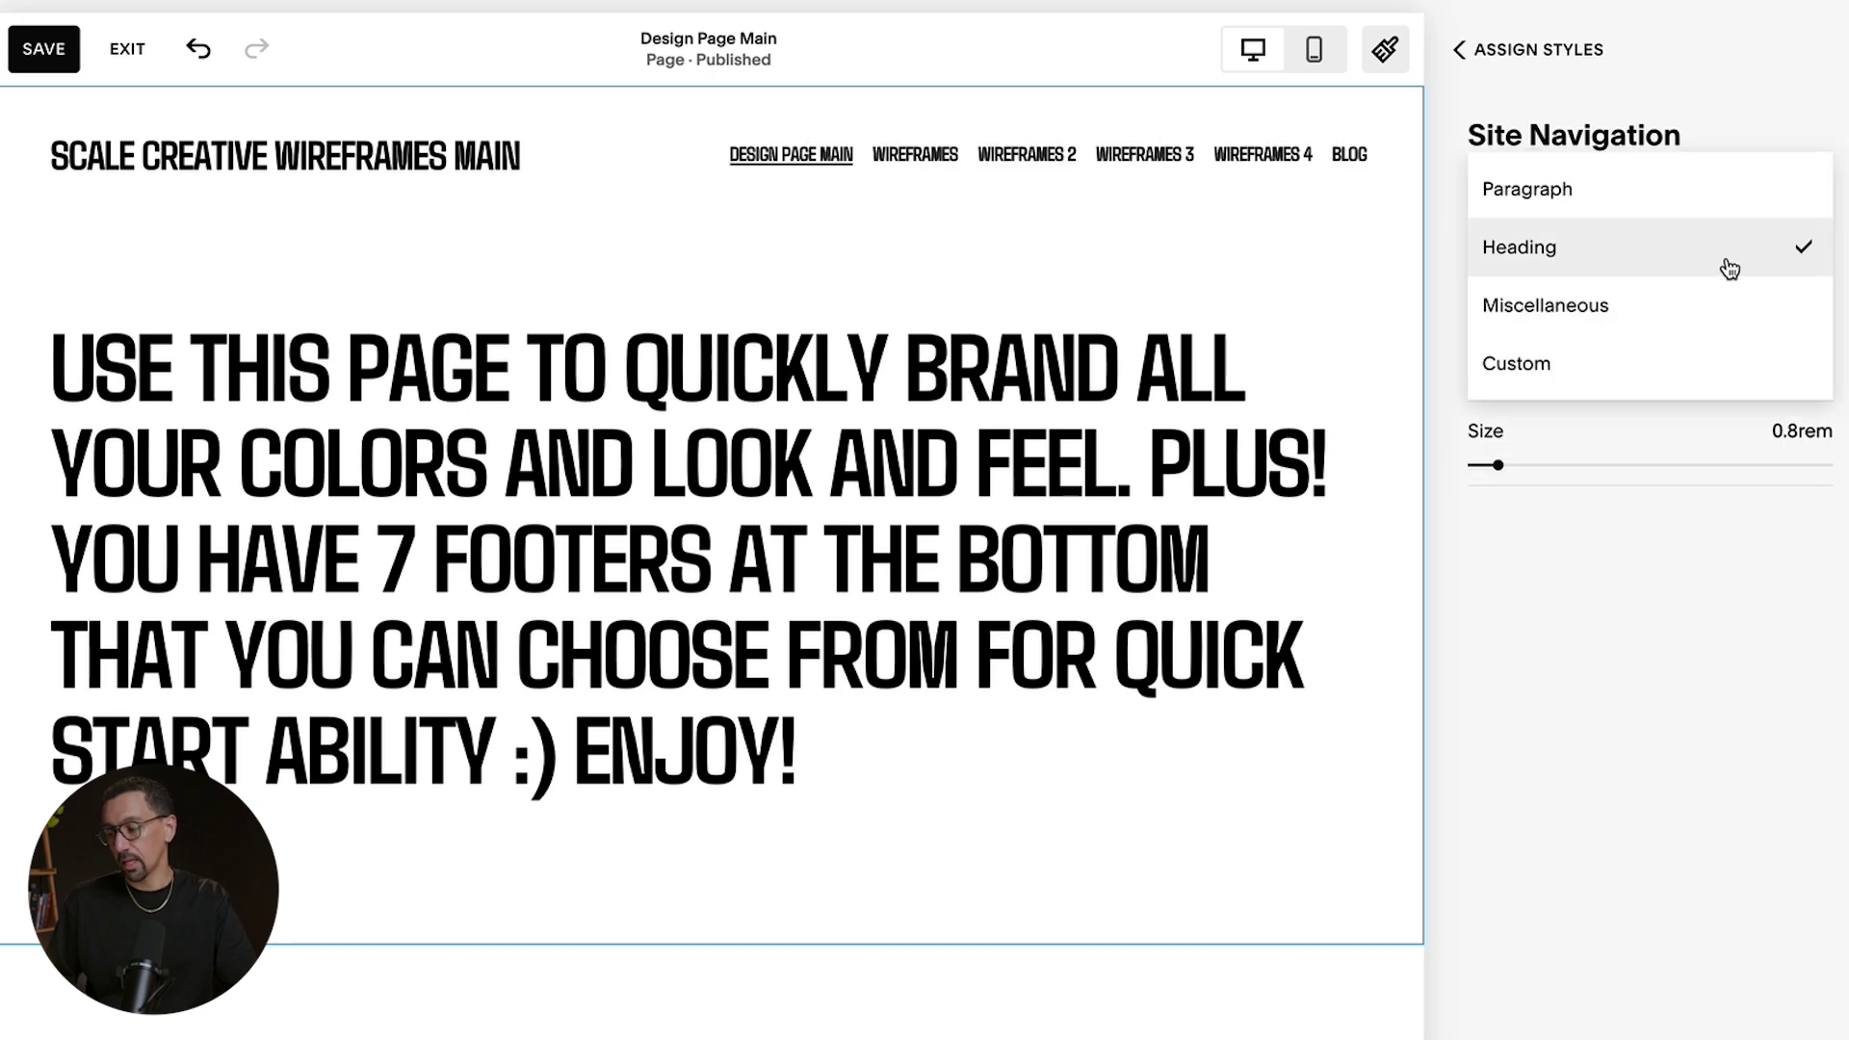
left_click(1602, 359)
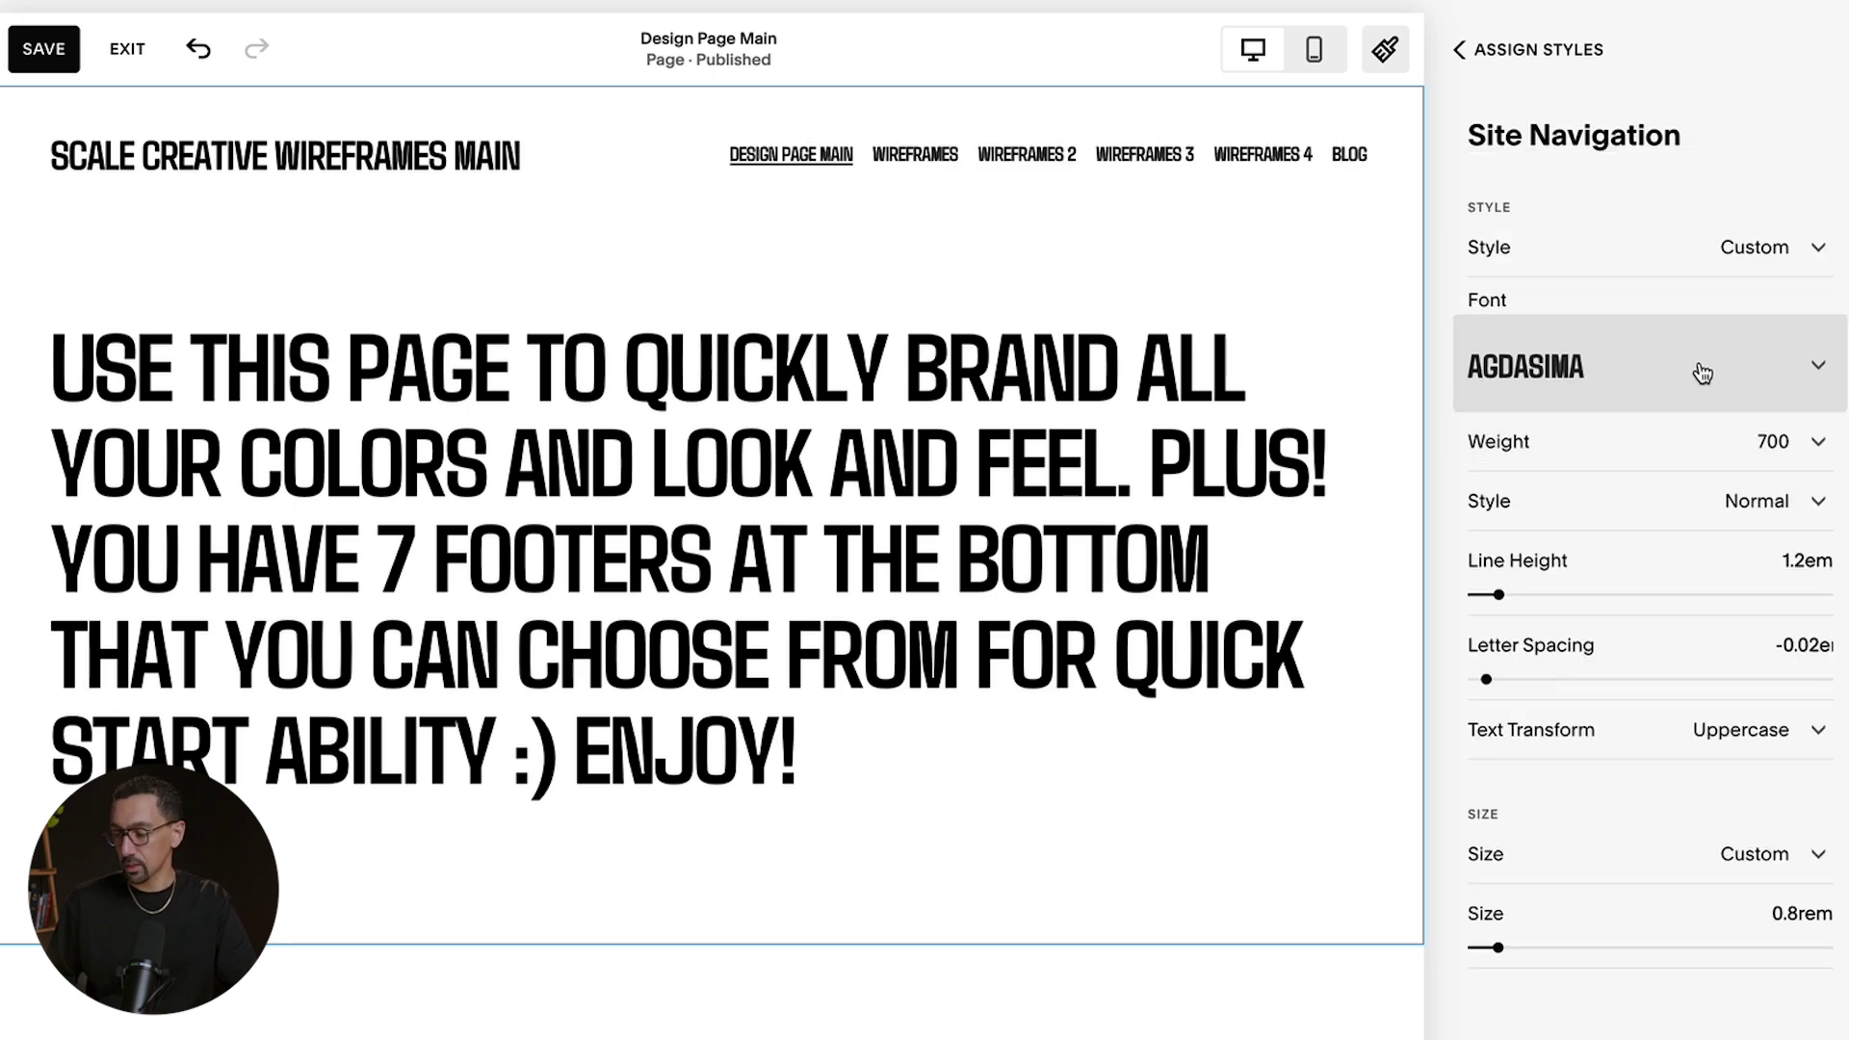
- Set the navigation text size to 1.2rem
left_click(1796, 915)
key("ctrl+a")
type("1rem")
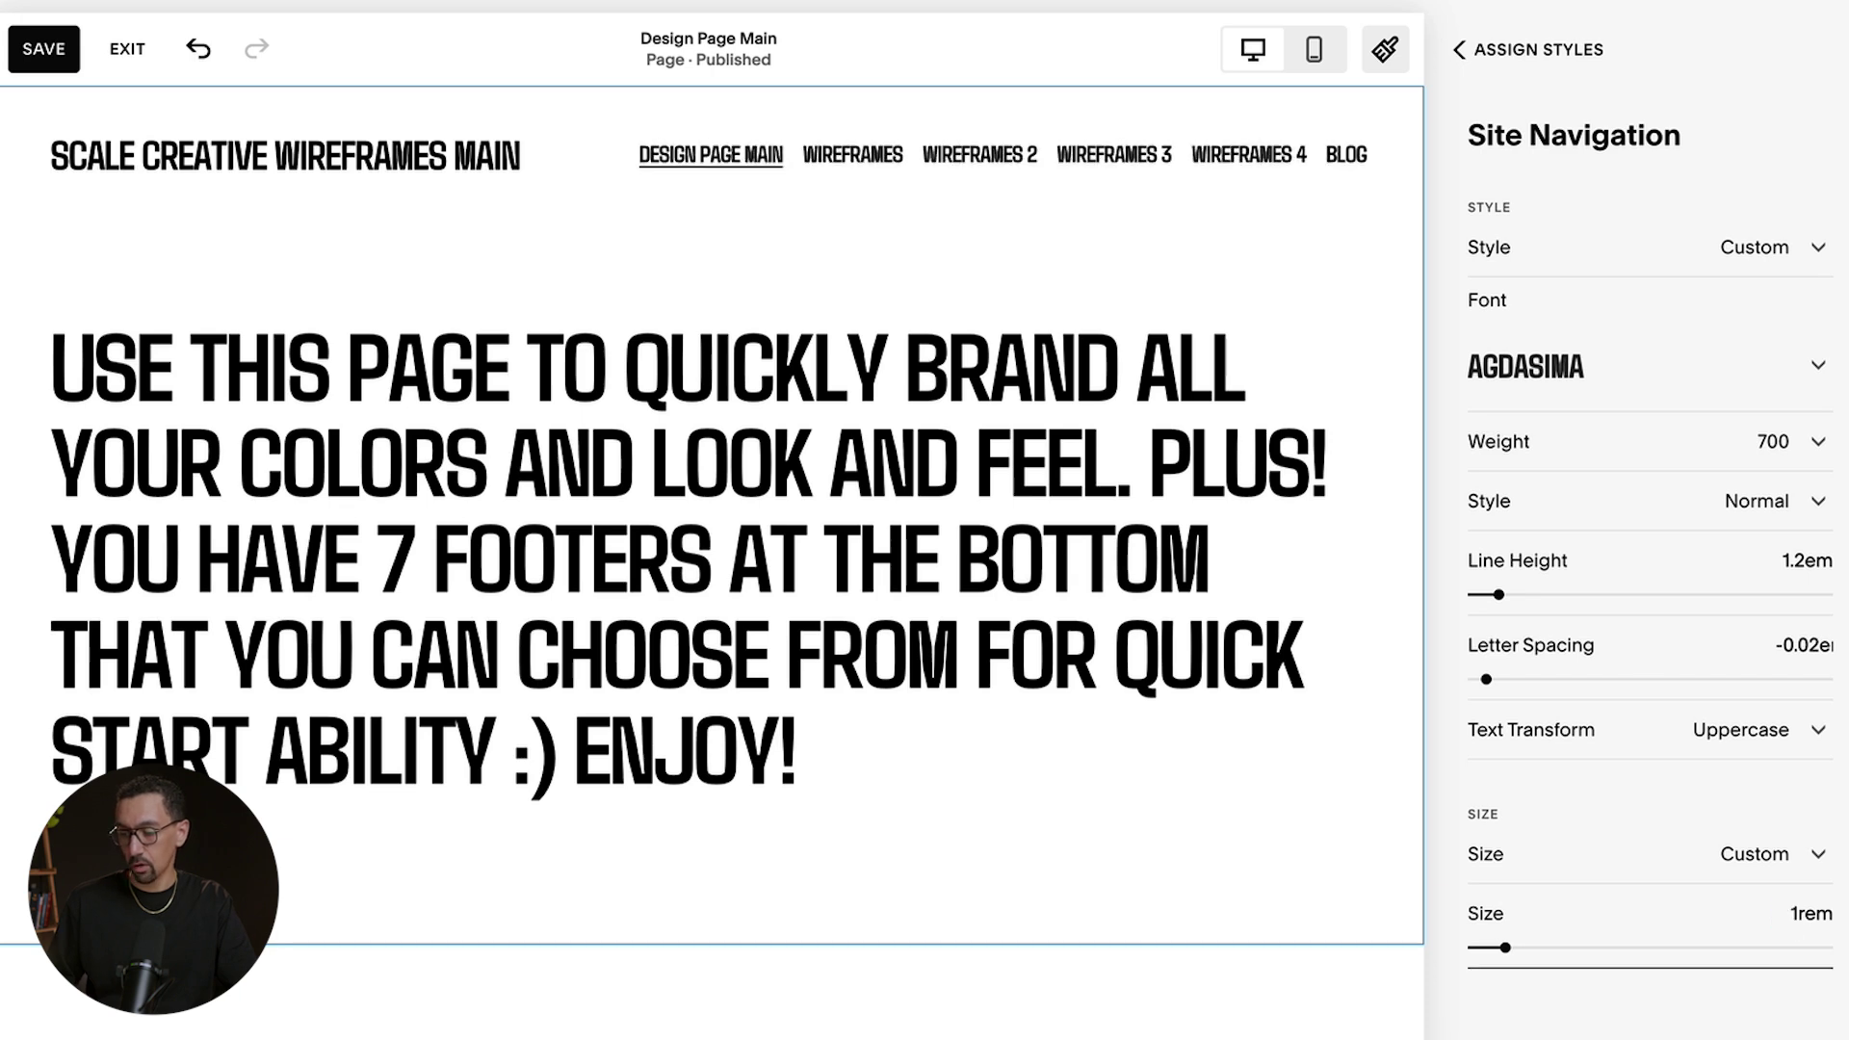
key("Up")
key("Down")
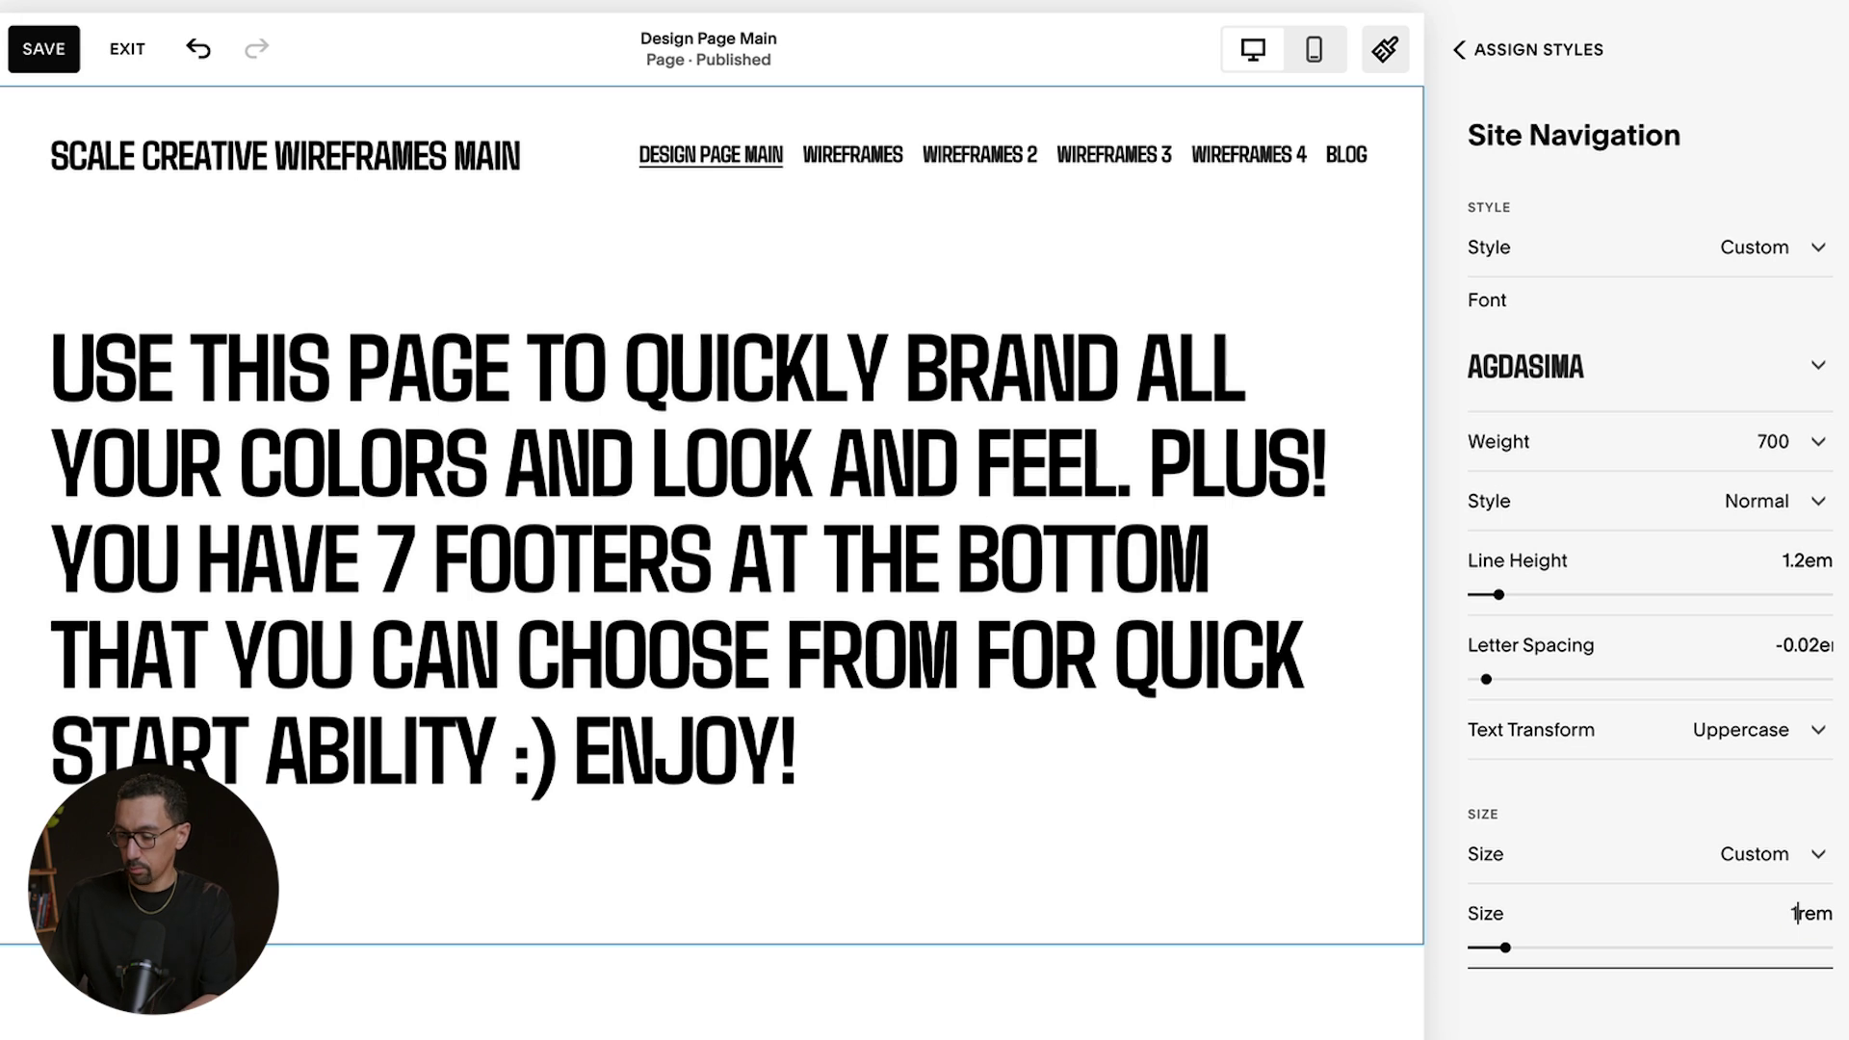
type(".2")
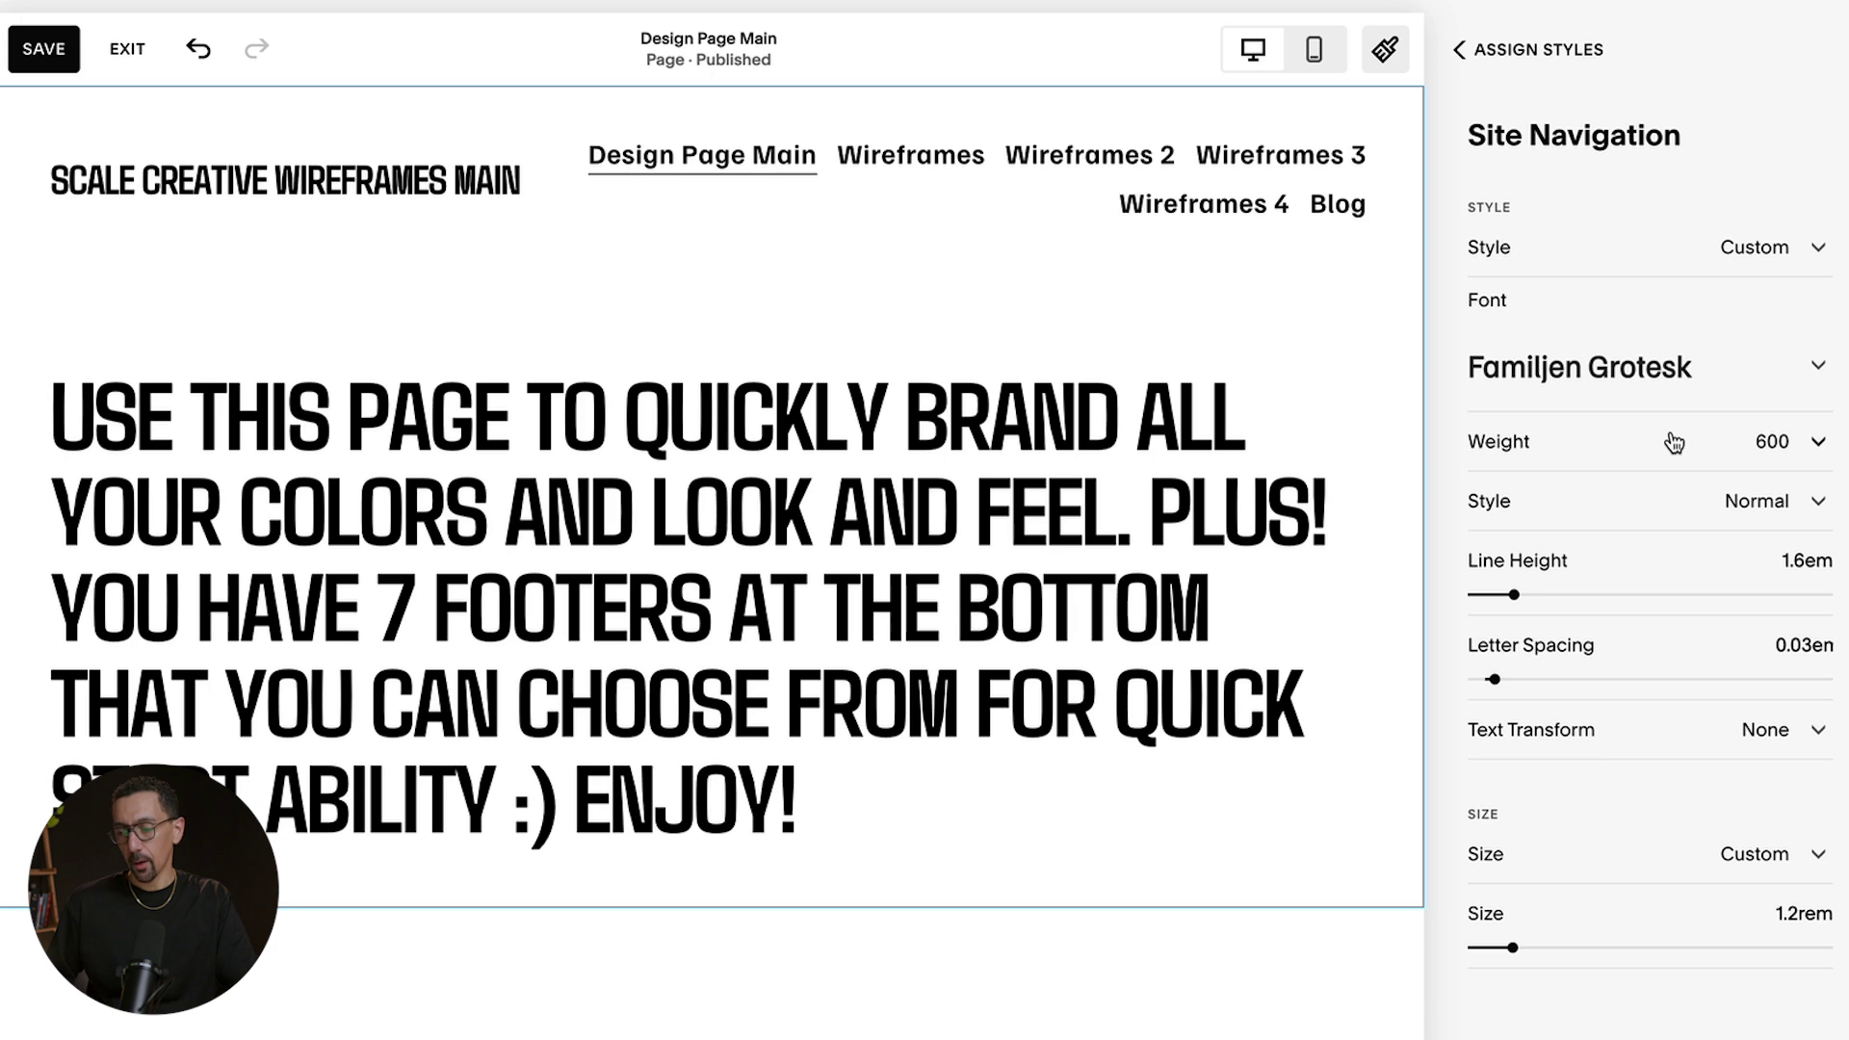
- Reset navigation to Paragraph, then make it Custom with weight 700 and Uppercase
left_click(1572, 248)
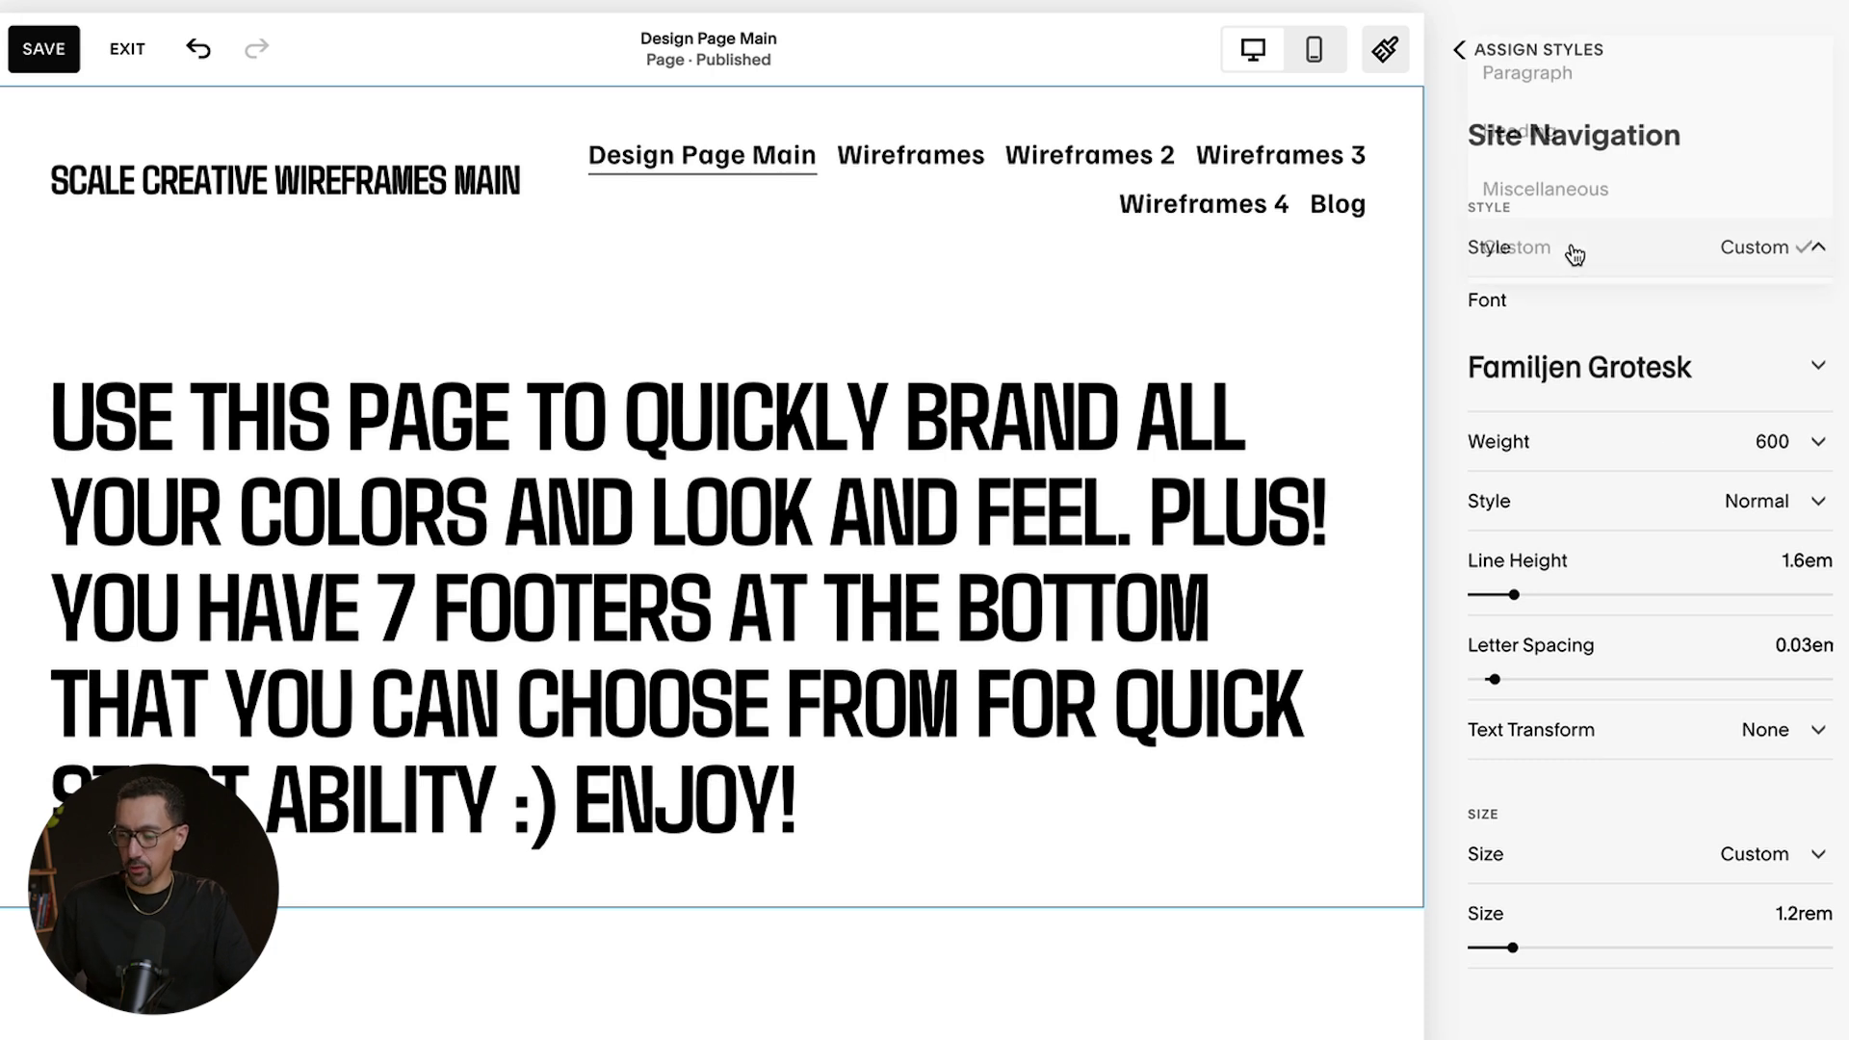
left_click(1577, 77)
left_click(1715, 243)
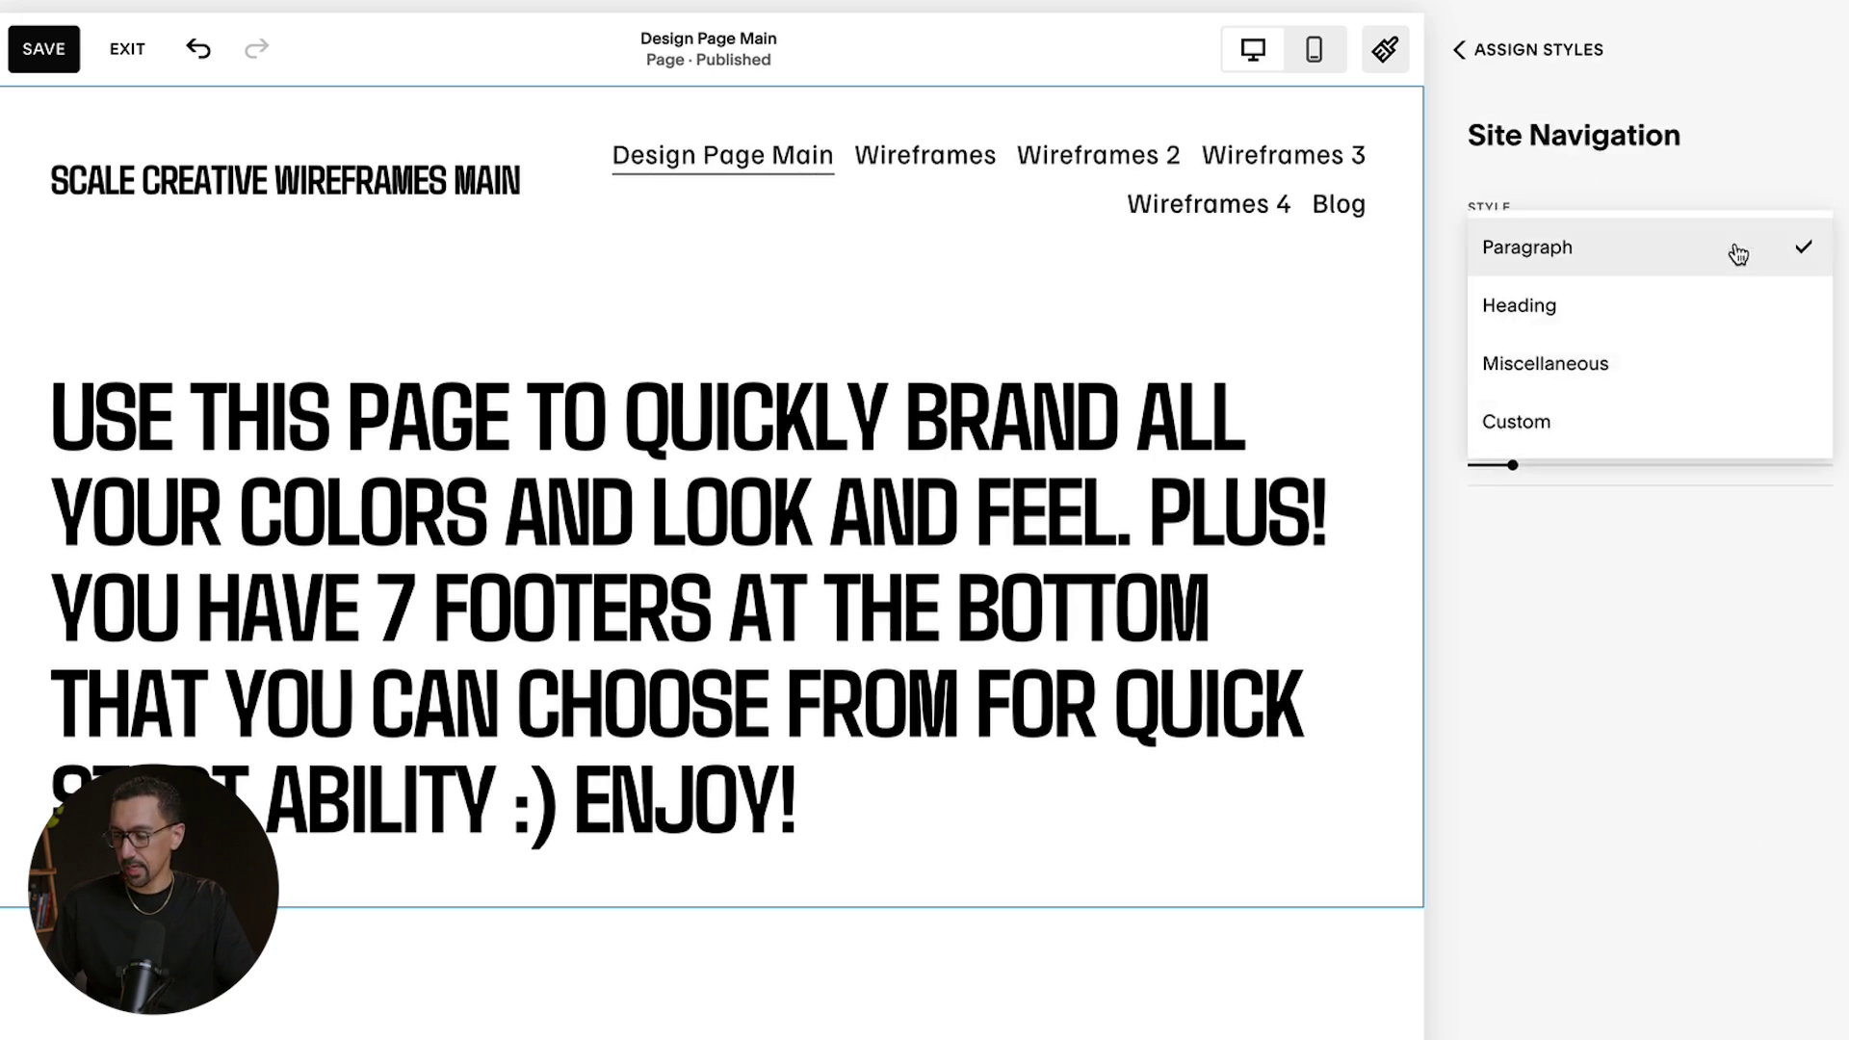
left_click(1627, 429)
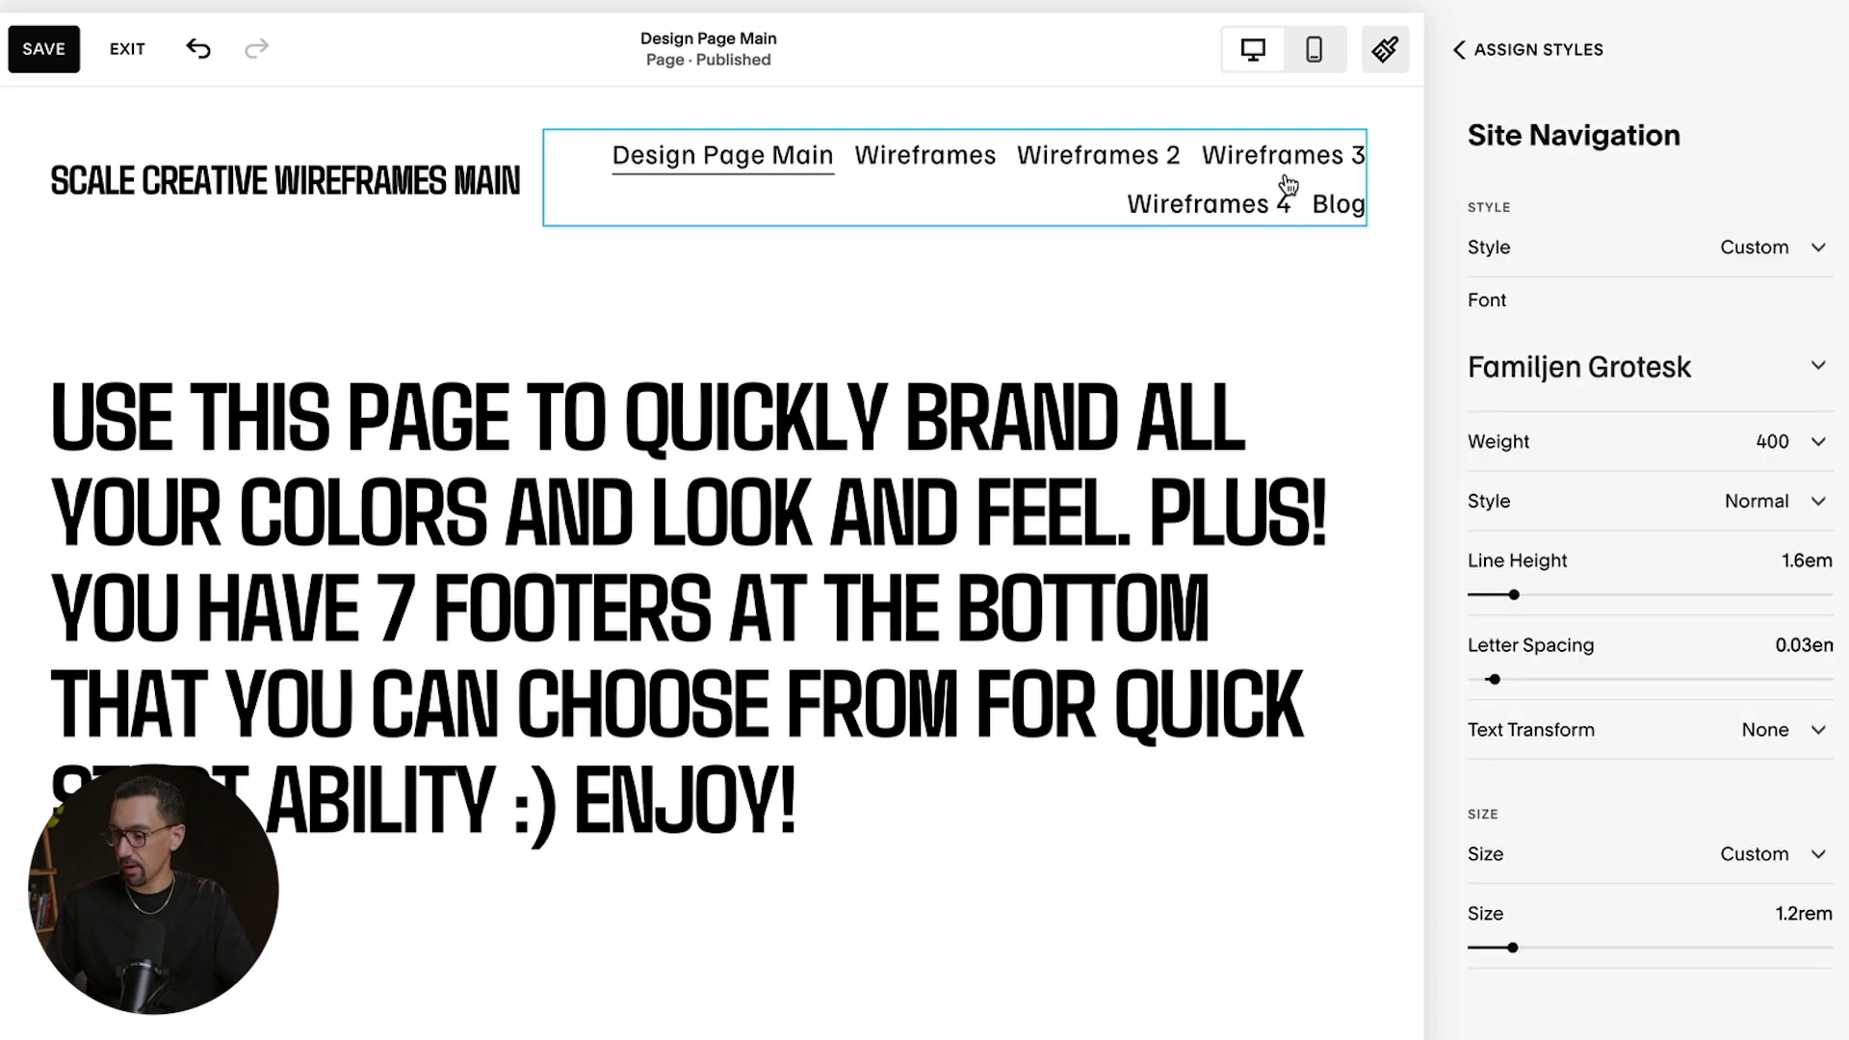
left_click(1724, 453)
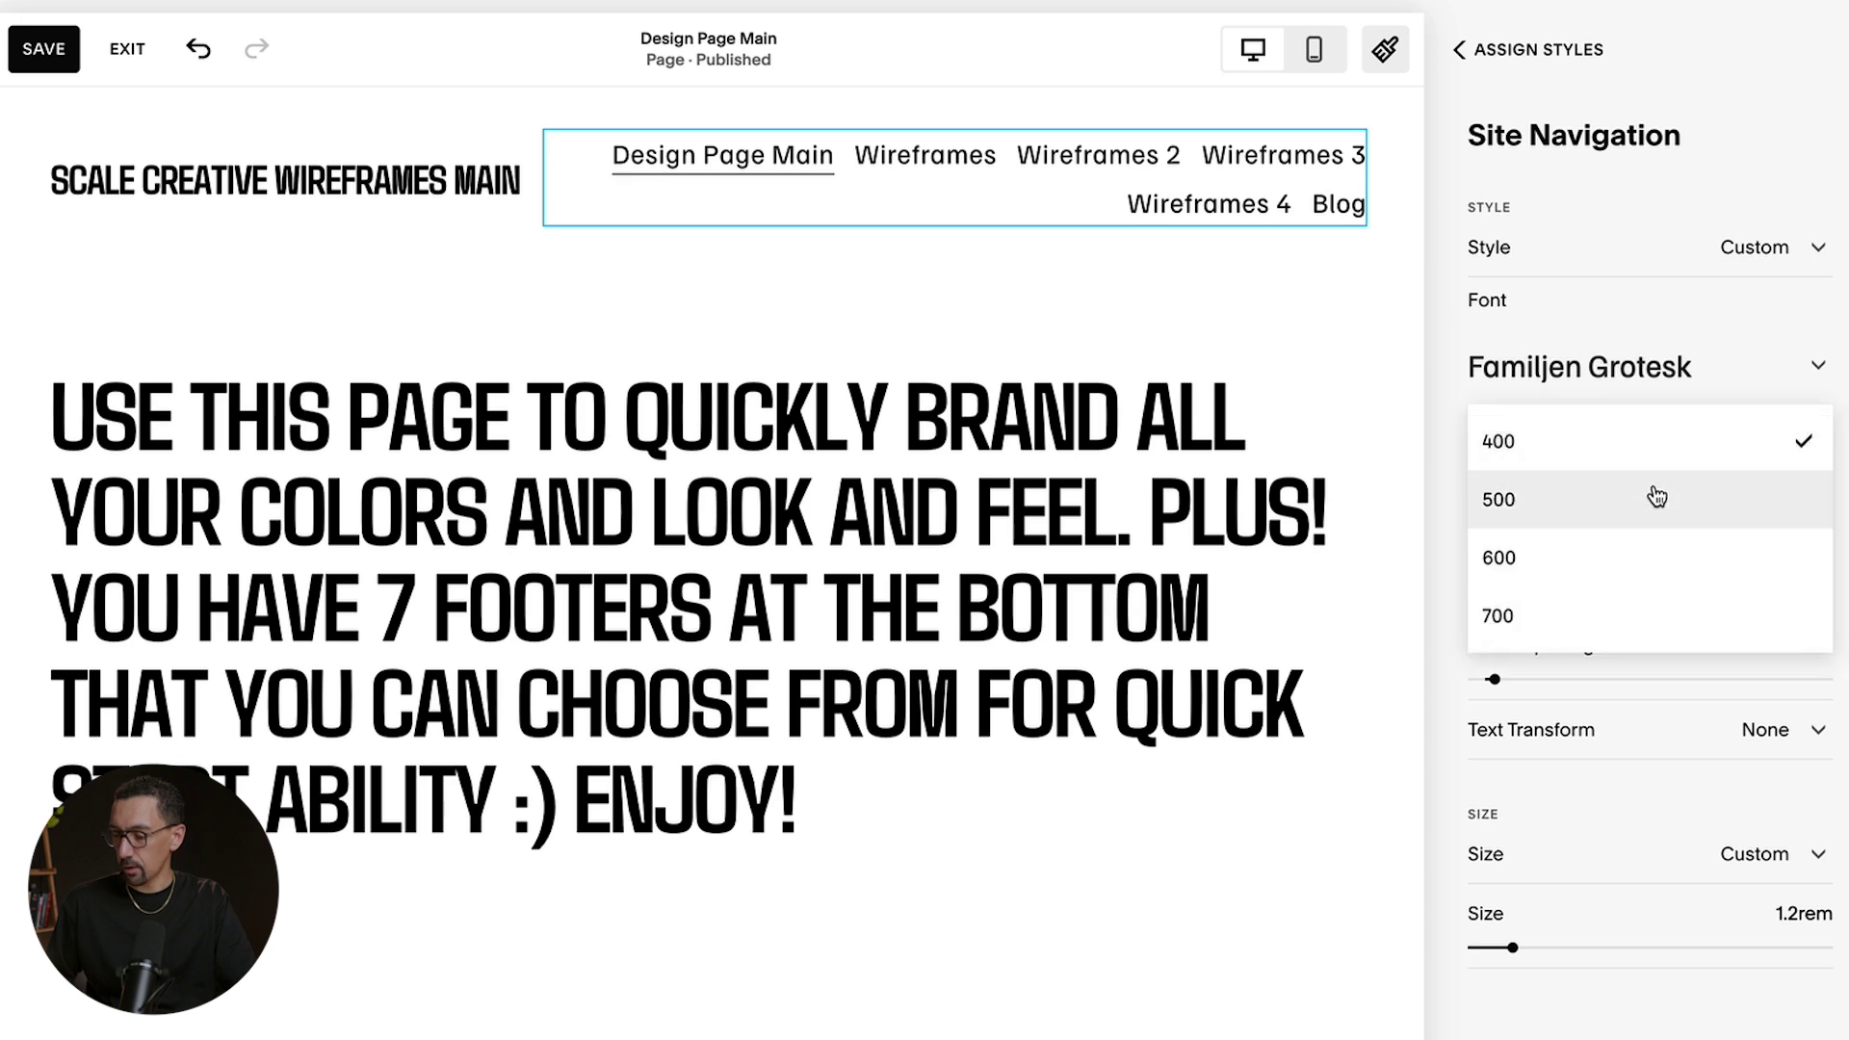
left_click(1556, 614)
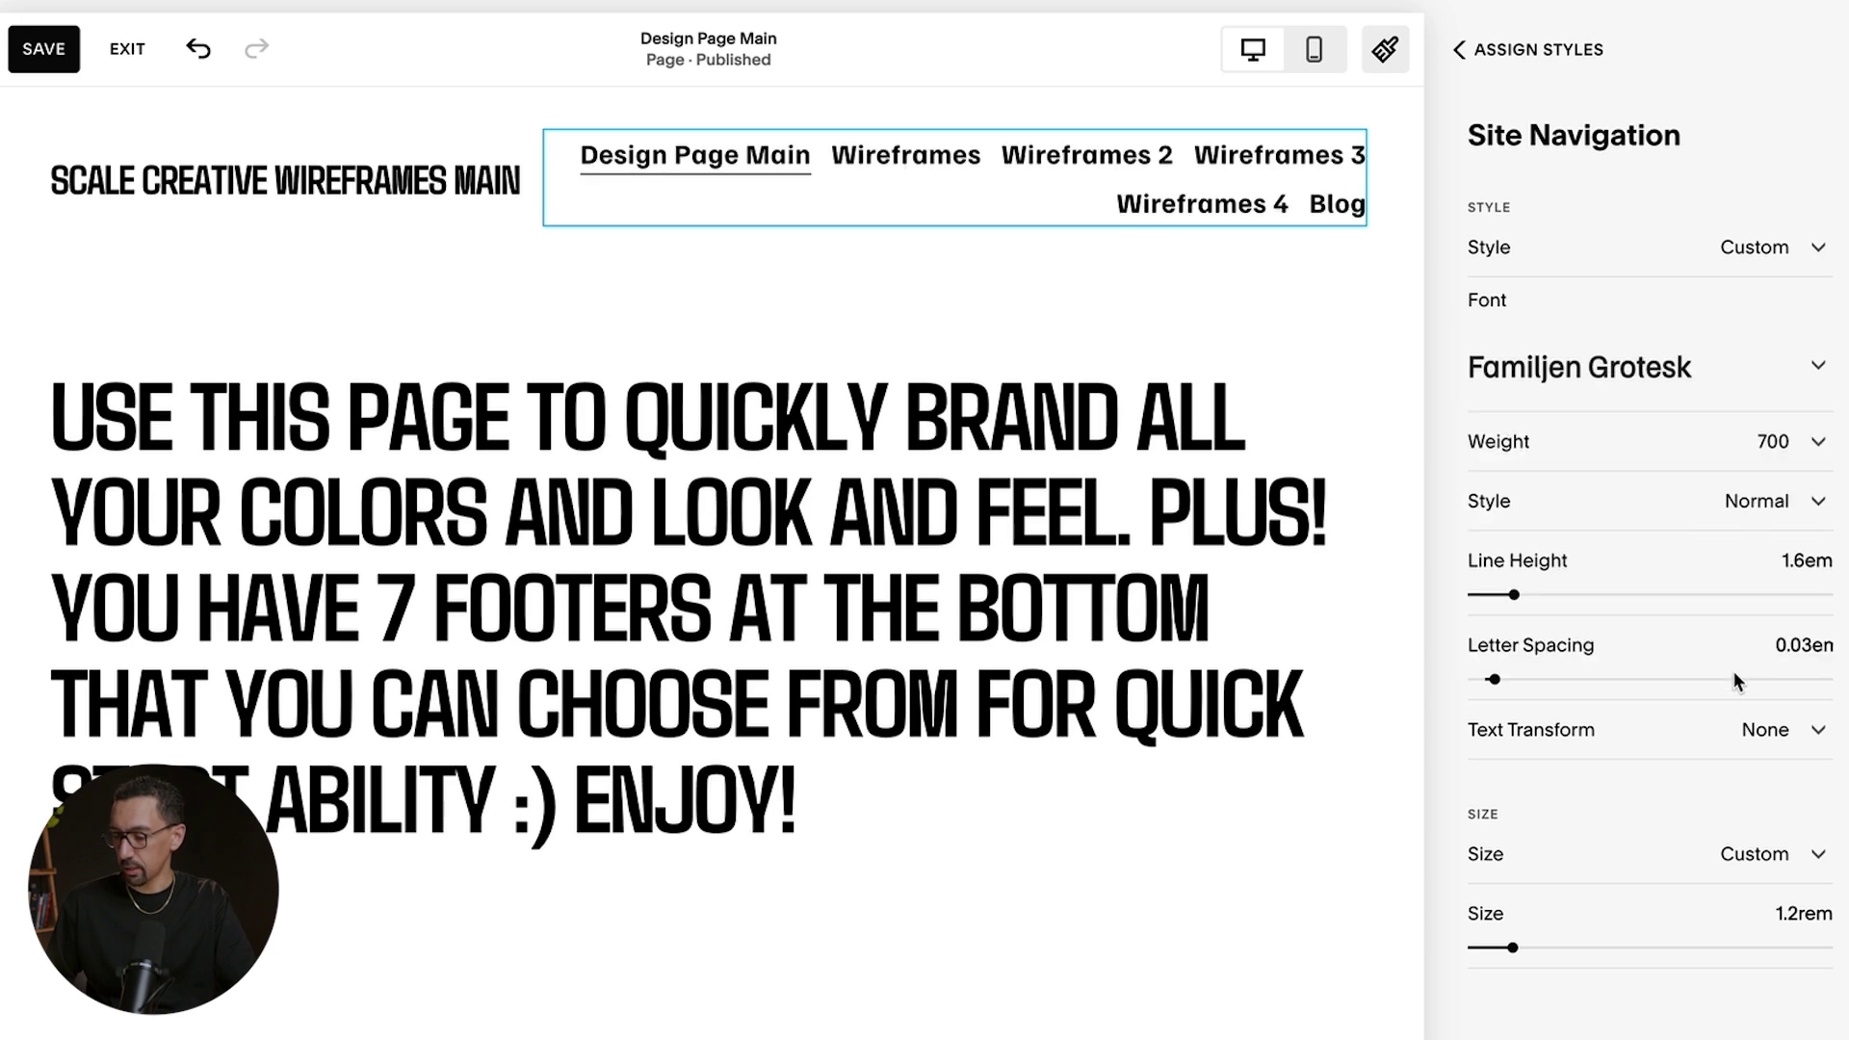
left_click(1729, 742)
left_click(1618, 800)
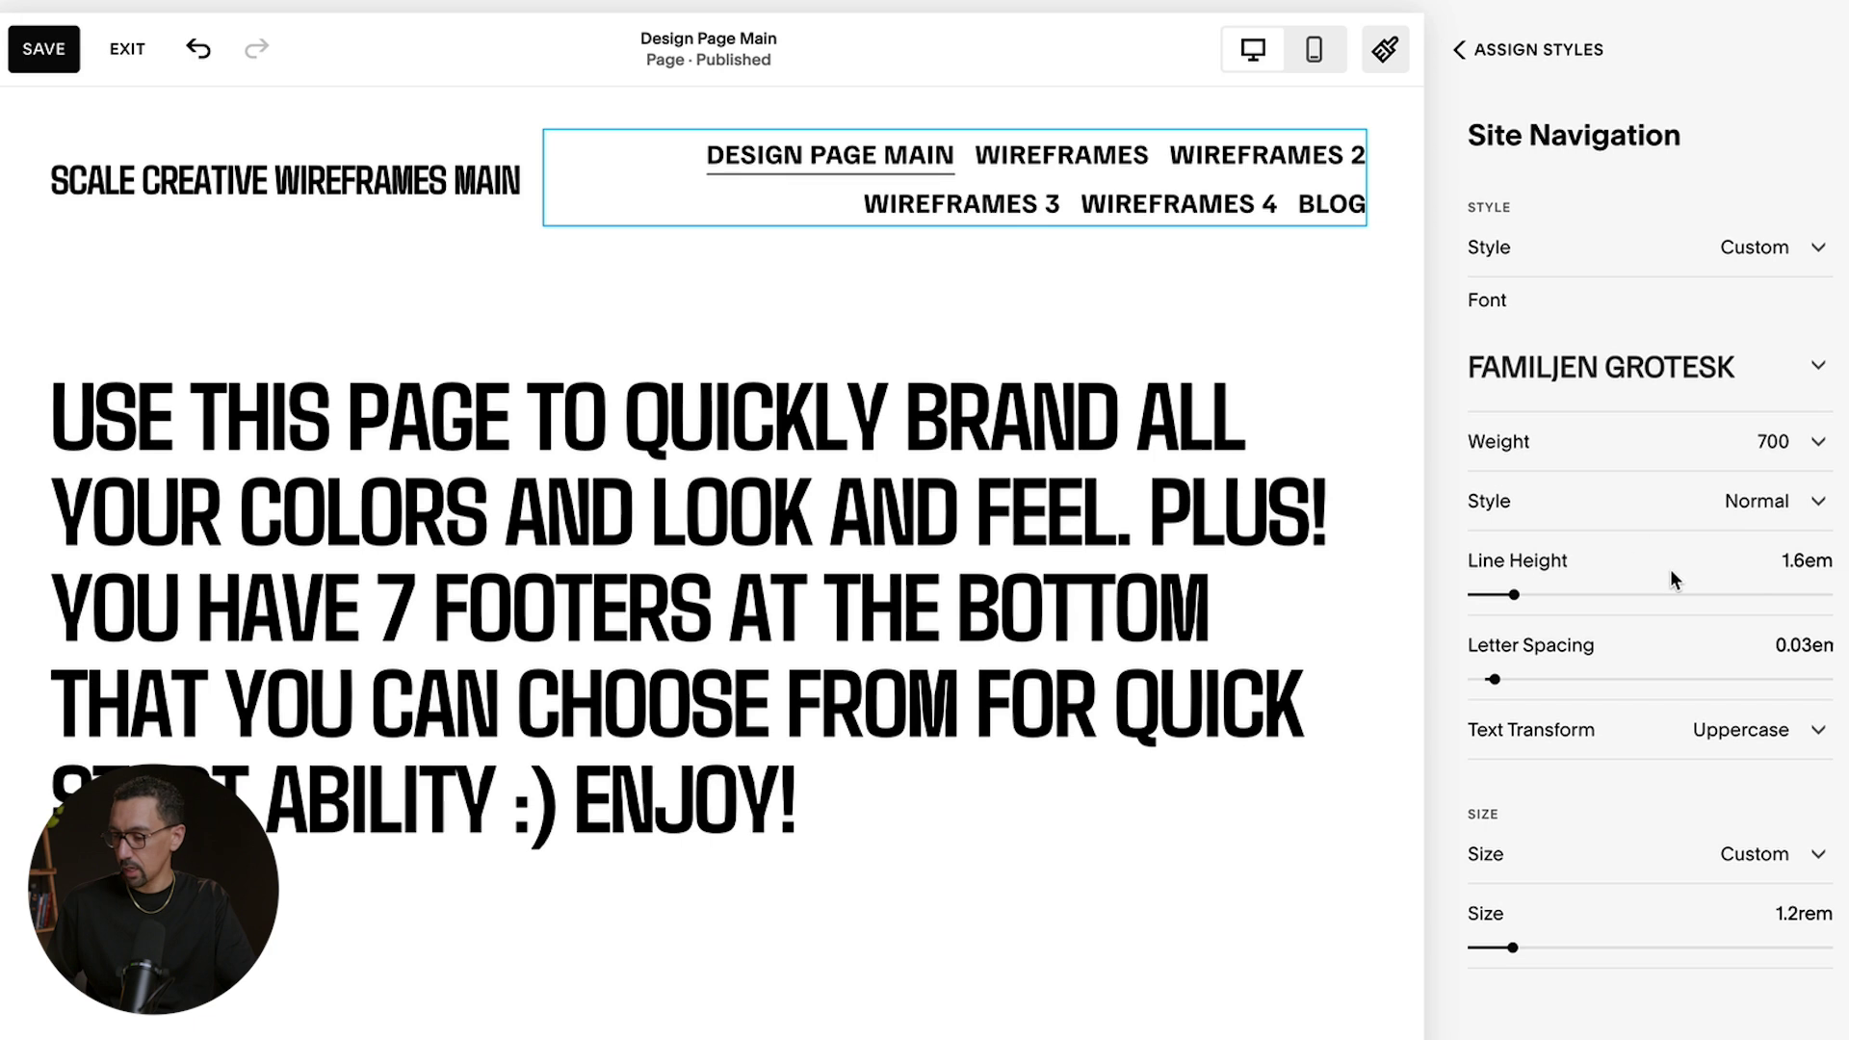
- Set the navigation letter spacing to 0em
scroll(1671, 568, "down", 1)
left_click(1807, 578)
key("Down")
key("Down")
key("Down")
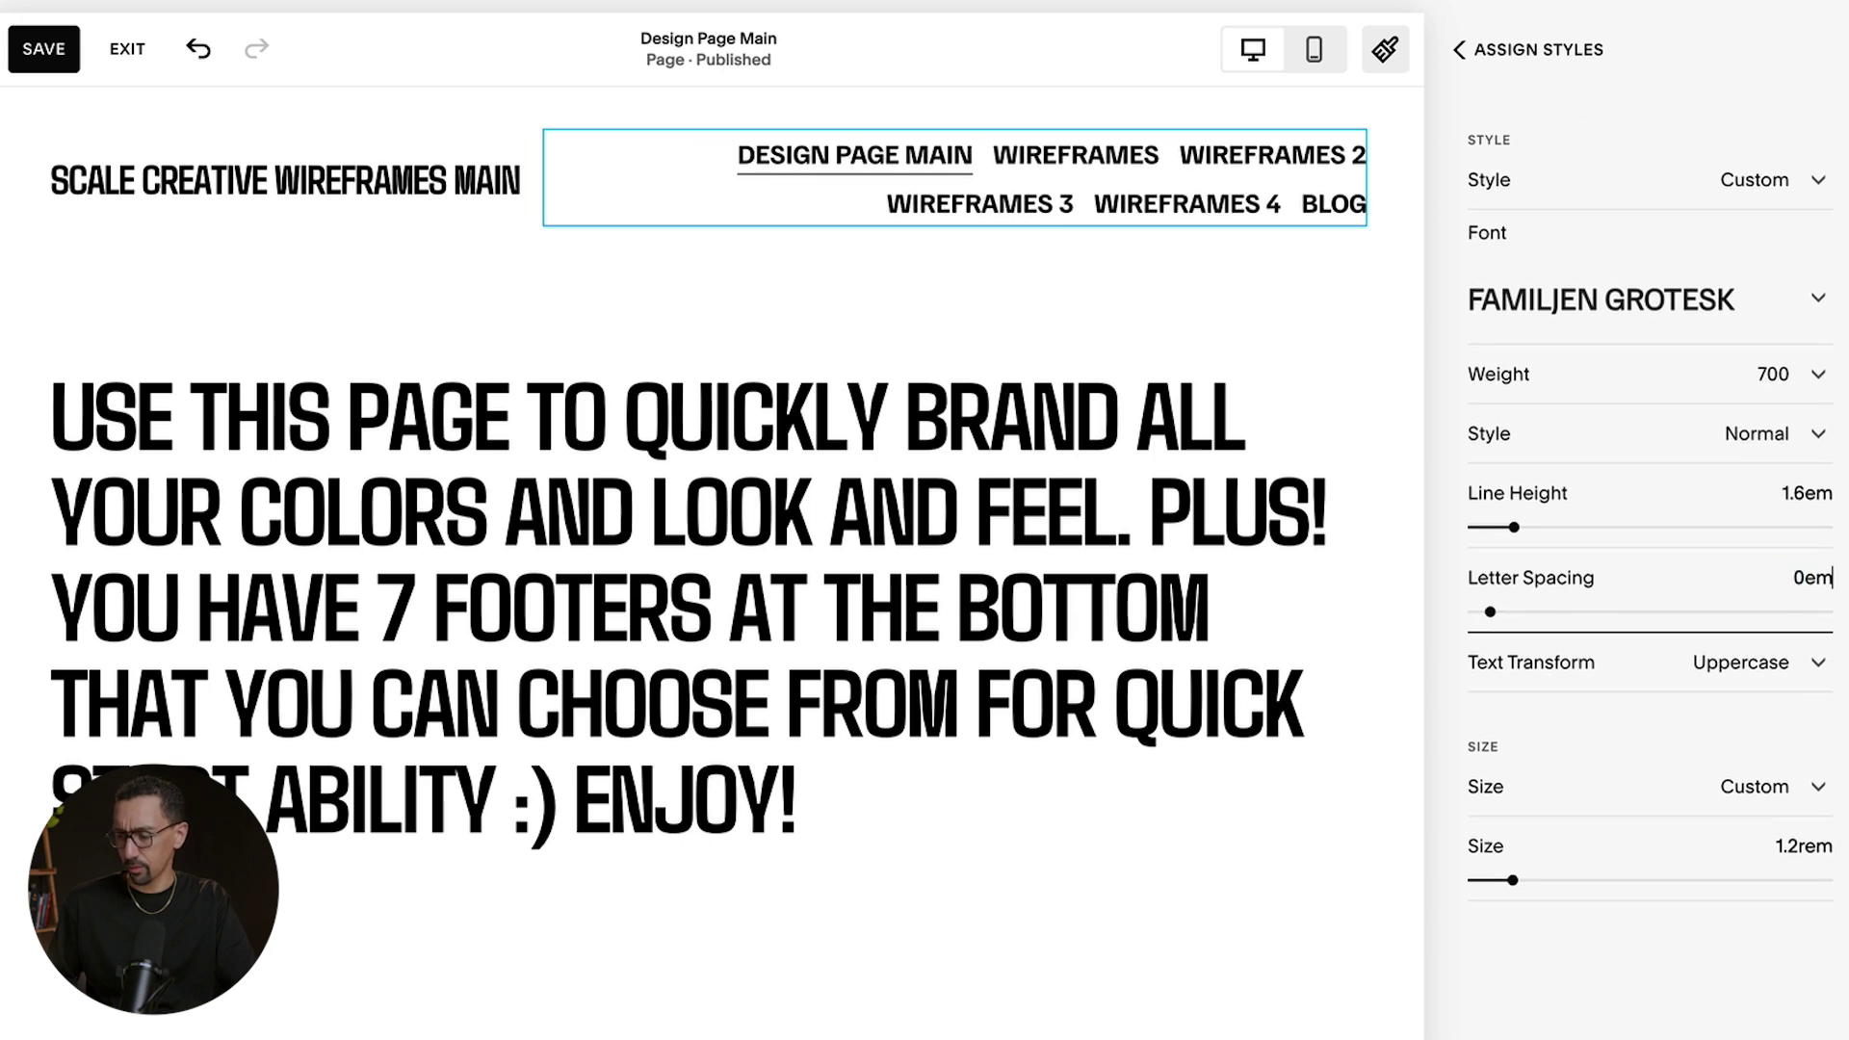
type("0")
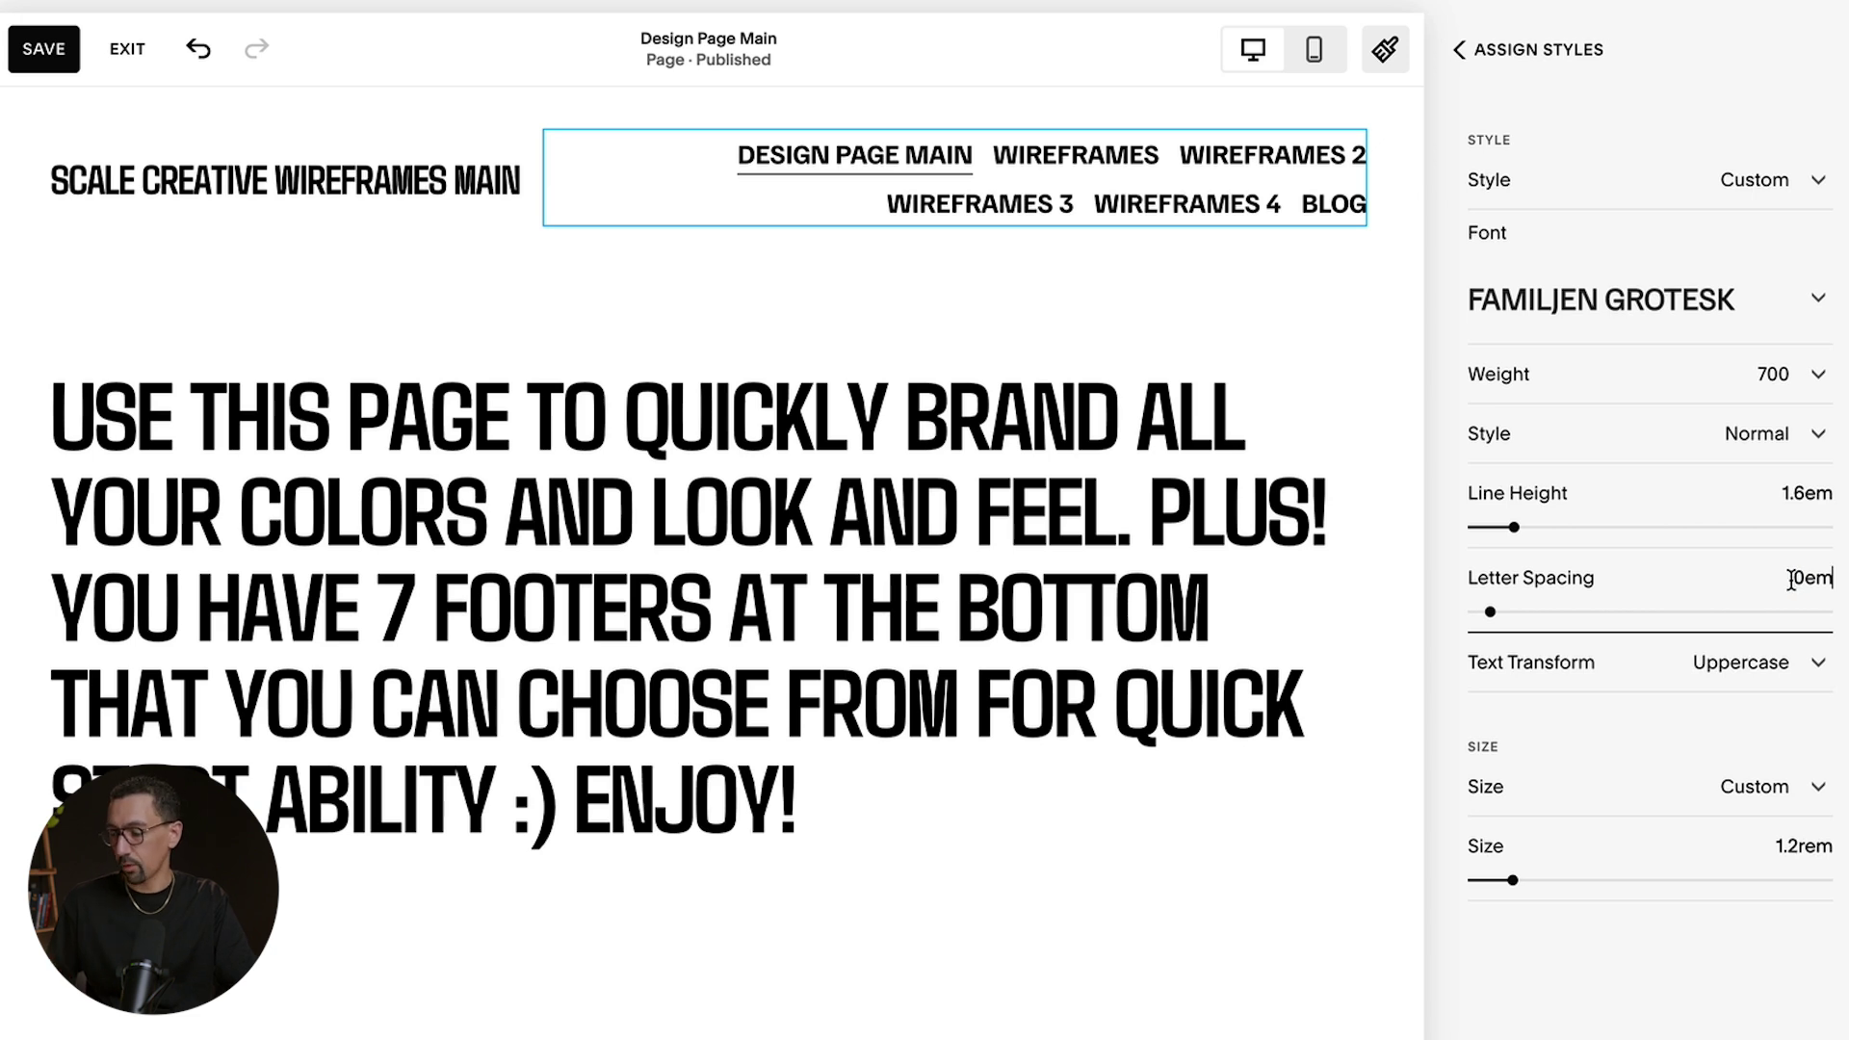
left_click(1751, 597)
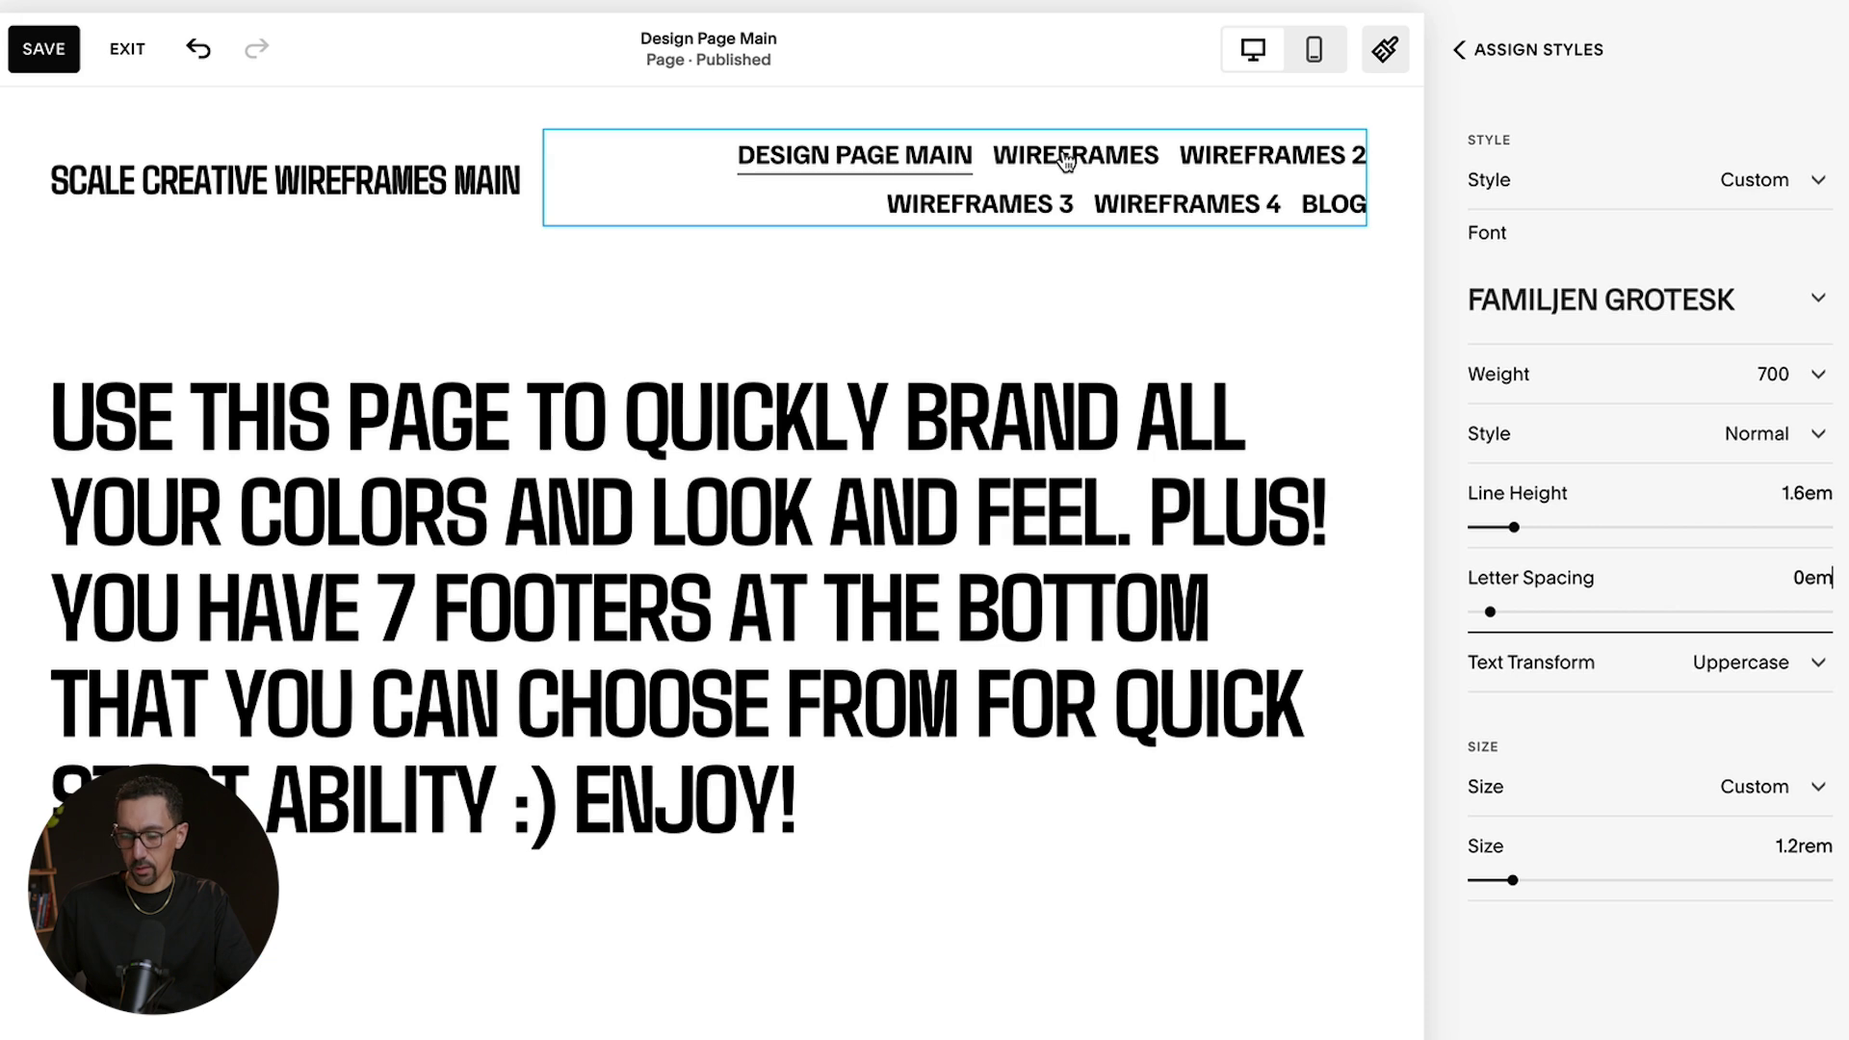
- Return to Assign Styles and open the Blog: Basic Grid Title style settings
left_click(1506, 44)
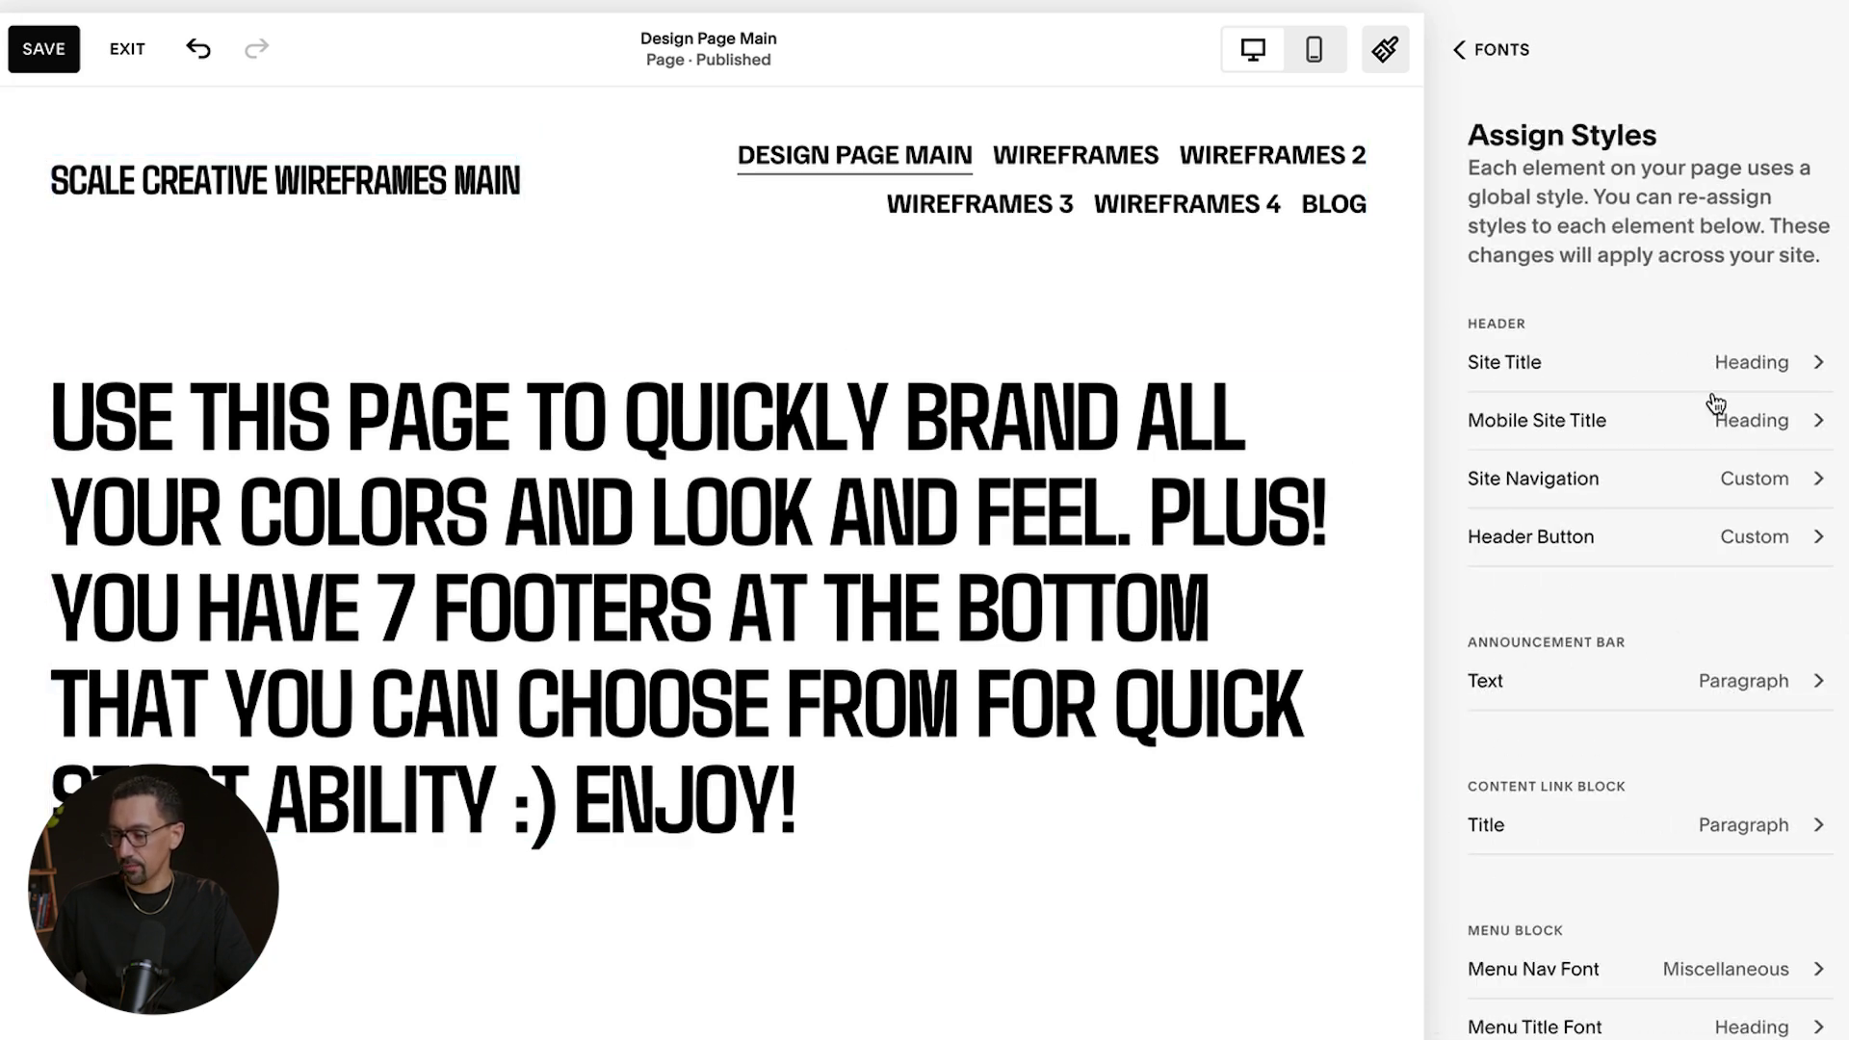
scroll(1577, 448, "down", 20)
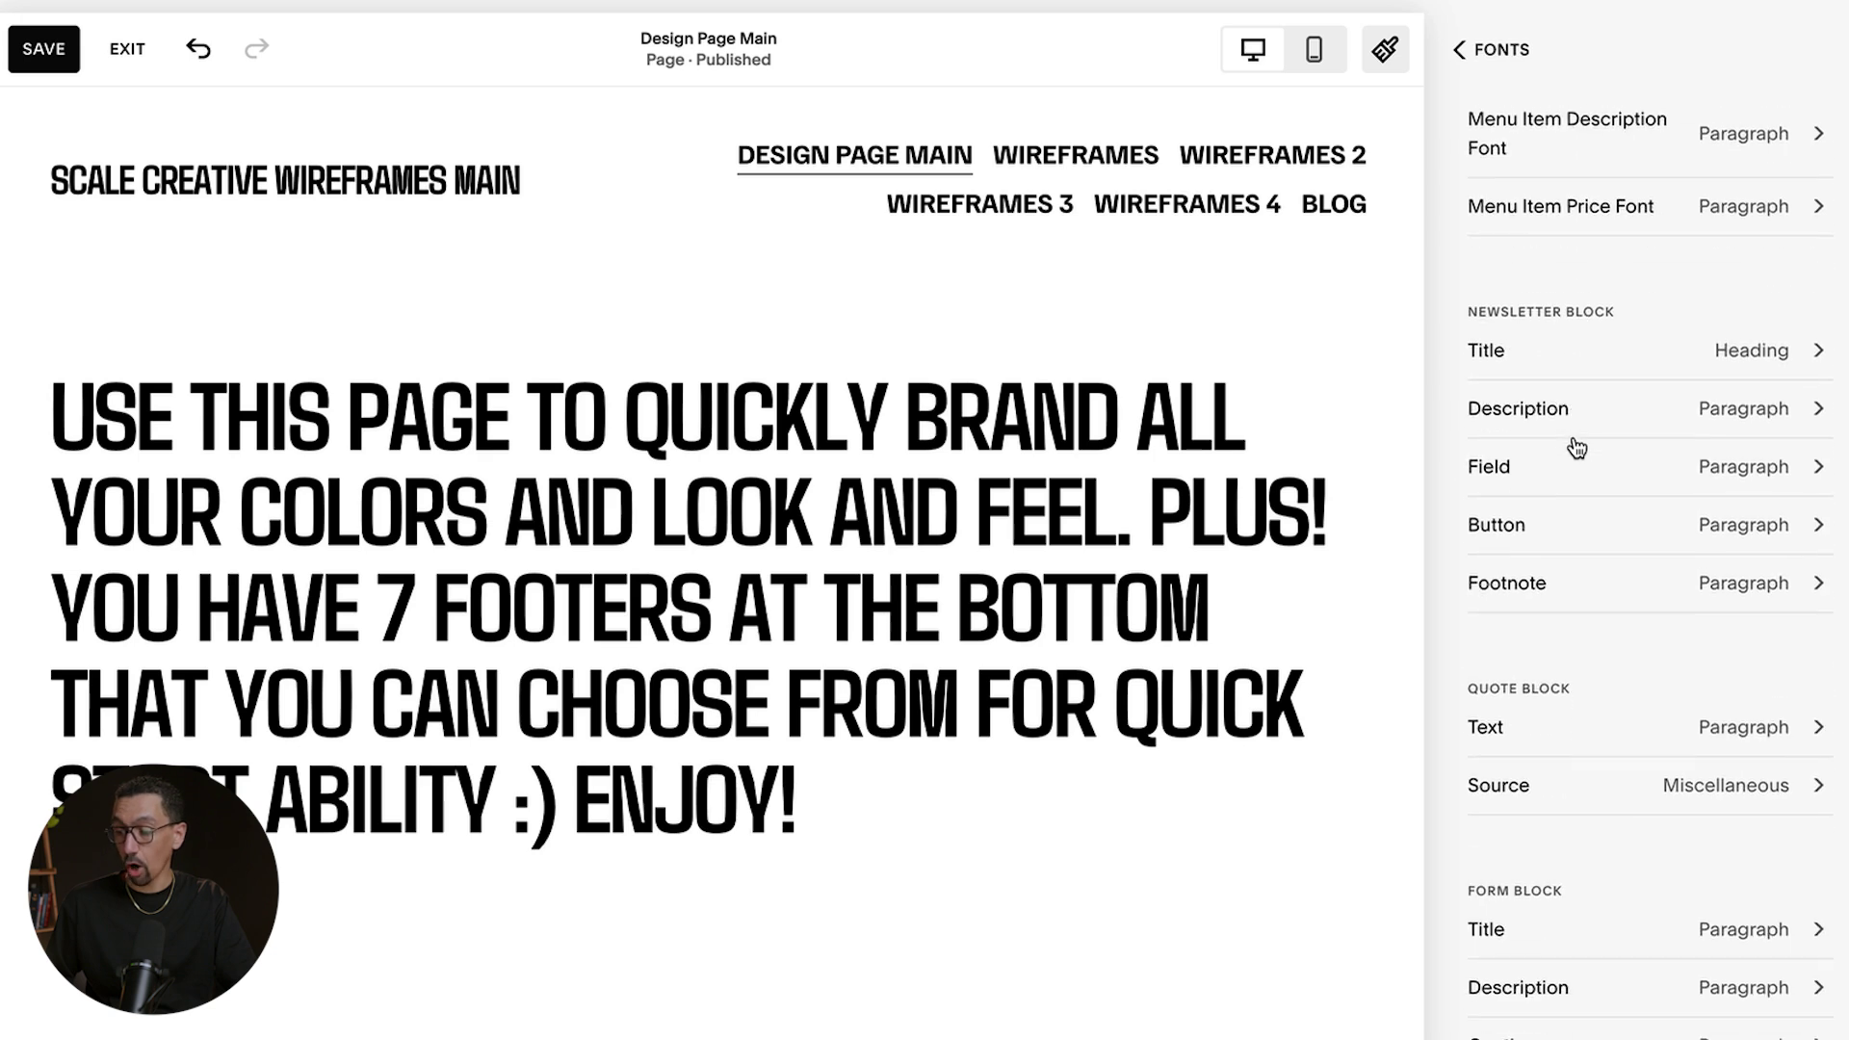
scroll(1577, 448, "down", 2)
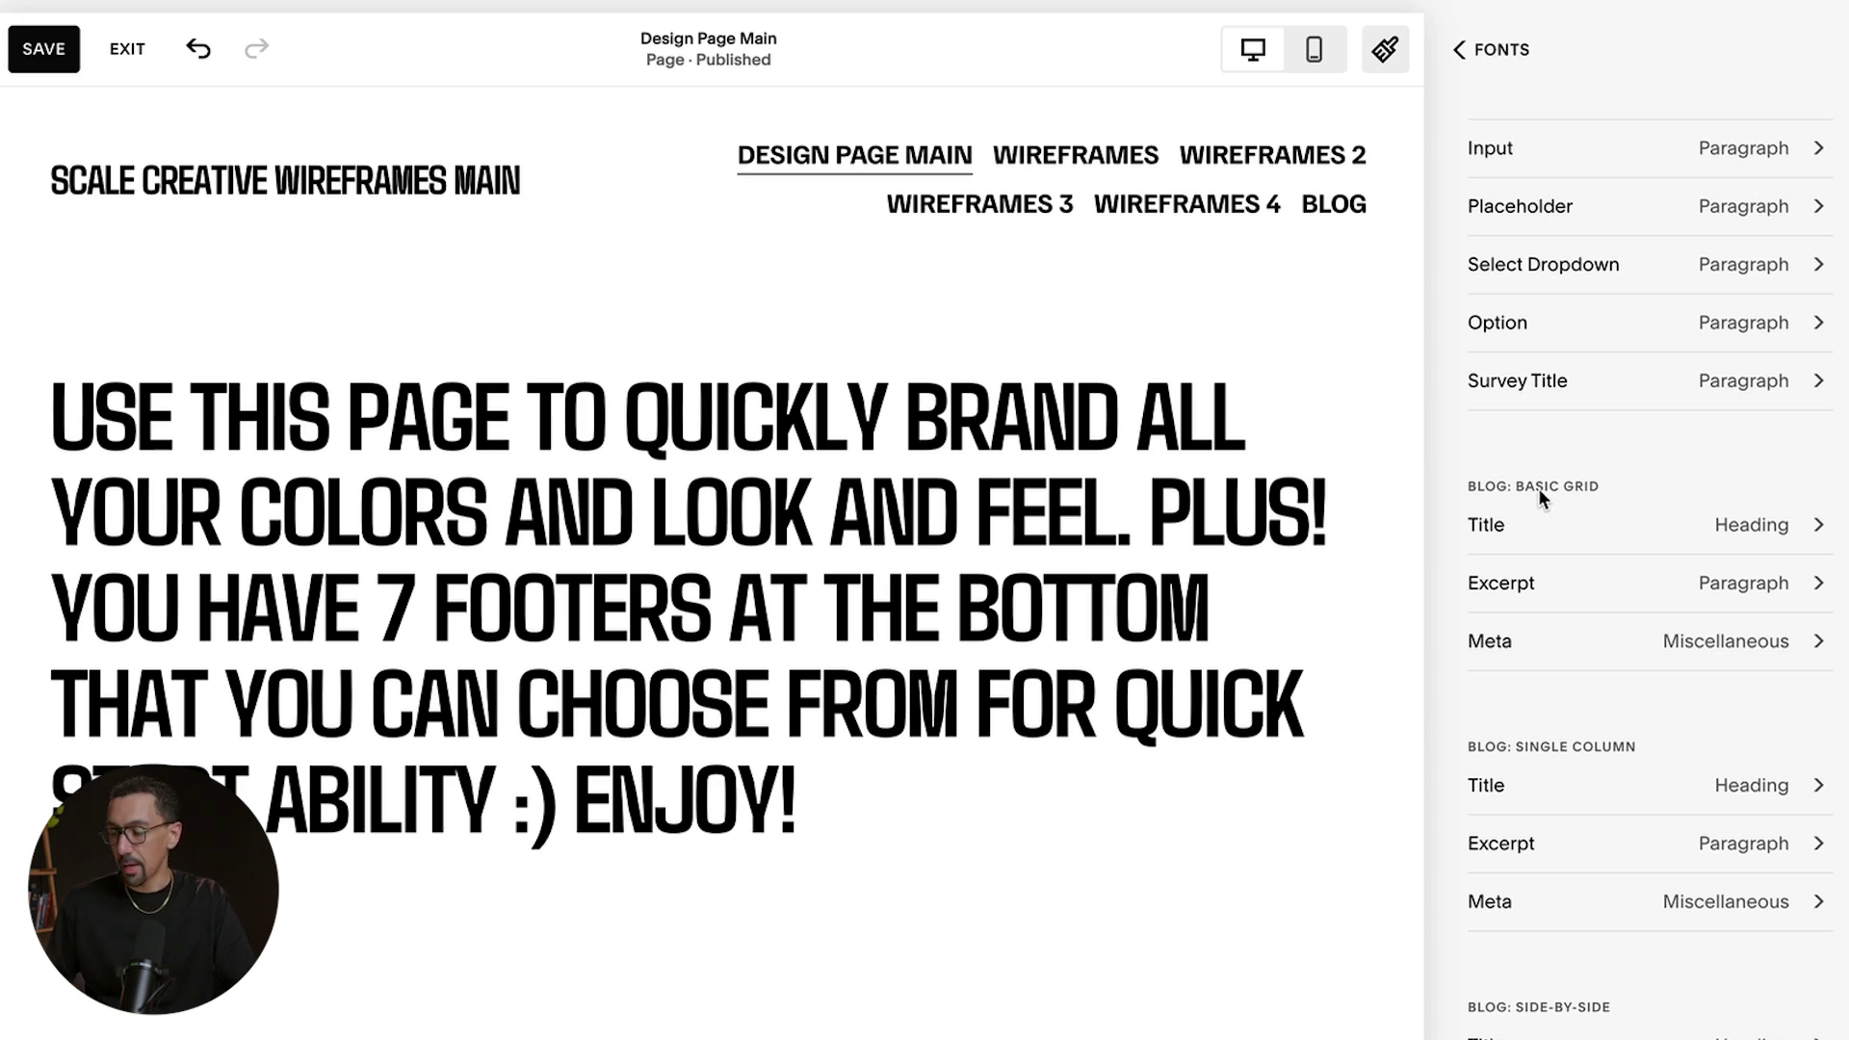
left_click(1749, 542)
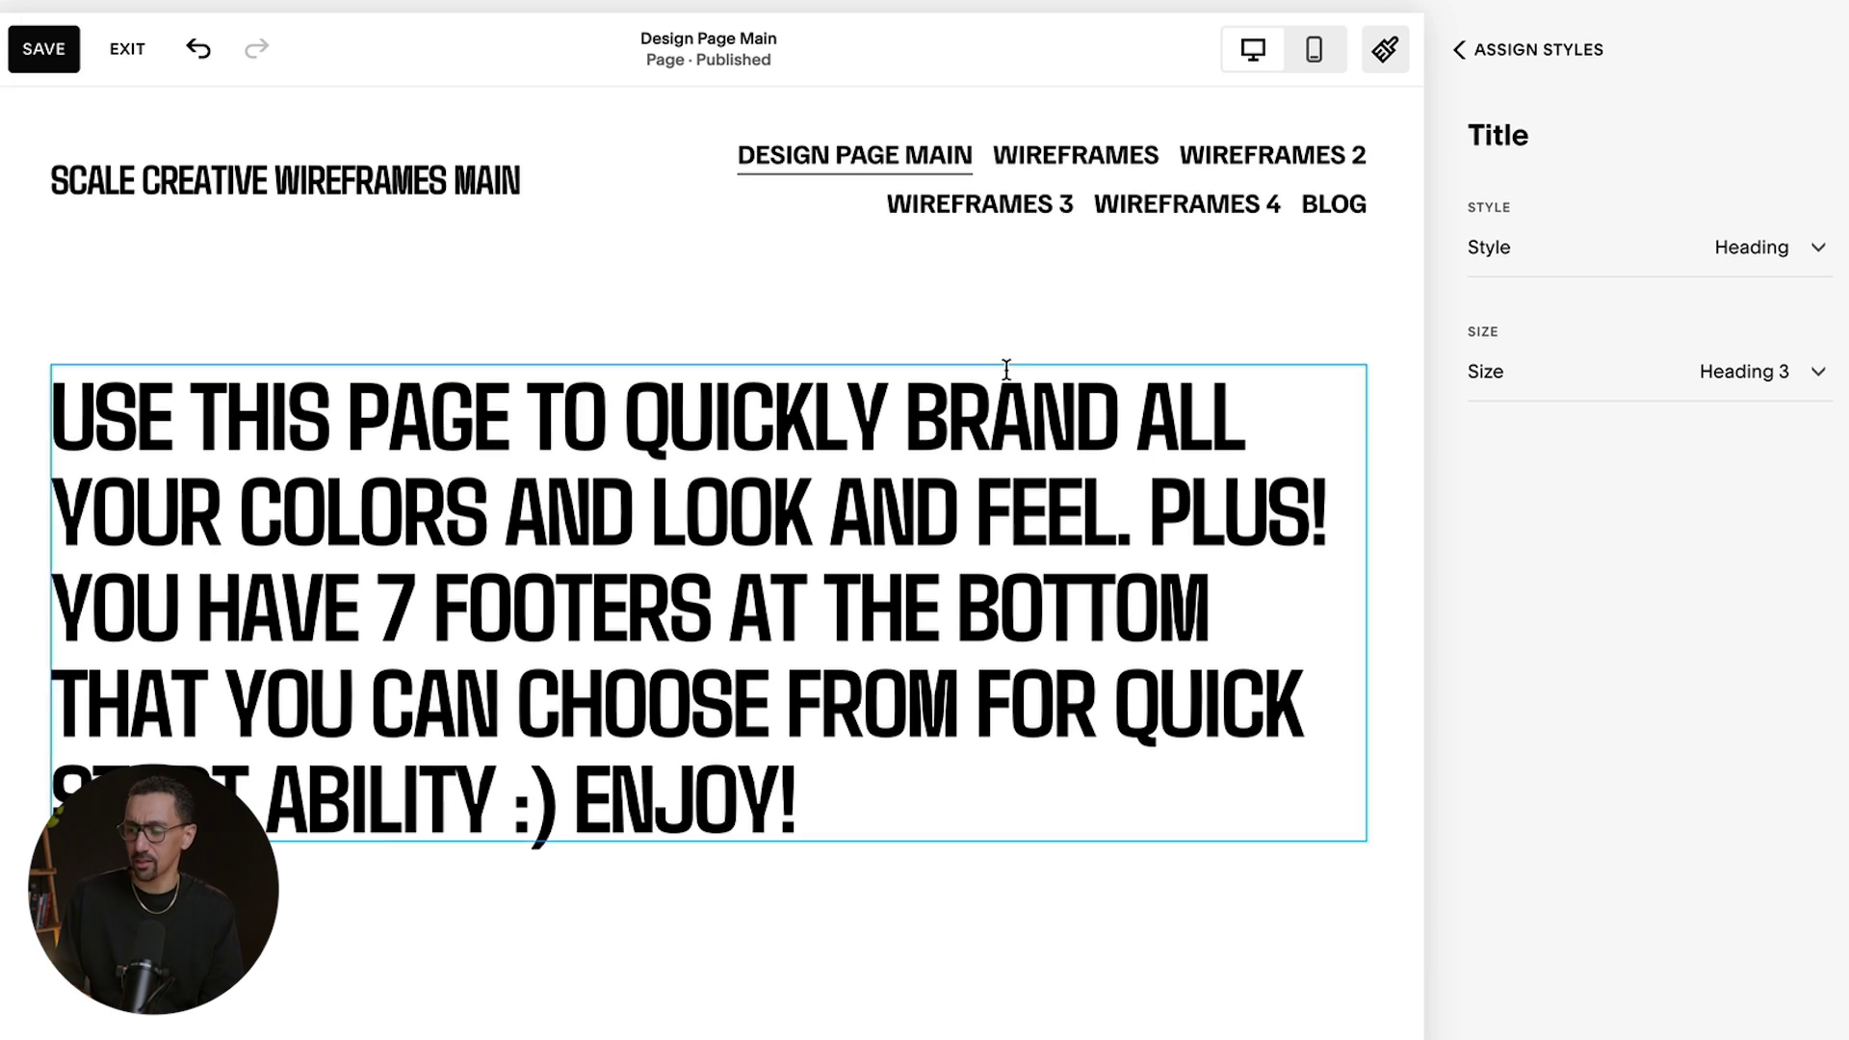
left_click(1589, 257)
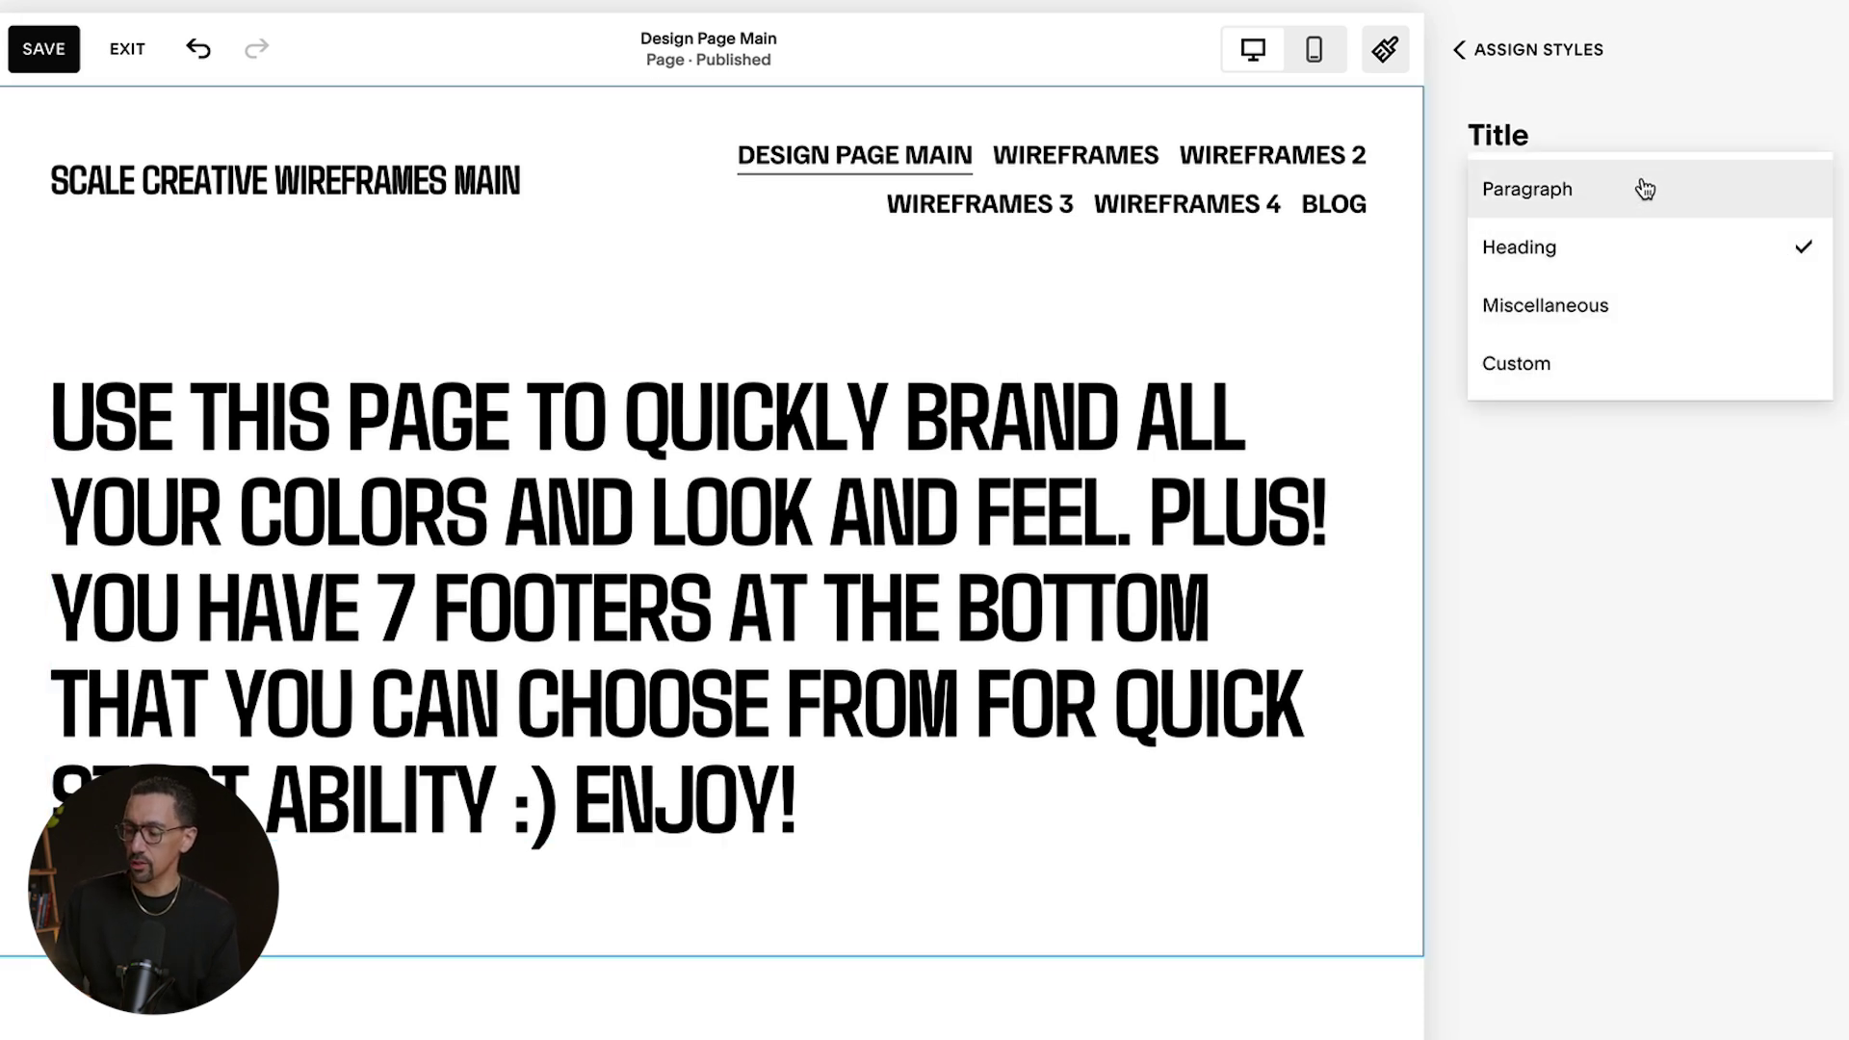
left_click(1672, 136)
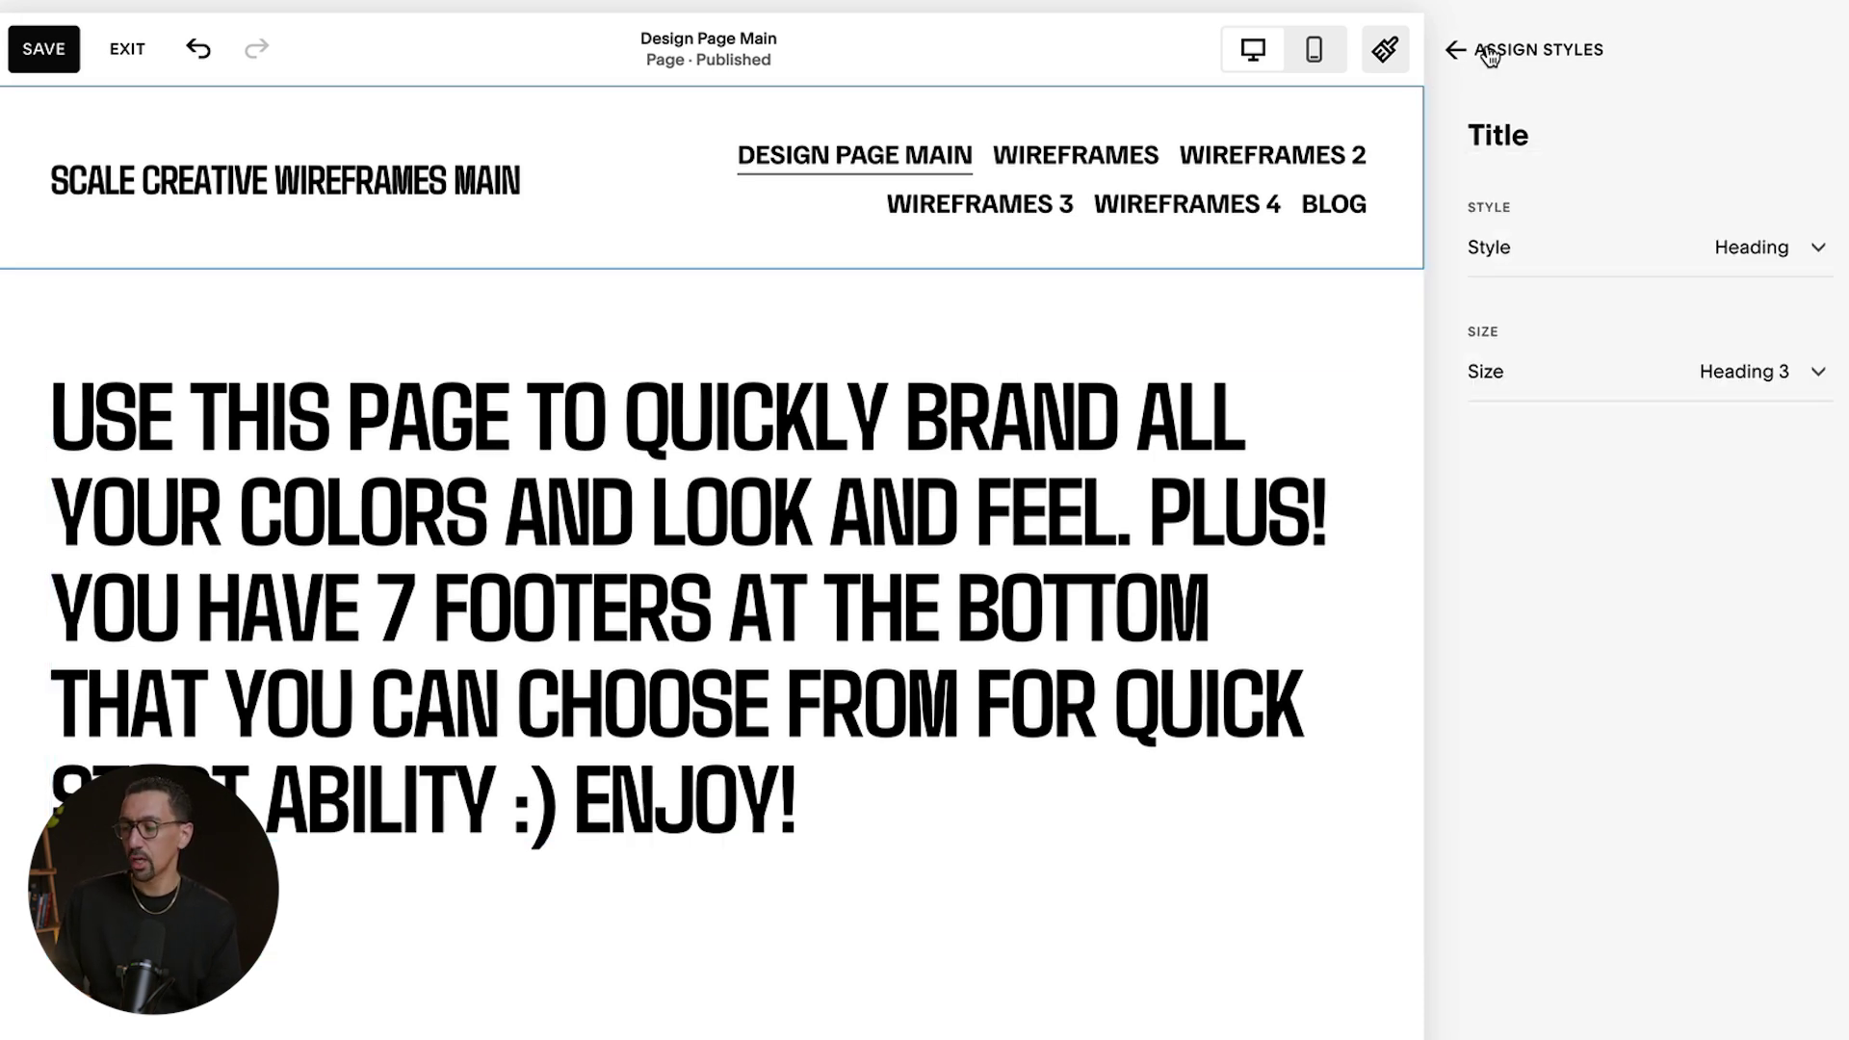